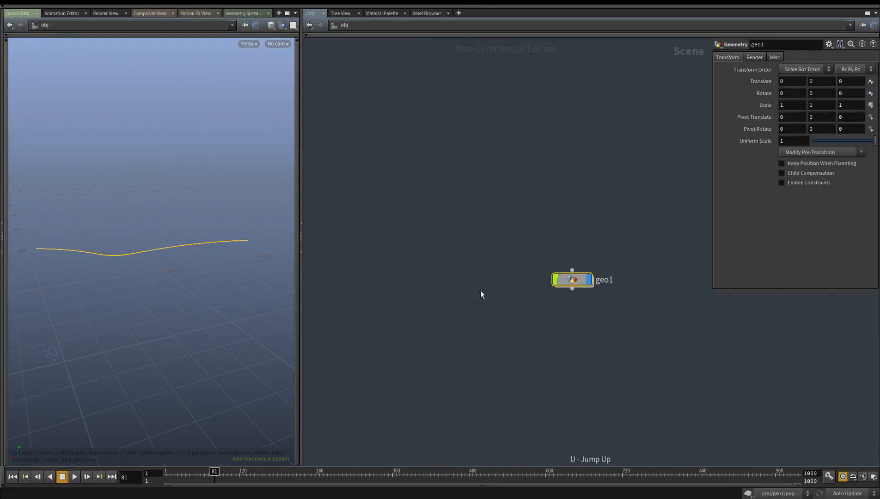
Add a second Geometry object to the scene network below geo1 and go inside it
{"action": "scroll", "coordinate": [428, 241], "scroll_direction": "up", "scroll_amount": 4}
{"action": "left_click_drag", "start_coordinate": [471, 227], "coordinate": [479, 193]}
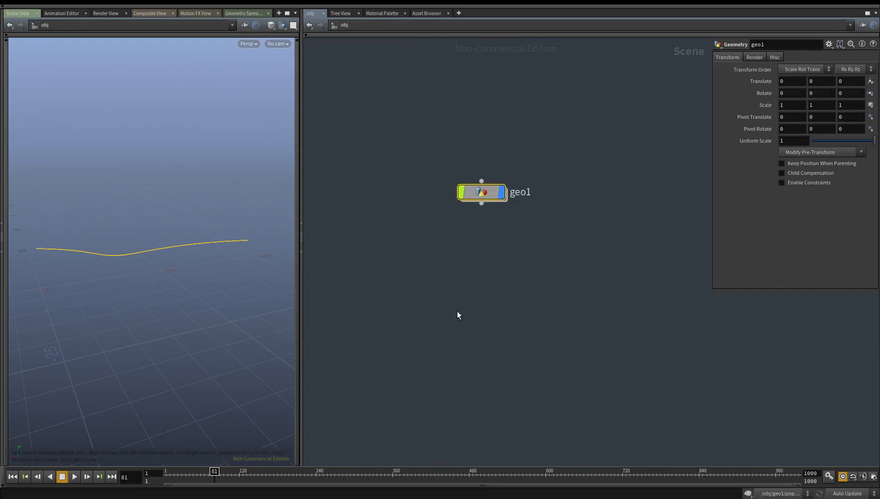
{"action": "left_click", "coordinate": [458, 310]}
{"action": "key", "text": "Tab"}
{"action": "type", "text": "geo"}
{"action": "key", "text": "Return"}
{"action": "left_click", "coordinate": [443, 324]}
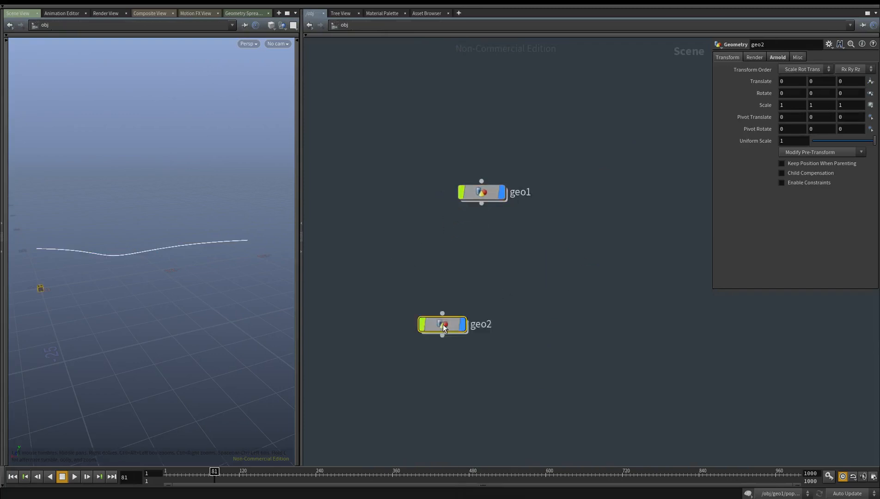
{"action": "double_click", "coordinate": [442, 324]}
Remove the default contents of geo2 and place a Grid node
{"action": "left_click_drag", "start_coordinate": [510, 340], "coordinate": [386, 175]}
{"action": "key", "text": "ctrl+x"}
{"action": "key", "text": "Tab"}
{"action": "type", "text": "grid"}
{"action": "key", "text": "Return"}
{"action": "left_click", "coordinate": [488, 219]}
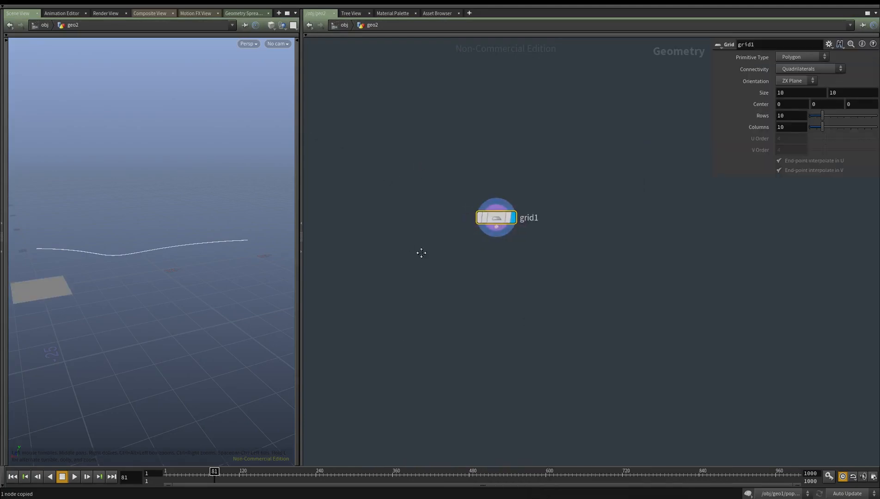
Add a Scatter node below the grid and wire the grid's output into it
{"action": "key", "text": "Tab"}
{"action": "type", "text": "sca"}
{"action": "left_click", "coordinate": [588, 182]}
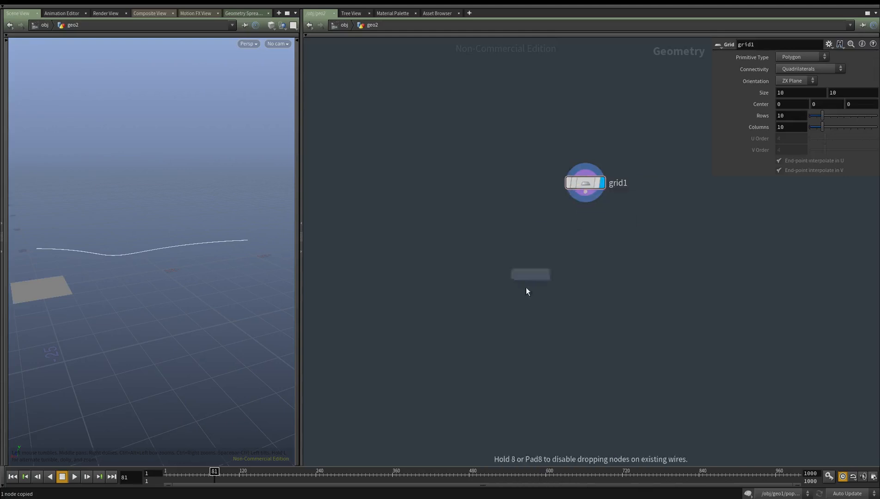
{"action": "left_click", "coordinate": [493, 351]}
{"action": "left_click_drag", "start_coordinate": [492, 341], "coordinate": [575, 200]}
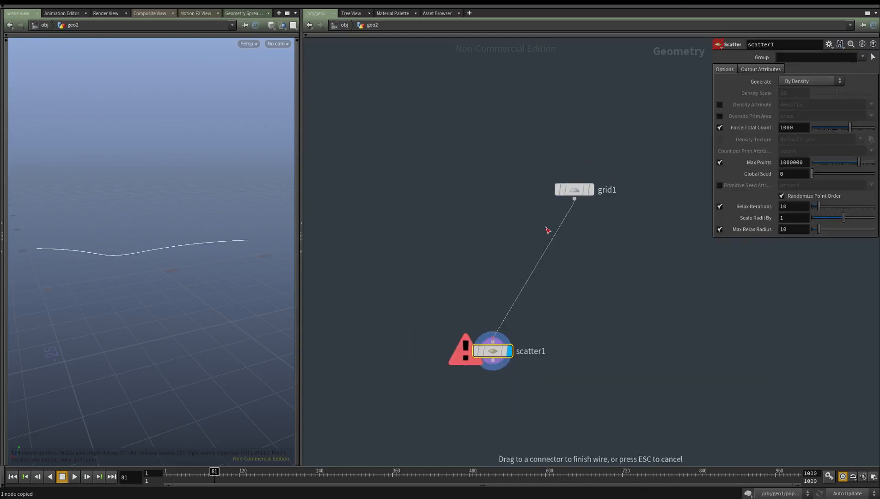
Set the Scatter node's Force Total Count to 10 and its Global Seed to $F
{"action": "left_click", "coordinate": [808, 130]}
{"action": "type", "text": "10"}
{"action": "key", "text": "Return"}
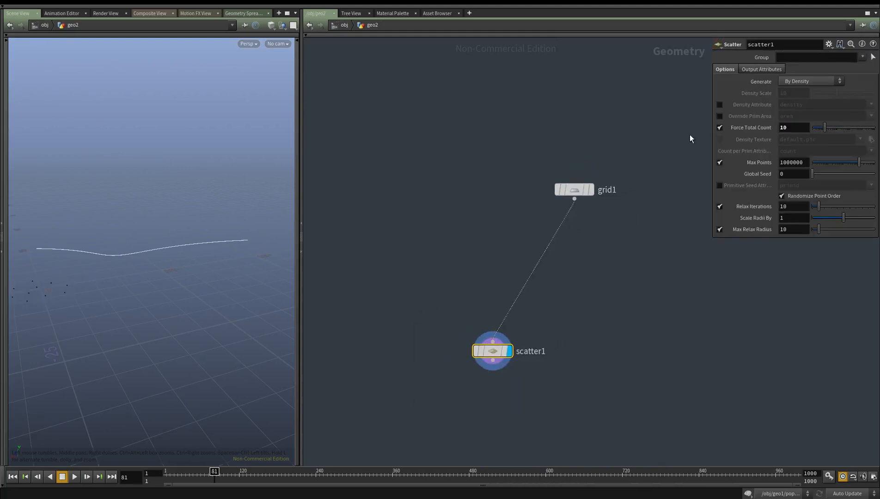
{"action": "left_click", "coordinate": [777, 176]}
{"action": "type", "text": "$F"}
{"action": "key", "text": "Return"}
Place a POP Network node below the Scatter node
{"action": "middle_click_drag", "start_coordinate": [518, 343], "coordinate": [564, 207]}
{"action": "key", "text": "Tab"}
{"action": "type", "text": "popnet"}
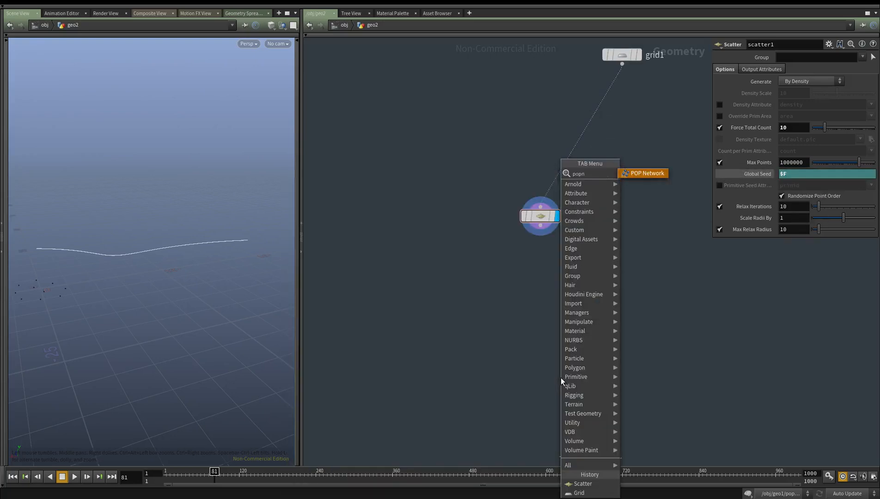
{"action": "key", "text": "Return"}
{"action": "left_click", "coordinate": [560, 378]}
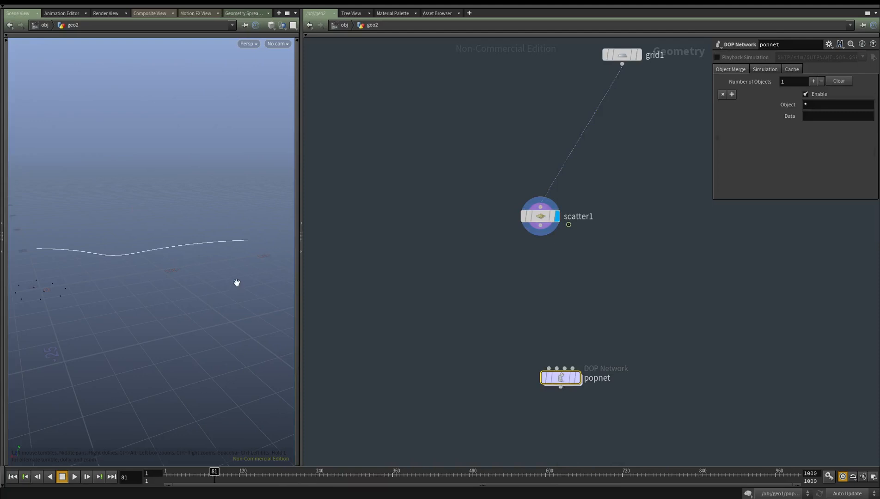
Set the viewport to Hide Other Objects while working inside geo2
{"action": "left_click_drag", "start_coordinate": [237, 285], "coordinate": [235, 290], "text": "alt"}
{"action": "left_click", "coordinate": [347, 28]}
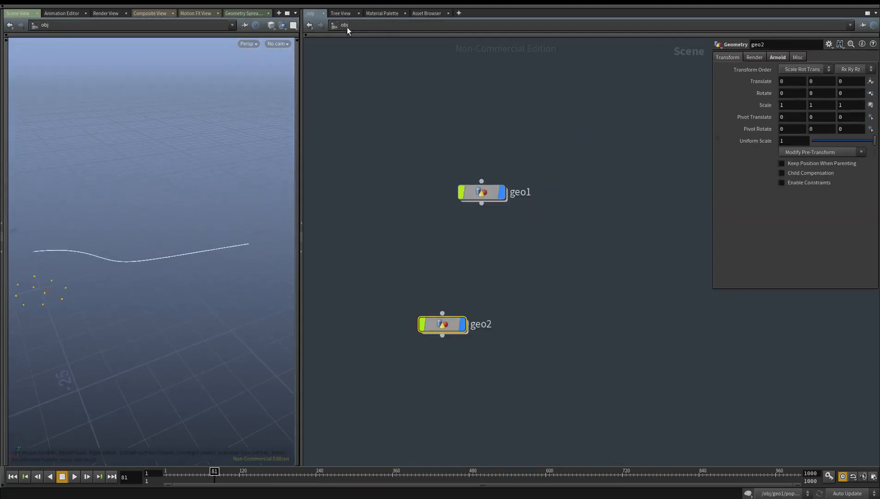
{"action": "double_click", "coordinate": [443, 324]}
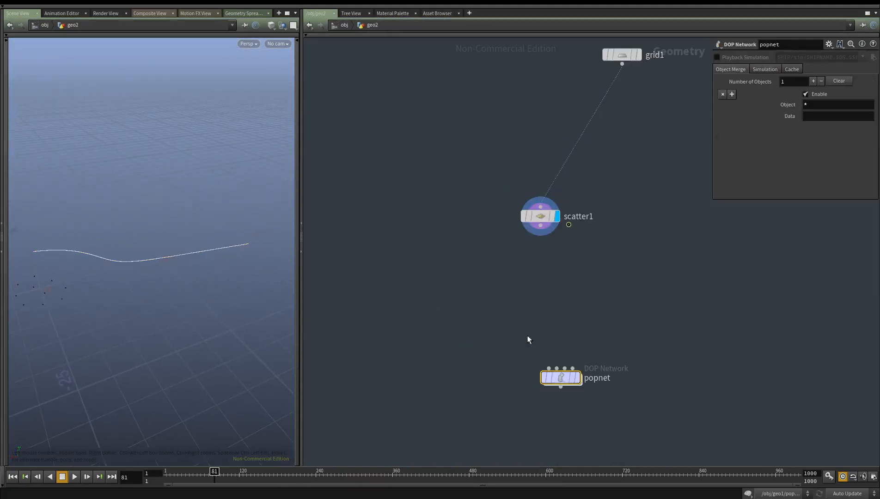
{"action": "left_click", "coordinate": [282, 25]}
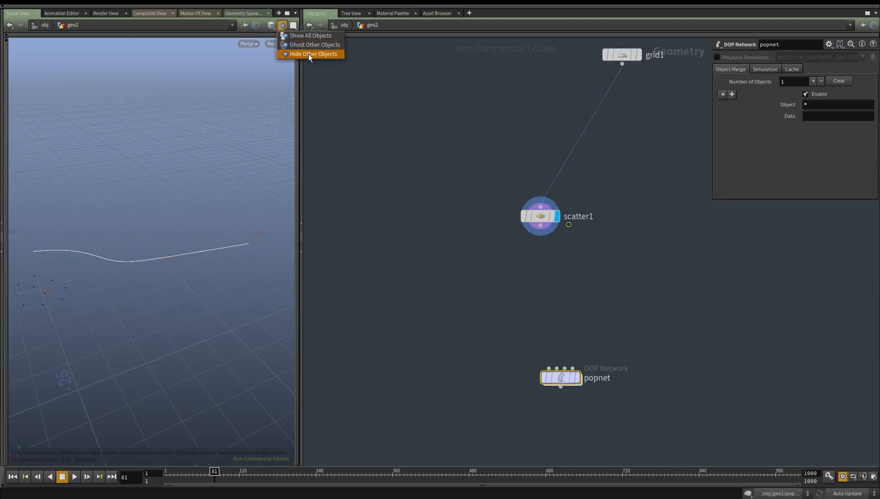
{"action": "left_click", "coordinate": [288, 35]}
{"action": "left_click_drag", "start_coordinate": [104, 214], "coordinate": [68, 323]}
{"action": "middle_click_drag", "start_coordinate": [68, 323], "coordinate": [97, 309]}
Wire the Scatter output into popnet's first input and set popnet as the displayed node
{"action": "middle_click_drag", "start_coordinate": [751, 399], "coordinate": [723, 377]}
{"action": "left_click_drag", "start_coordinate": [521, 346], "coordinate": [513, 203]}
{"action": "key", "text": "r"}
{"action": "left_click_drag", "start_coordinate": [590, 267], "coordinate": [429, 446]}
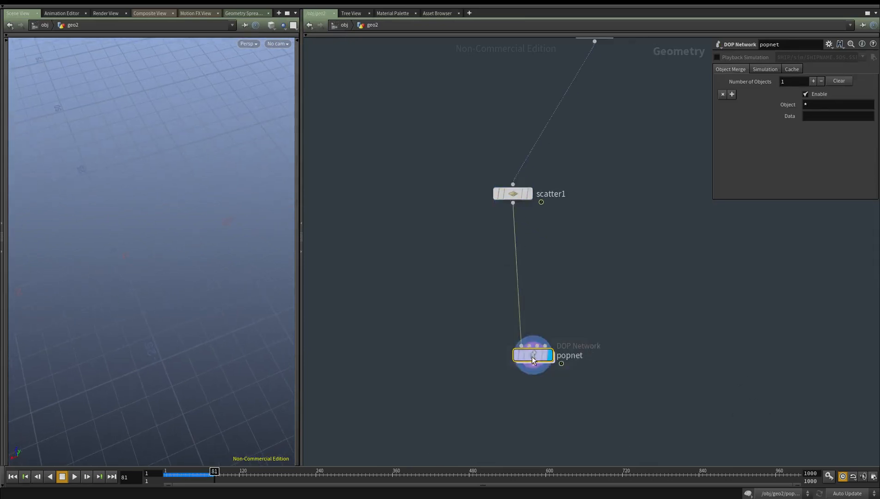
Go inside popnet and move the popsolver away from the merge node to make room between them
{"action": "double_click", "coordinate": [532, 357]}
{"action": "middle_click_drag", "start_coordinate": [584, 354], "coordinate": [544, 284]}
{"action": "left_click_drag", "start_coordinate": [553, 279], "coordinate": [428, 384]}
Insert a POP Attract node between wire_pops_into_here and popsolver, and raise its goal to about 18.47 in Y
{"action": "left_click", "coordinate": [528, 252]}
{"action": "key", "text": "Tab"}
{"action": "type", "text": "attr"}
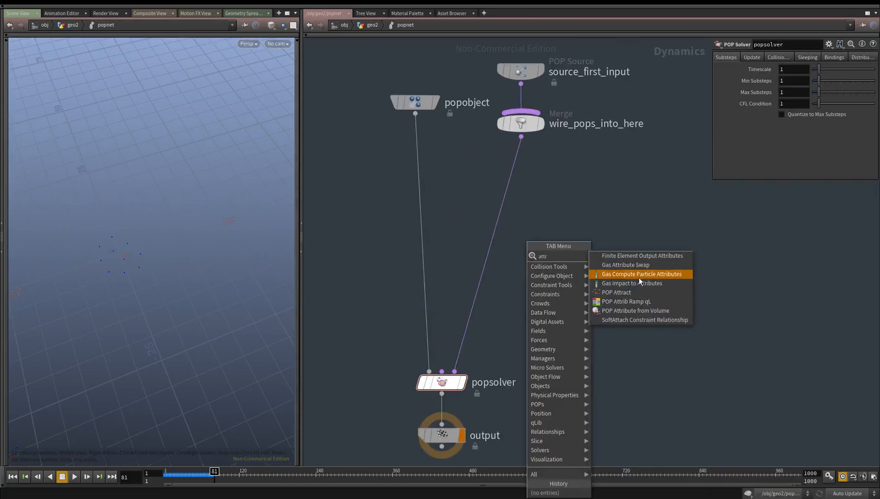
{"action": "left_click", "coordinate": [616, 292]}
{"action": "left_click", "coordinate": [496, 226]}
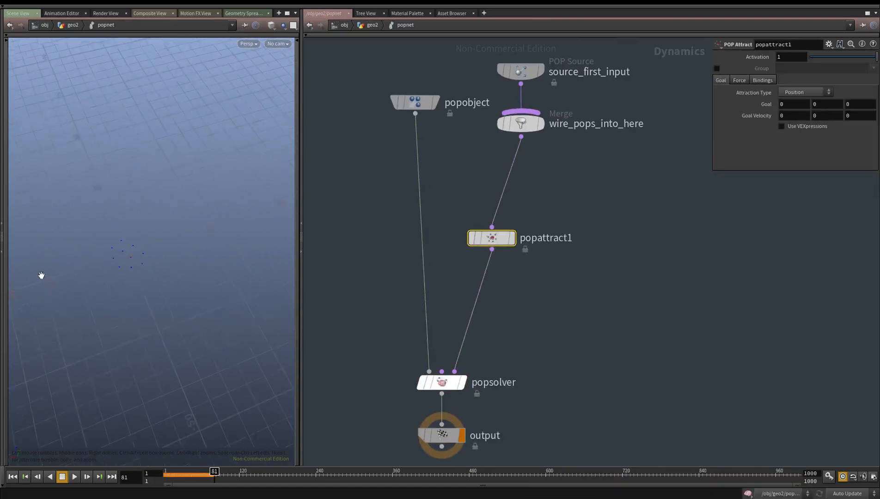
{"action": "left_click_drag", "start_coordinate": [127, 219], "coordinate": [162, 289]}
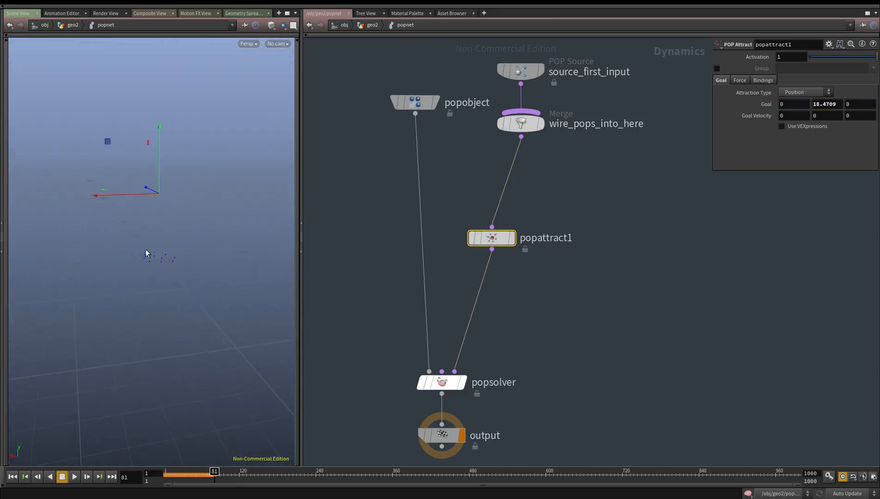
Set the Emission Type of the source_first_input POP Source to All Points
{"action": "scroll", "coordinate": [668, 255], "scroll_direction": "down", "scroll_amount": 4}
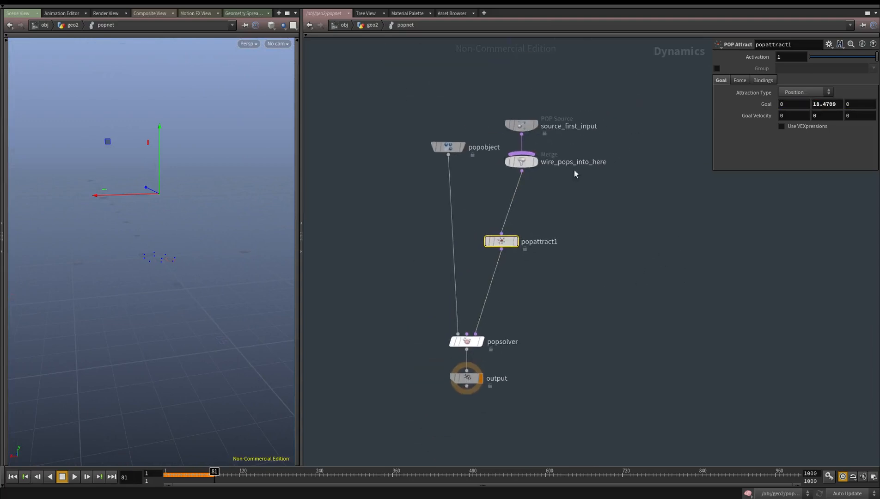
{"action": "left_click", "coordinate": [521, 123]}
{"action": "left_click", "coordinate": [797, 85]}
{"action": "left_click", "coordinate": [805, 88]}
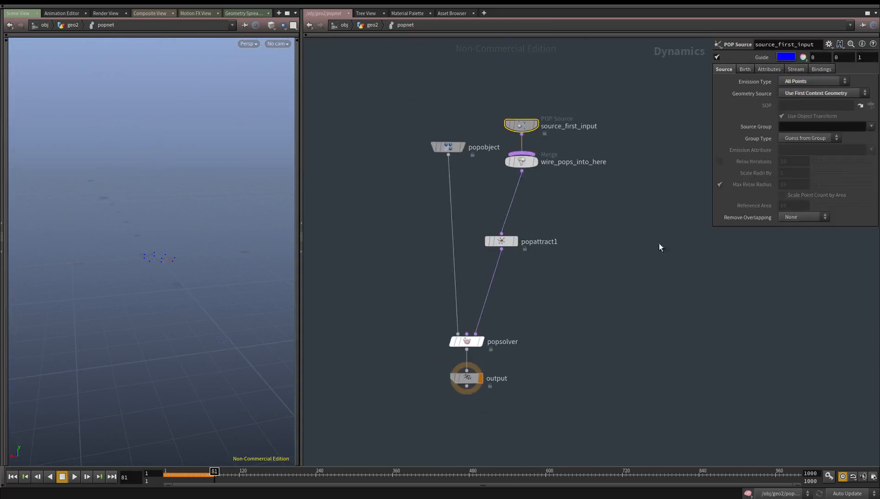
Play the particle simulation from the first frame and stop it after a short preview
{"action": "left_click", "coordinate": [13, 477]}
{"action": "left_click", "coordinate": [74, 476]}
{"action": "left_click", "coordinate": [63, 478]}
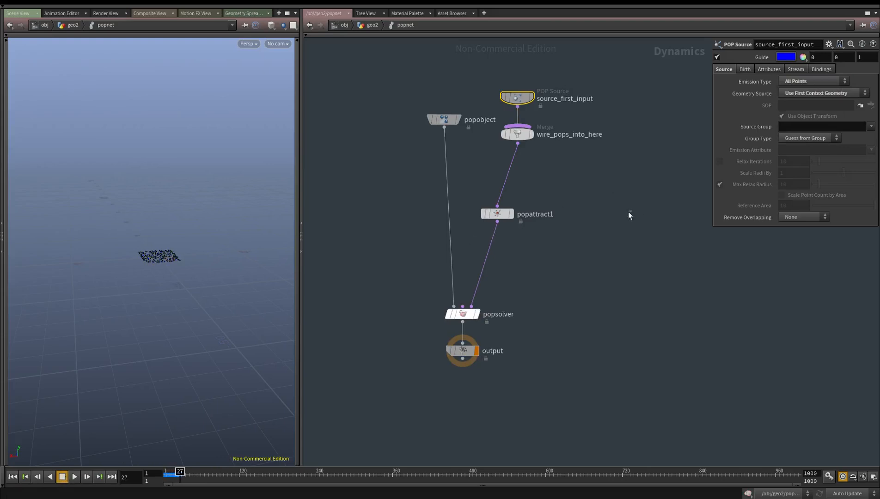
Set the Force Scale of popattract1 to 100
{"action": "left_click", "coordinate": [497, 213]}
{"action": "left_click", "coordinate": [738, 79]}
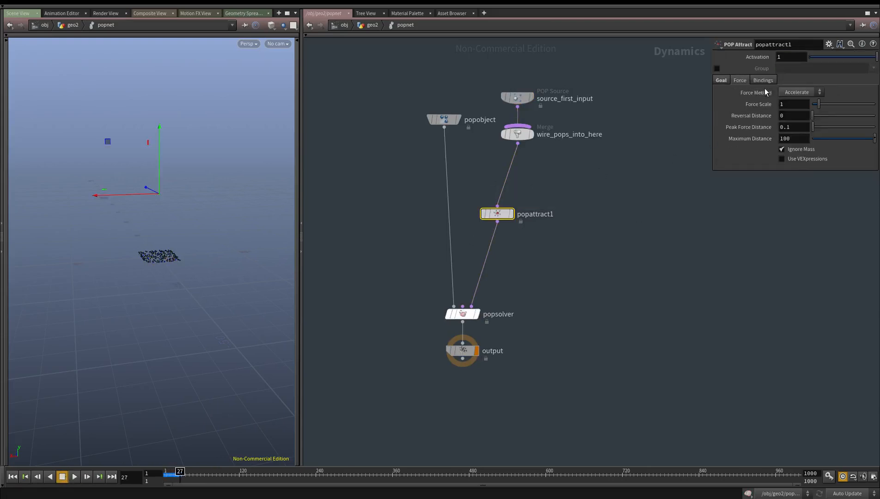
{"action": "left_click", "coordinate": [787, 102]}
{"action": "type", "text": "00"}
{"action": "key", "text": "Return"}
Replay the simulation to check the stronger attraction and return to frame 1
{"action": "left_click", "coordinate": [18, 474]}
{"action": "left_click", "coordinate": [72, 478]}
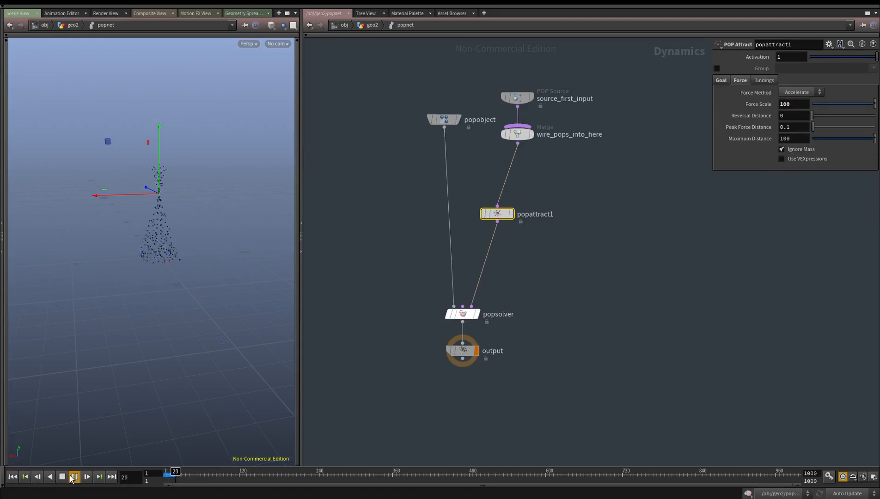
{"action": "left_click", "coordinate": [15, 479]}
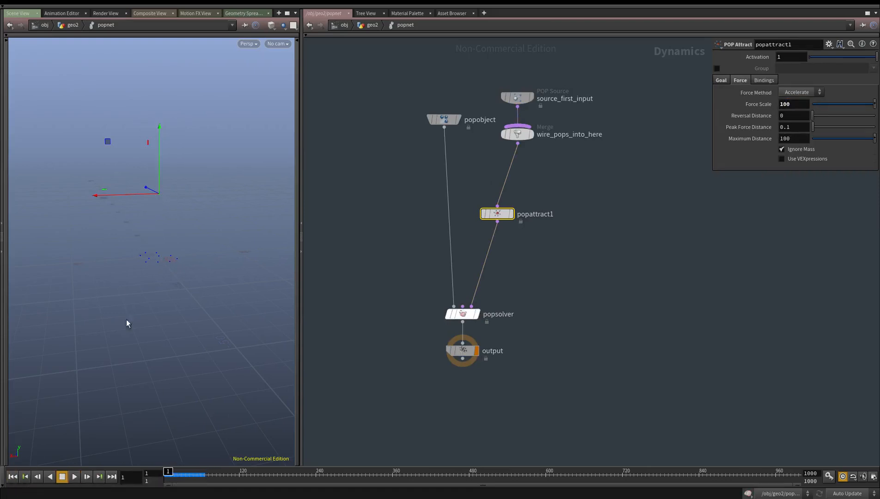
Move the popattract1 goal higher in Y and set its Force Scale to 10
{"action": "left_click_drag", "start_coordinate": [159, 142], "coordinate": [160, 56]}
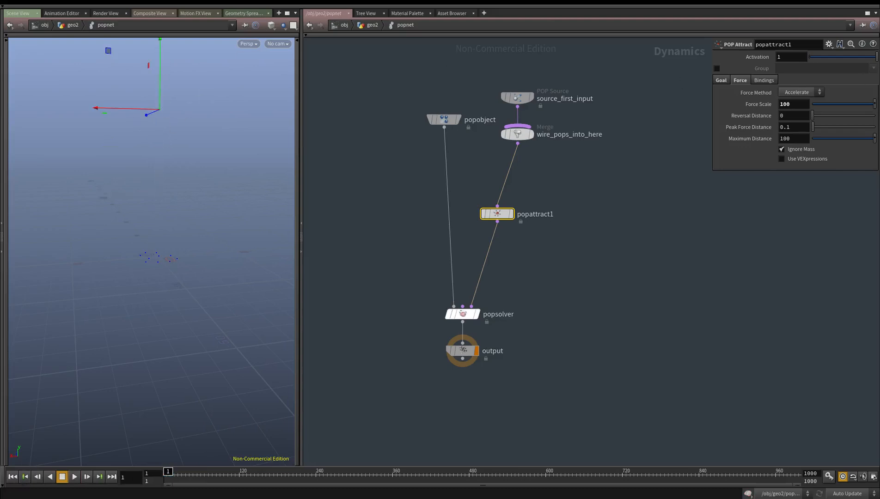
{"action": "type", "text": "1"}
{"action": "left_click_drag", "start_coordinate": [800, 105], "coordinate": [450, 100]}
{"action": "type", "text": "0"}
{"action": "key", "text": "Return"}
Set the Impulse Activation of the source_first_input POP Source to the expression $F<2
{"action": "left_click_drag", "start_coordinate": [570, 100], "coordinate": [521, 105]}
{"action": "left_click", "coordinate": [517, 99]}
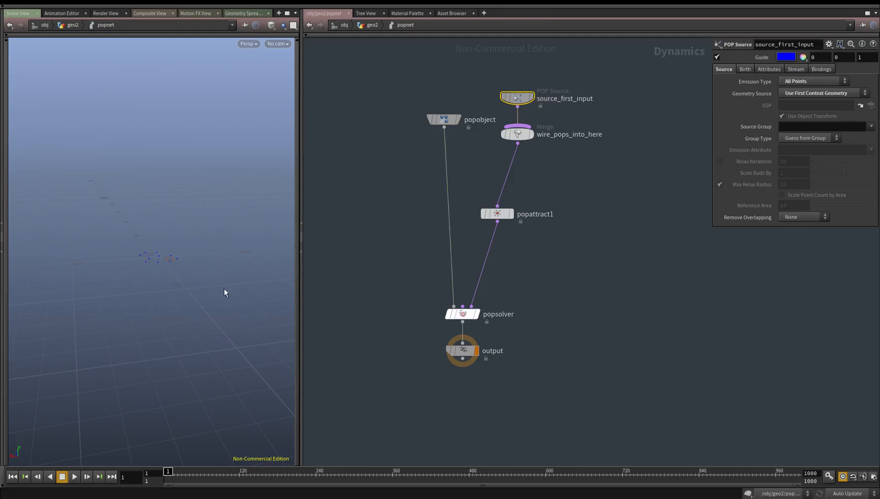
{"action": "left_click", "coordinate": [745, 69]}
{"action": "type", "text": "$F"}
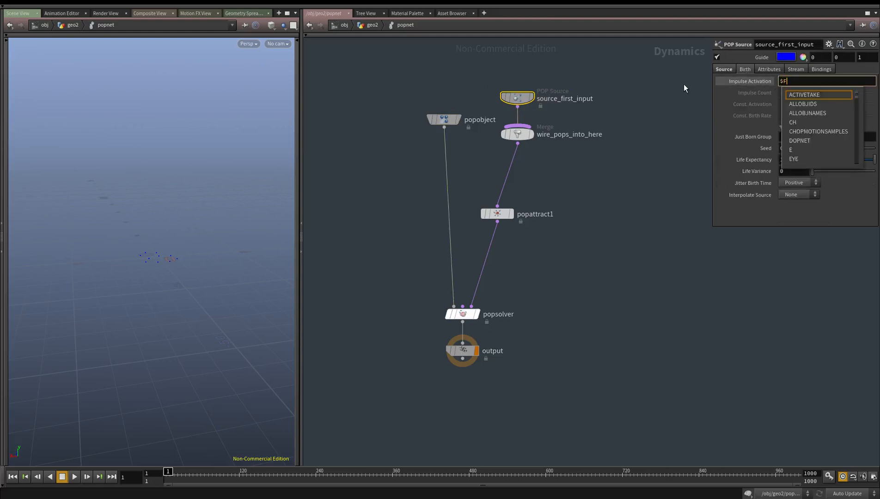
{"action": "type", "text": "<2"}
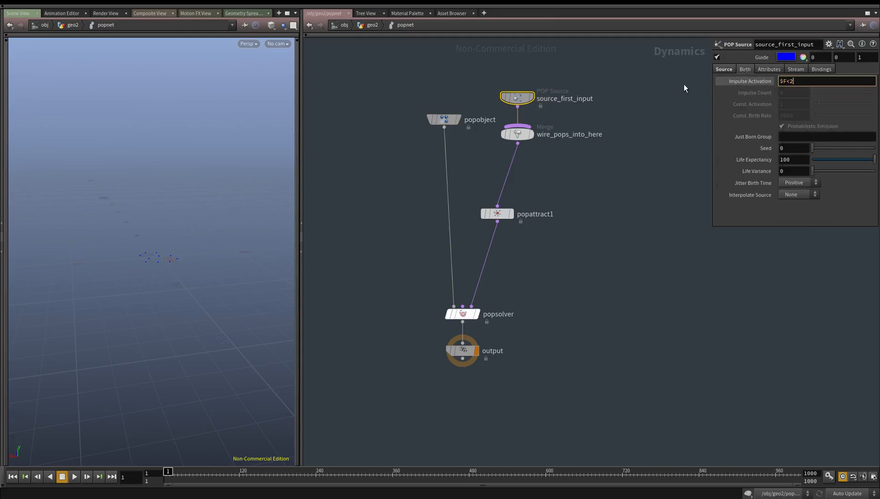
{"action": "key", "text": "Return"}
Examine the Impulse Activation expression and compare it with its evaluated value
{"action": "key", "text": "shift+Right"}
{"action": "key", "text": "shift+Right"}
{"action": "key", "text": "shift+Right"}
{"action": "key", "text": "shift+Left"}
{"action": "key", "text": "Left"}
{"action": "key", "text": "Right"}
{"action": "key", "text": "Right"}
{"action": "key", "text": "shift+Right"}
{"action": "left_click", "coordinate": [759, 81]}
{"action": "left_click", "coordinate": [758, 81]}
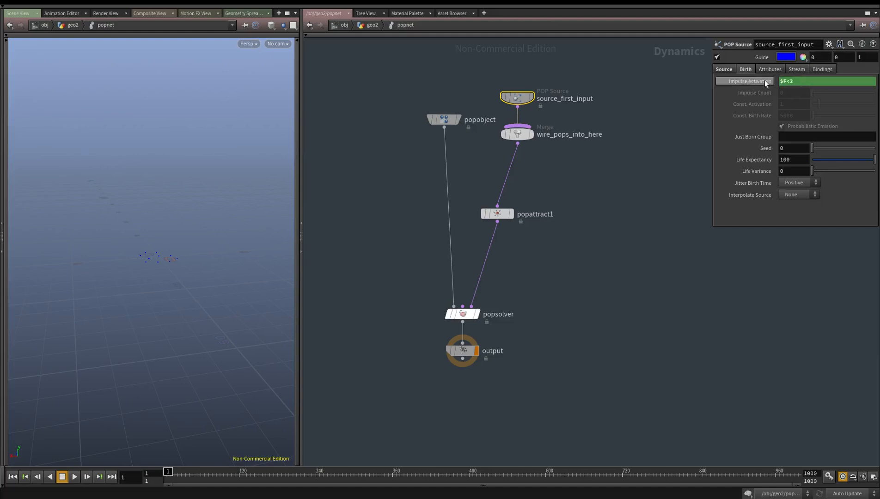
{"action": "left_click", "coordinate": [758, 81]}
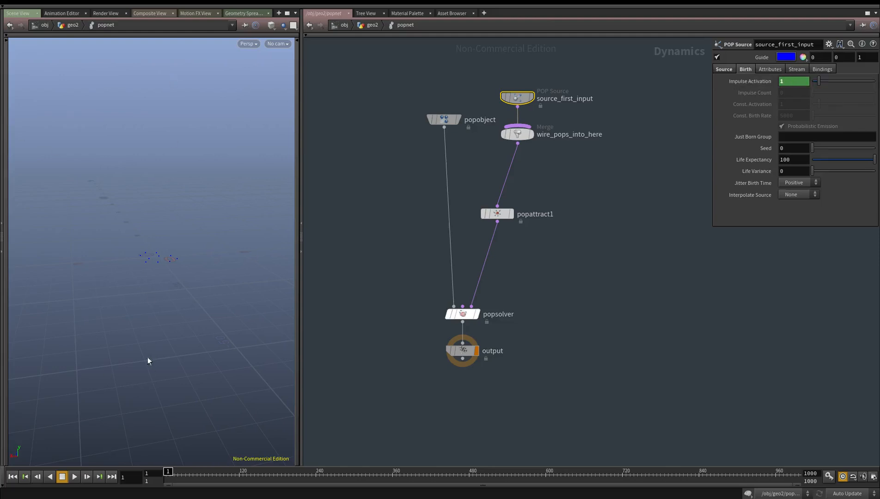
{"action": "left_click", "coordinate": [783, 83]}
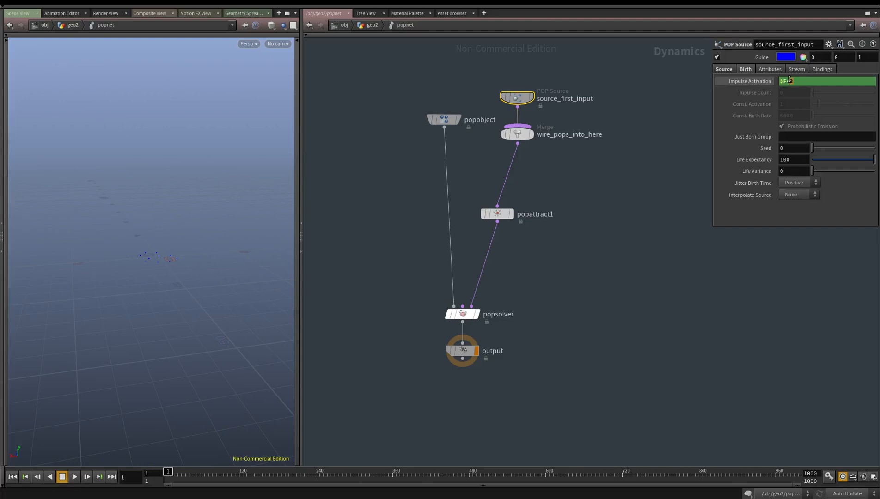
{"action": "left_click", "coordinate": [760, 82]}
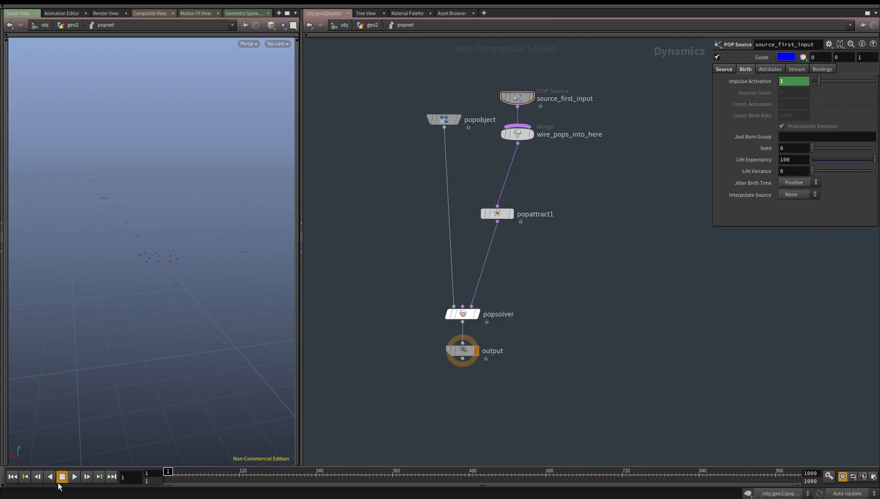
Preview the simulation with the frame-limited emission and rewind to frame 1
{"action": "left_click", "coordinate": [75, 477]}
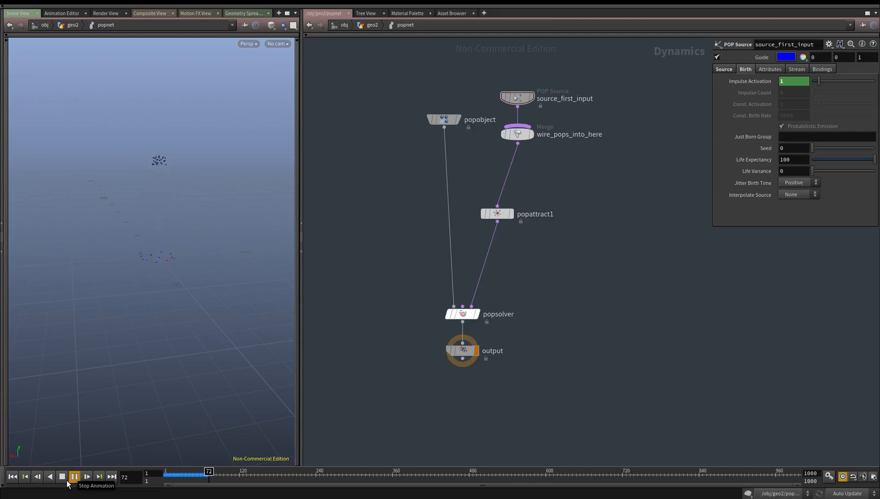
{"action": "left_click", "coordinate": [63, 478]}
{"action": "mouse_move", "coordinate": [165, 475]}
{"action": "left_mouse_down"}
{"action": "mouse_move", "coordinate": [209, 474]}
{"action": "mouse_move", "coordinate": [160, 476]}
{"action": "left_mouse_up"}
Return to the geo2 network and place a DOP Import node below popnet
{"action": "key", "text": "u"}
{"action": "key", "text": "Tab"}
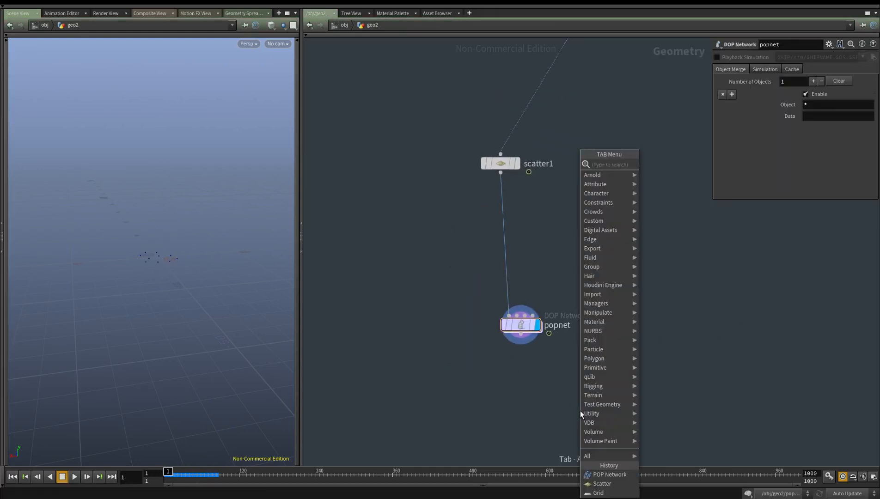
{"action": "type", "text": "dopimp"}
{"action": "key", "text": "Return"}
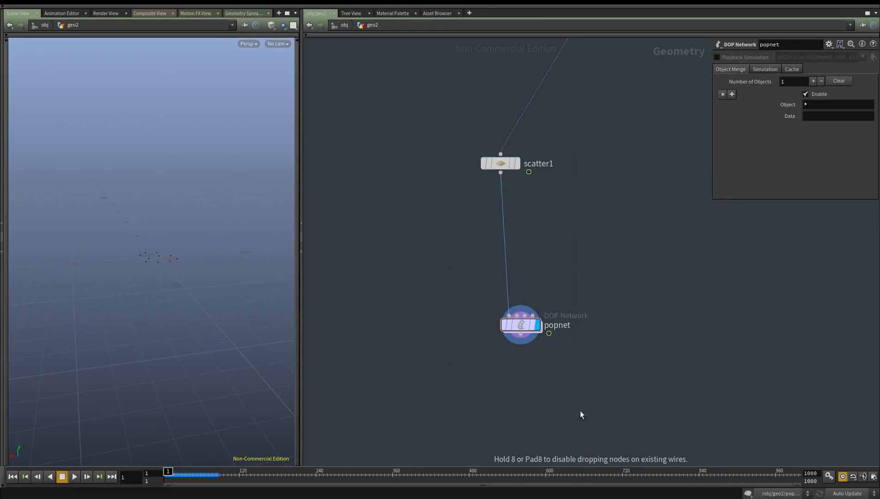
{"action": "left_click", "coordinate": [581, 414]}
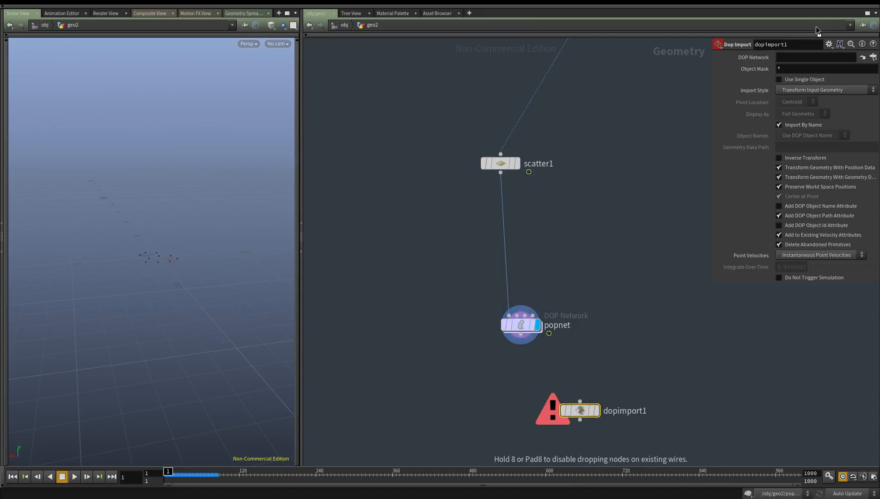
Set the DOP Import's DOP Network to /obj/geo2/popnet and its Object Mask to popobject1
{"action": "left_click_drag", "start_coordinate": [796, 58], "coordinate": [795, 58]}
{"action": "double_click", "coordinate": [790, 71]}
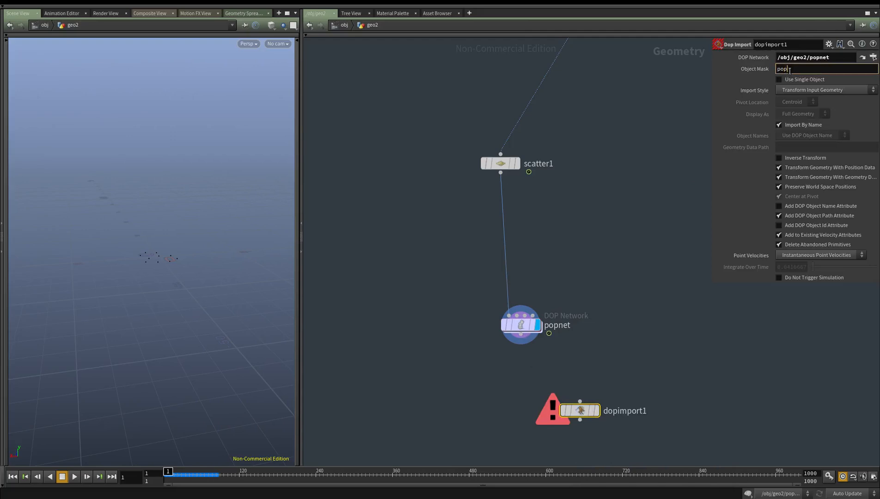
{"action": "type", "text": "popobject1"}
{"action": "key", "text": "Return"}
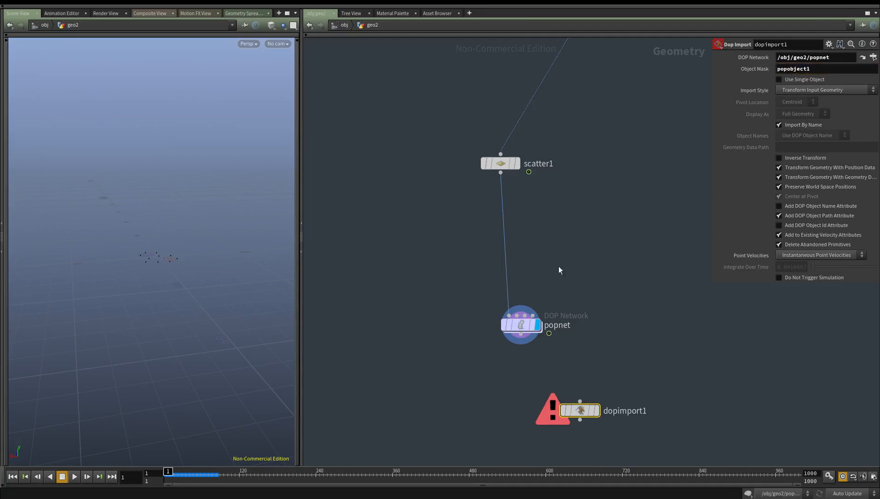
Display dopimport1, check the POP object's name inside popnet, and return to dopimport1's parameters
{"action": "middle_click_drag", "start_coordinate": [622, 282], "coordinate": [595, 187]}
{"action": "left_click", "coordinate": [571, 315]}
{"action": "middle_click_drag", "start_coordinate": [538, 378], "coordinate": [518, 396]}
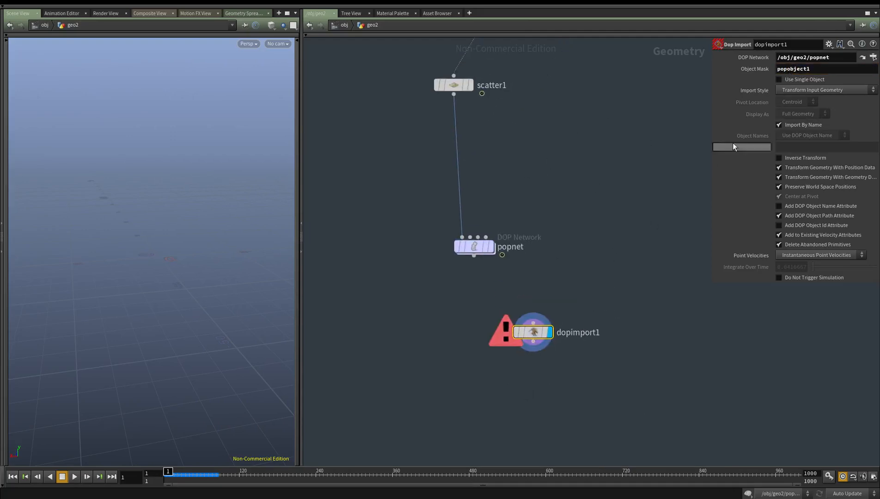
{"action": "double_click", "coordinate": [474, 246]}
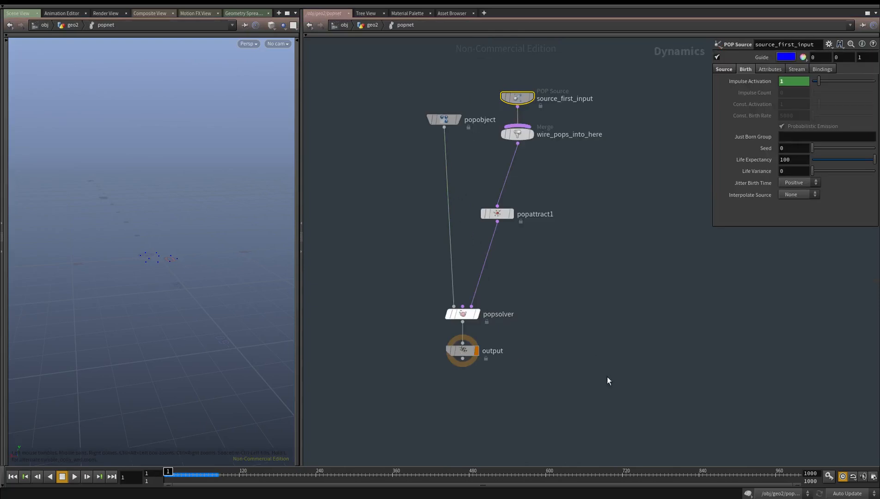
{"action": "key", "text": "u"}
{"action": "left_click", "coordinate": [533, 332]}
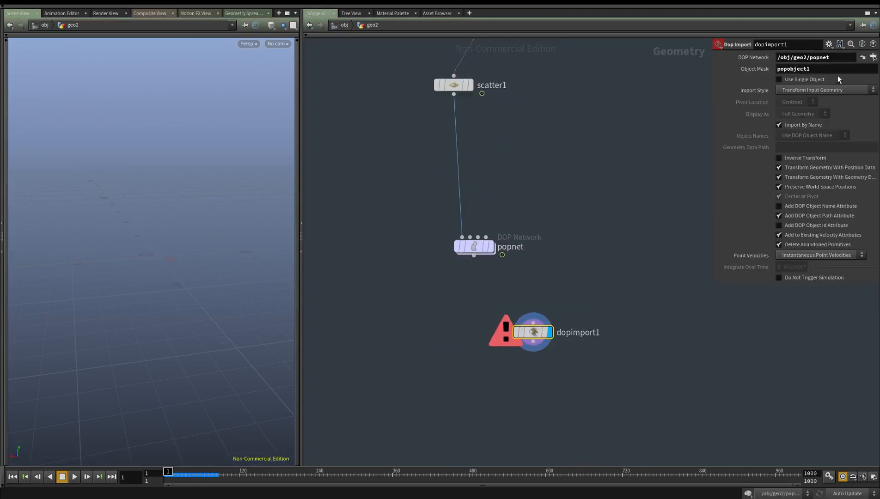
Set dopimport1's Object Mask to popobject, Import Style to Fetch Geometry from DOP Network, and Geometry Data Path to Geometry
{"action": "left_click", "coordinate": [794, 91]}
{"action": "left_click", "coordinate": [799, 107]}
{"action": "left_click", "coordinate": [796, 147]}
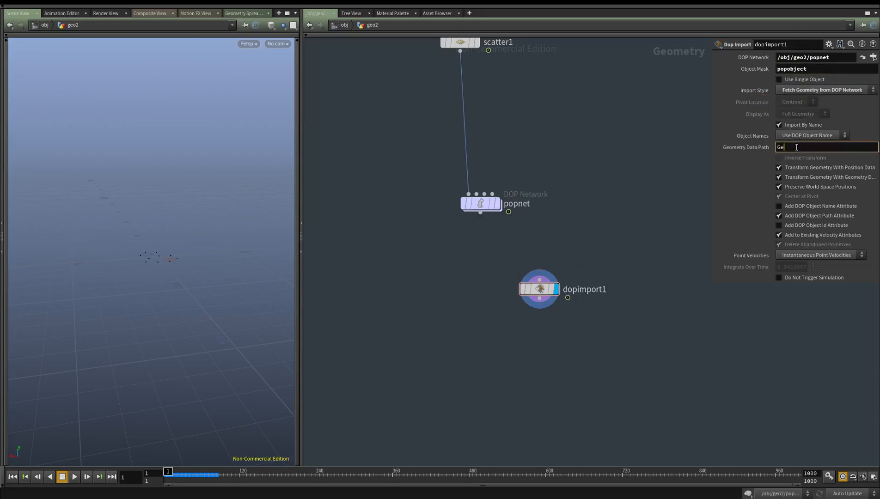
{"action": "type", "text": "ry"}
{"action": "key", "text": "Return"}
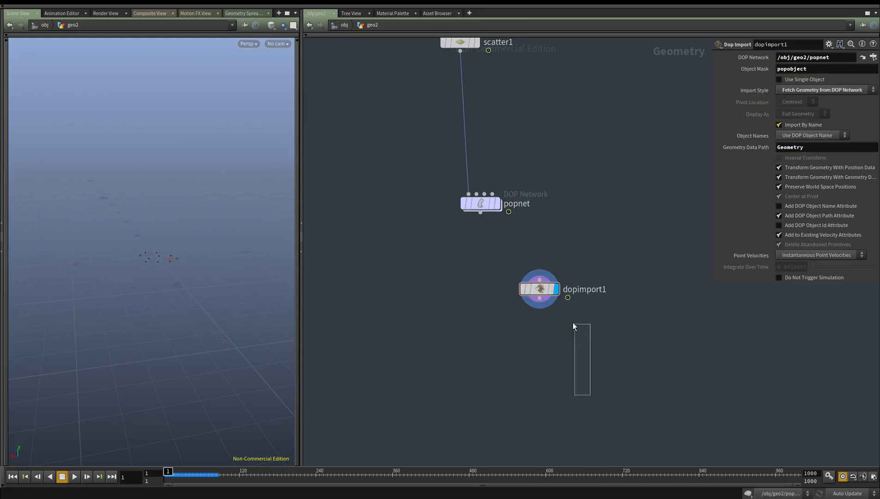
Move to frame 67 and add a displayed Trail node connected below dopimport1
{"action": "left_click_drag", "start_coordinate": [169, 472], "coordinate": [206, 472]}
{"action": "key", "text": "Tab"}
{"action": "type", "text": "tra"}
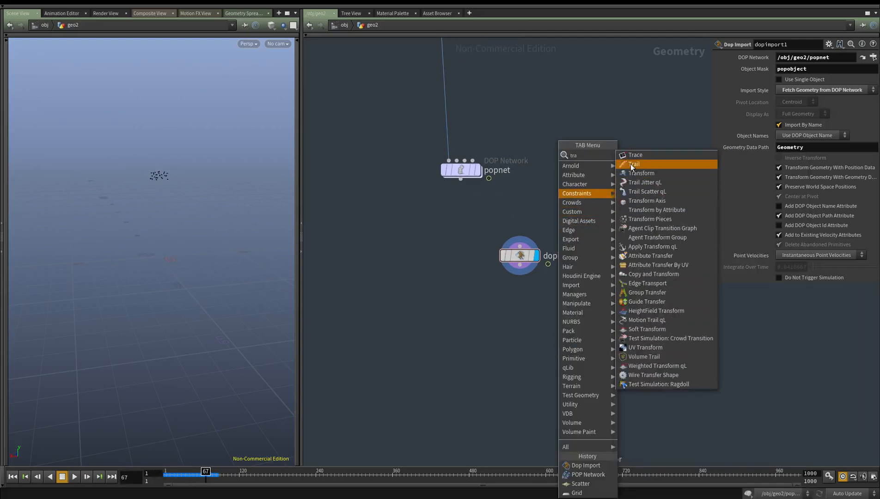
{"action": "left_click", "coordinate": [631, 165]}
{"action": "left_click", "coordinate": [503, 325]}
{"action": "key", "text": "r"}
{"action": "left_click_drag", "start_coordinate": [503, 328], "coordinate": [520, 320]}
Move to frame 84 and raise trail1's Trail Length to 104
{"action": "left_click_drag", "start_coordinate": [206, 472], "coordinate": [216, 472]}
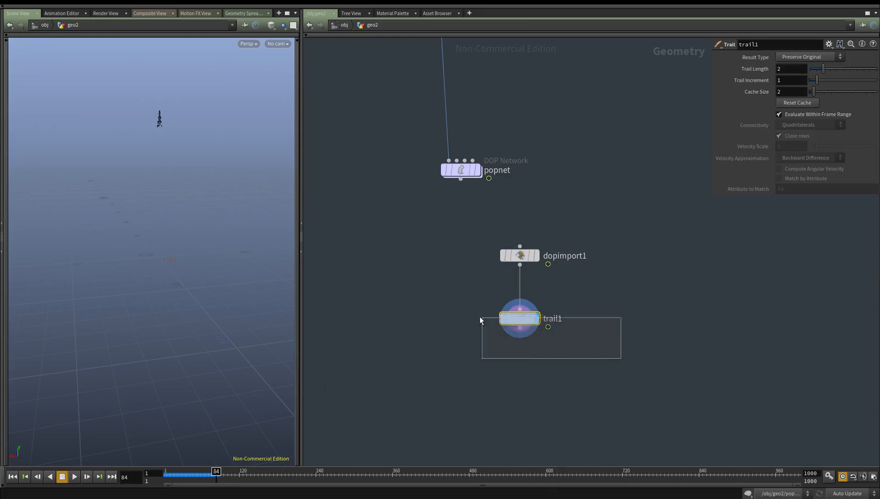
{"action": "left_click_drag", "start_coordinate": [273, 224], "coordinate": [264, 299]}
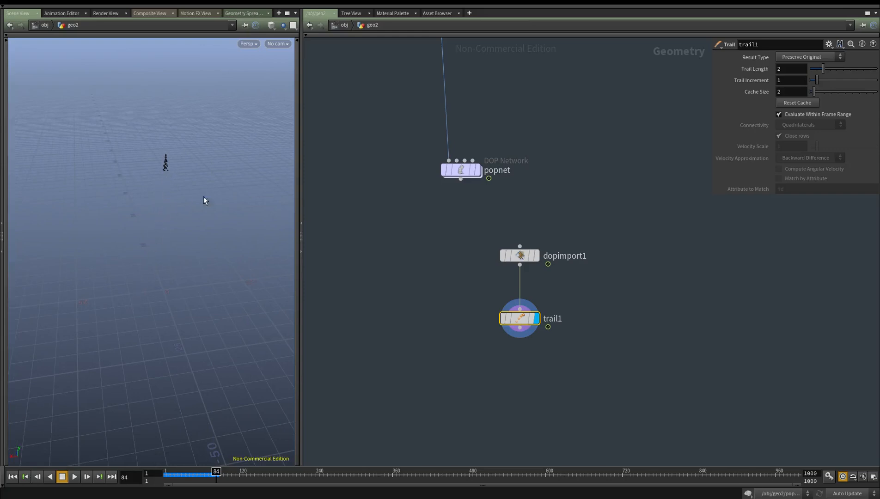
{"action": "left_click_drag", "start_coordinate": [824, 69], "coordinate": [856, 69]}
{"action": "middle_click_drag", "start_coordinate": [782, 68], "coordinate": [877, 64]}
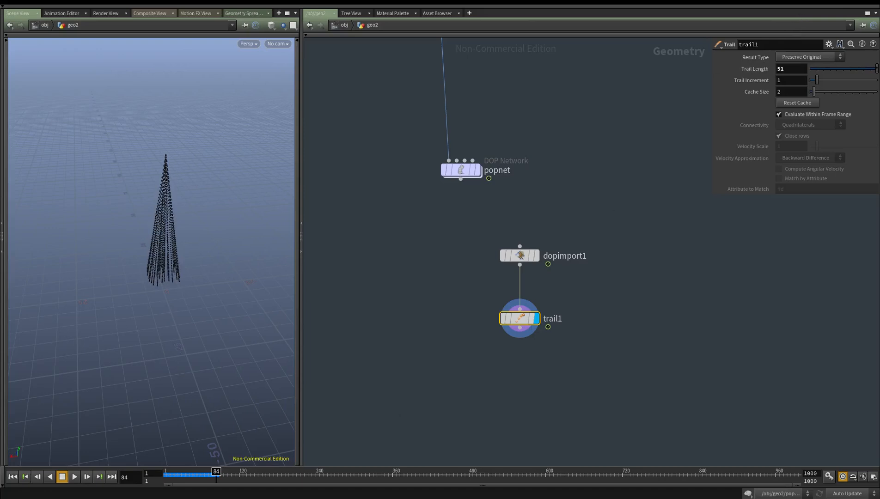
{"action": "left_click_drag", "start_coordinate": [151, 358], "coordinate": [189, 315], "text": "alt"}
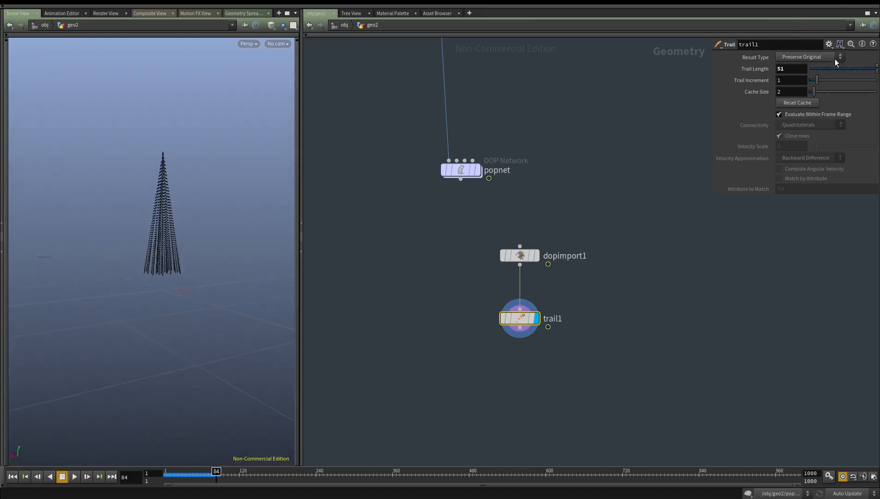
{"action": "middle_click_drag", "start_coordinate": [797, 70], "coordinate": [855, 71]}
{"action": "middle_click_drag", "start_coordinate": [782, 70], "coordinate": [788, 71]}
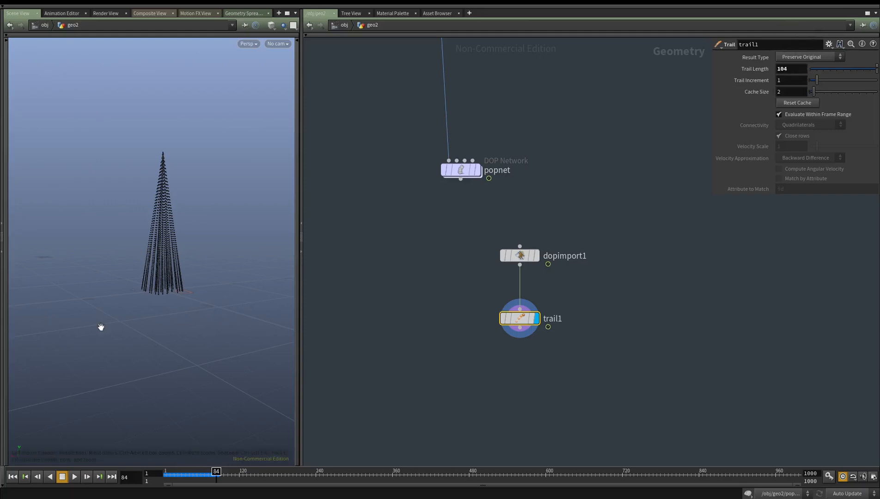
{"action": "right_click_drag", "start_coordinate": [98, 329], "coordinate": [174, 326], "text": "alt"}
{"action": "left_click_drag", "start_coordinate": [175, 326], "coordinate": [209, 426], "text": "alt"}
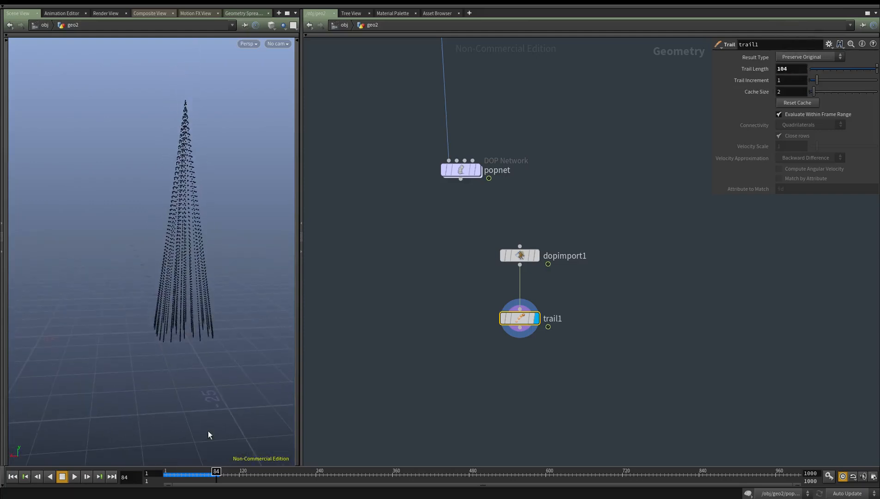
Examine the particle trails from several angles at a later frame and again at frame 84
{"action": "left_click_drag", "start_coordinate": [216, 472], "coordinate": [237, 472]}
{"action": "right_click_drag", "start_coordinate": [221, 315], "coordinate": [200, 306], "text": "alt"}
{"action": "middle_click_drag", "start_coordinate": [219, 322], "coordinate": [224, 353], "text": "alt"}
{"action": "right_click_drag", "start_coordinate": [224, 353], "coordinate": [172, 342], "text": "alt"}
{"action": "left_click_drag", "start_coordinate": [237, 479], "coordinate": [216, 482]}
{"action": "right_click", "coordinate": [188, 306]}
{"action": "left_click", "coordinate": [159, 285]}
{"action": "left_click_drag", "start_coordinate": [160, 285], "coordinate": [147, 262], "text": "alt"}
{"action": "middle_click_drag", "start_coordinate": [701, 359], "coordinate": [644, 318]}
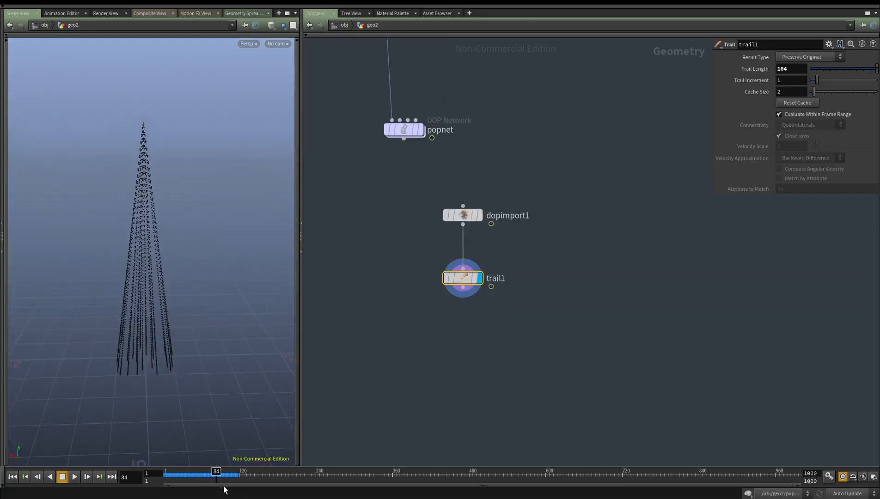
Move to frame 85 and add a Time Shift node below trail1, connected to it and displayed
{"action": "left_click", "coordinate": [215, 476]}
{"action": "mouse_move", "coordinate": [219, 476]}
{"action": "left_mouse_down"}
{"action": "mouse_move", "coordinate": [164, 477]}
{"action": "mouse_move", "coordinate": [221, 476]}
{"action": "left_mouse_up"}
{"action": "key", "text": "Tab"}
{"action": "type", "text": "timeshi"}
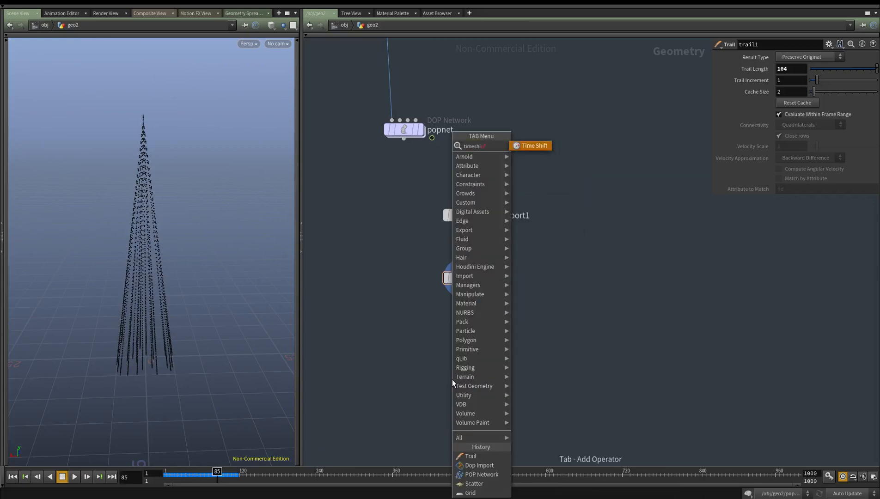
{"action": "key", "text": "Return"}
{"action": "left_click", "coordinate": [451, 380]}
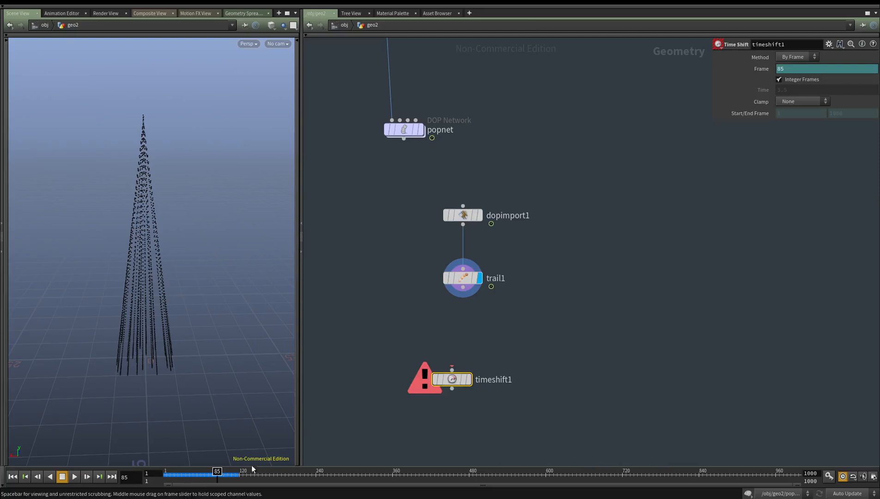
{"action": "left_click_drag", "start_coordinate": [452, 370], "coordinate": [462, 287]}
{"action": "left_click", "coordinate": [469, 380]}
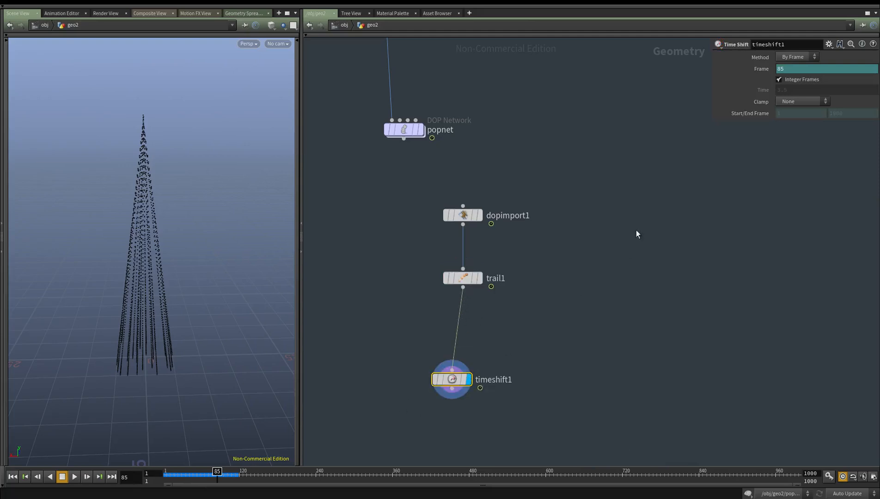
{"action": "left_click_drag", "start_coordinate": [451, 380], "coordinate": [457, 365]}
Delete the channels on timeshift1's Frame parameter to hold it at 85, and rewind the timeline to frame 1
{"action": "left_click", "coordinate": [762, 72]}
{"action": "left_click", "coordinate": [768, 69]}
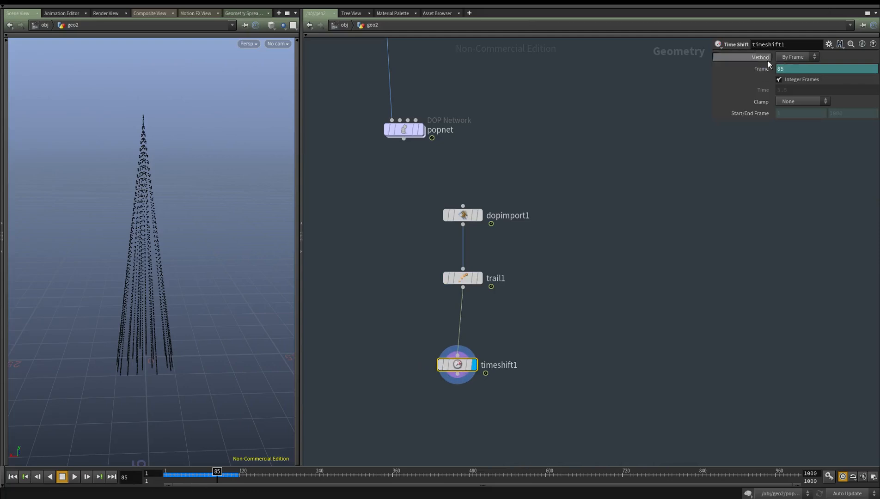
{"action": "mouse_move", "coordinate": [214, 471]}
{"action": "left_mouse_down"}
{"action": "mouse_move", "coordinate": [231, 474]}
{"action": "mouse_move", "coordinate": [222, 478]}
{"action": "left_mouse_up"}
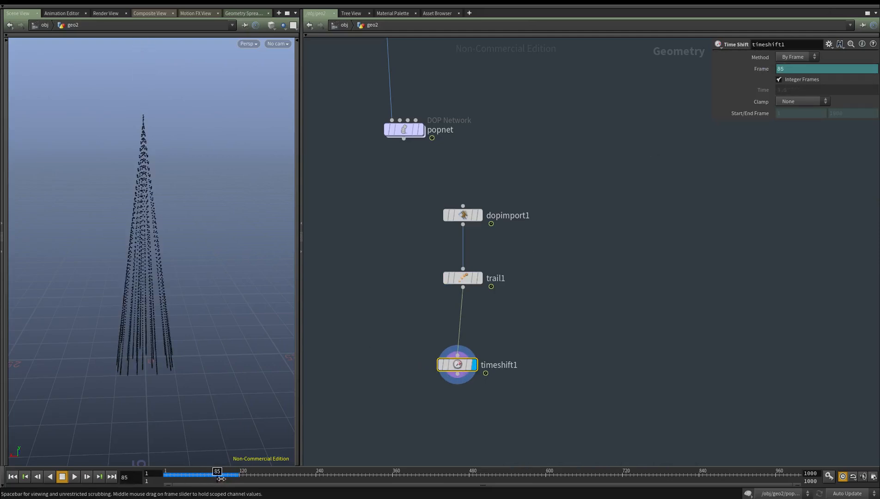
{"action": "right_click", "coordinate": [760, 69]}
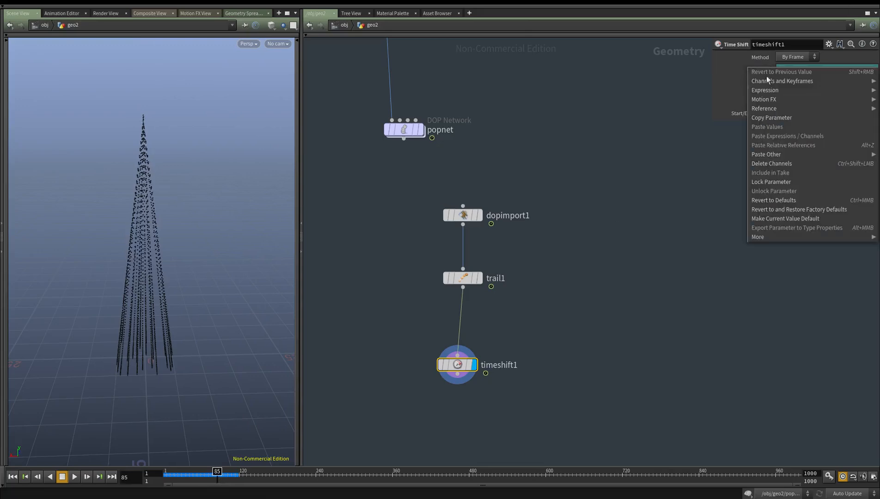
{"action": "left_click", "coordinate": [772, 163]}
{"action": "left_click_drag", "start_coordinate": [206, 479], "coordinate": [38, 462]}
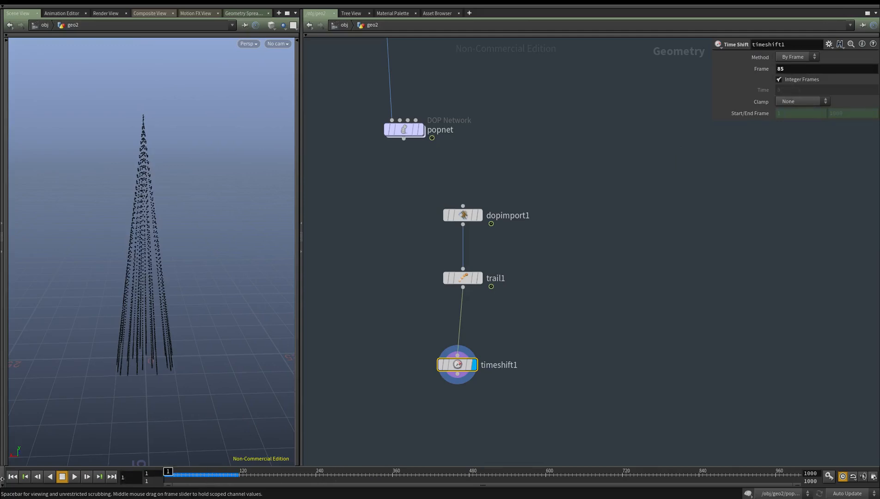
Display trail1 and check its node information
{"action": "middle_click_drag", "start_coordinate": [652, 369], "coordinate": [649, 345]}
{"action": "key", "text": "r"}
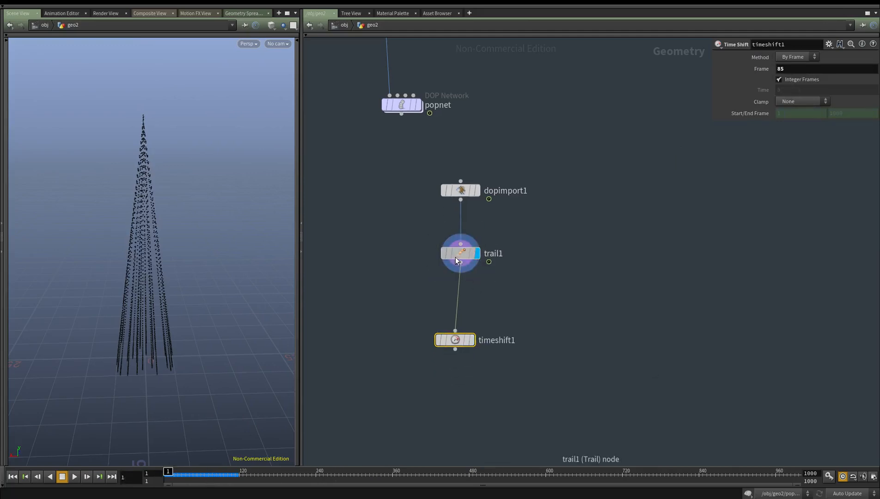
{"action": "middle_click", "coordinate": [455, 257]}
{"action": "middle_click", "coordinate": [460, 253]}
Split the viewport pane and open a Geometry Spreadsheet in the lower half
{"action": "left_click", "coordinate": [294, 27]}
{"action": "left_click", "coordinate": [293, 27]}
{"action": "left_click", "coordinate": [284, 36]}
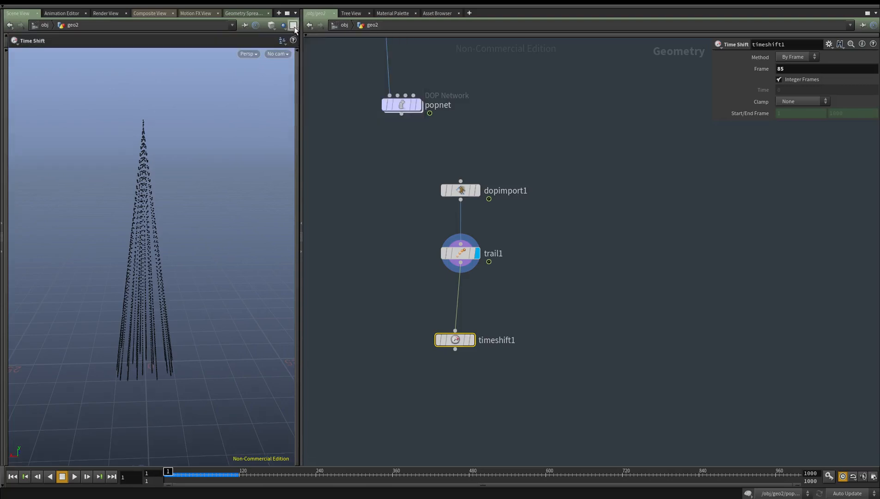
{"action": "left_click", "coordinate": [295, 12]}
{"action": "left_click", "coordinate": [322, 140]}
{"action": "left_click", "coordinate": [19, 241]}
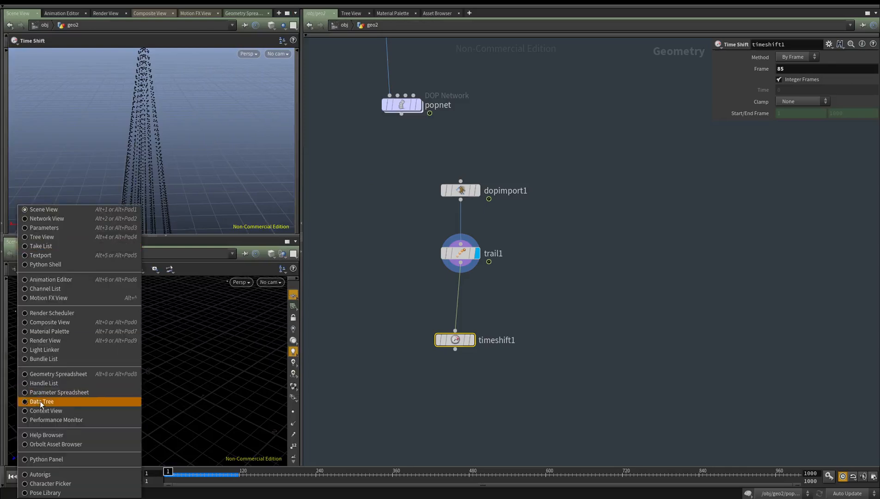
{"action": "left_click", "coordinate": [116, 377]}
Examine trail1's point attributes in the spreadsheet, including id, and compare the displays of dopimport1 and trail1
{"action": "left_click_drag", "start_coordinate": [502, 282], "coordinate": [302, 225]}
{"action": "left_click_drag", "start_coordinate": [88, 464], "coordinate": [170, 464]}
{"action": "left_click_drag", "start_coordinate": [295, 283], "coordinate": [305, 456]}
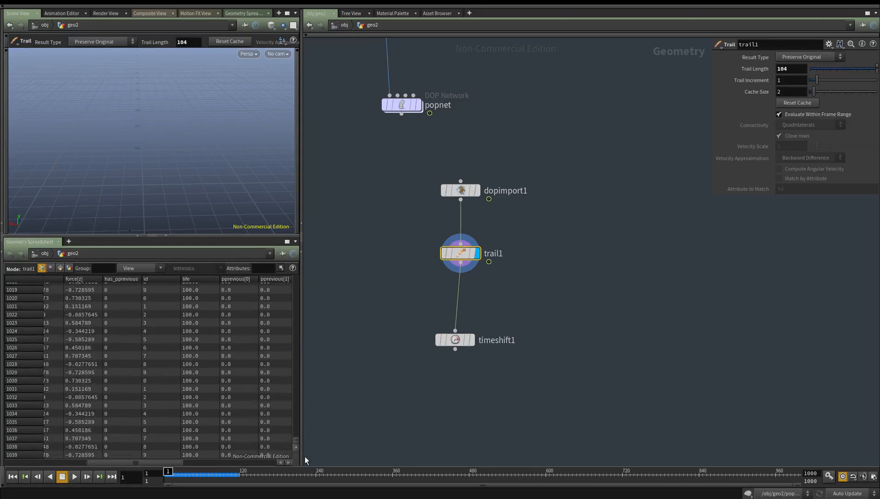
{"action": "key", "text": "r"}
{"action": "left_click", "coordinate": [460, 190]}
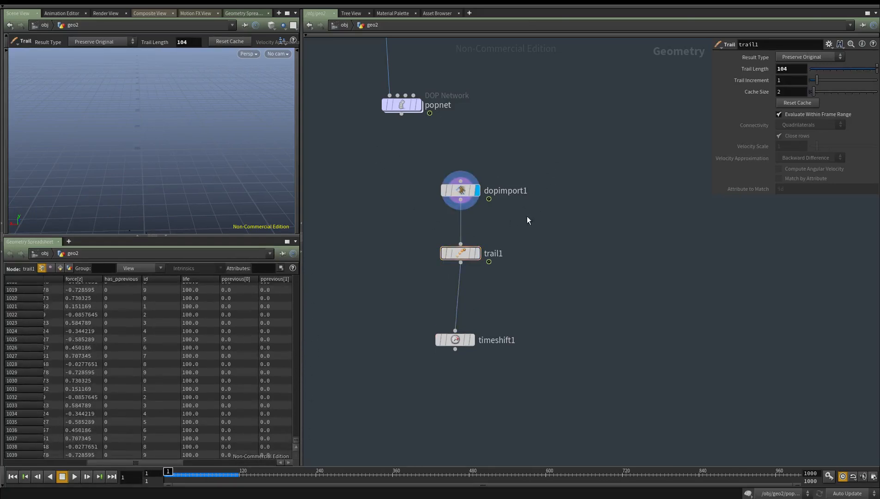
{"action": "middle_click_drag", "start_coordinate": [488, 292], "coordinate": [485, 275]}
{"action": "key", "text": "r"}
{"action": "left_click", "coordinate": [460, 237]}
{"action": "middle_click_drag", "start_coordinate": [532, 253], "coordinate": [524, 280]}
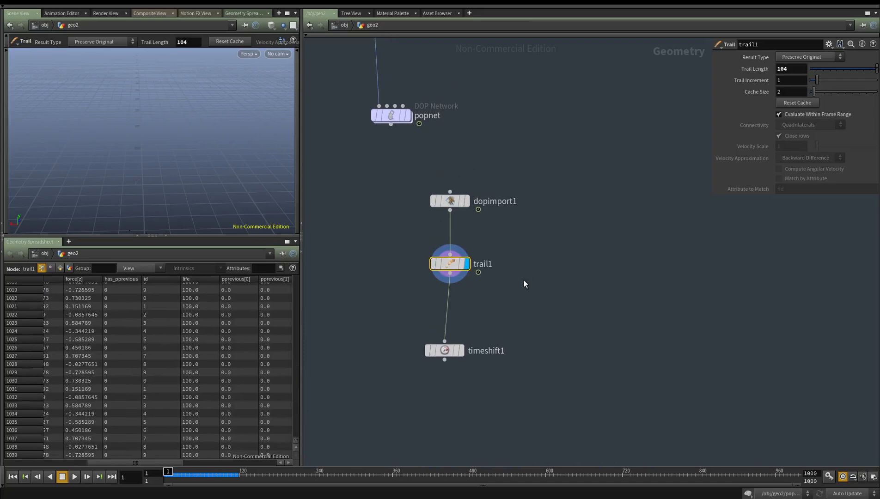
Collapse the spreadsheet pane to enlarge the viewport and display timeshift1
{"action": "left_click", "coordinate": [167, 238]}
{"action": "key", "text": "r"}
{"action": "left_click", "coordinate": [454, 350]}
{"action": "middle_click_drag", "start_coordinate": [368, 398], "coordinate": [375, 384]}
{"action": "right_click_drag", "start_coordinate": [144, 202], "coordinate": [147, 172], "text": "alt"}
{"action": "left_click_drag", "start_coordinate": [99, 263], "coordinate": [112, 279], "text": "alt"}
{"action": "scroll", "coordinate": [116, 354], "scroll_direction": "down", "scroll_amount": 5}
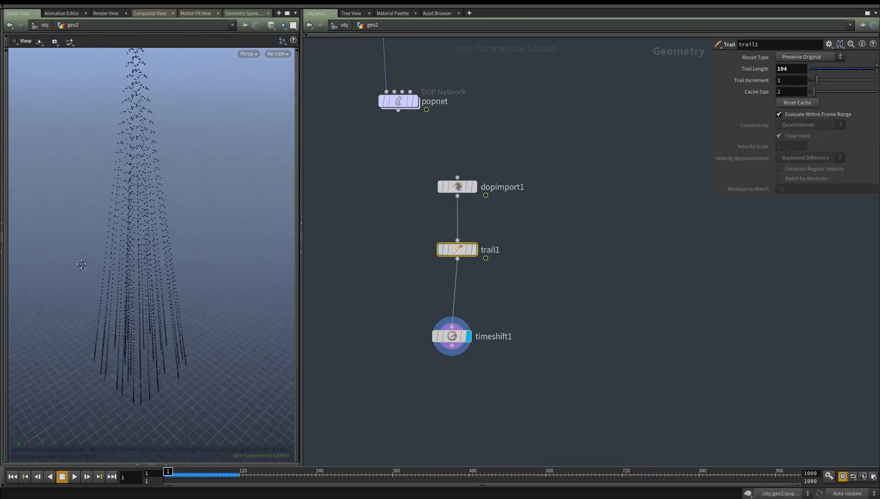
Add an Add node below timeshift1, connect timeshift1's output to it, and display it
{"action": "middle_click_drag", "start_coordinate": [555, 411], "coordinate": [543, 330]}
{"action": "key", "text": "Tab"}
{"action": "type", "text": "add"}
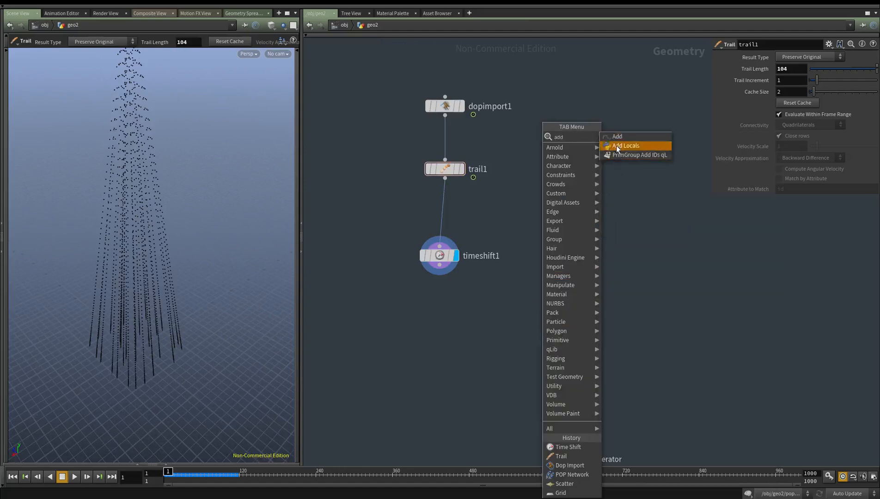
{"action": "left_click", "coordinate": [617, 138]}
{"action": "left_click", "coordinate": [453, 325]}
{"action": "mouse_move", "coordinate": [441, 258]}
{"action": "left_mouse_down"}
{"action": "mouse_move", "coordinate": [446, 275]}
{"action": "mouse_move", "coordinate": [441, 260]}
{"action": "left_mouse_up"}
{"action": "left_click_drag", "start_coordinate": [441, 267], "coordinate": [453, 317]}
{"action": "key", "text": "r"}
{"action": "middle_click_drag", "start_coordinate": [402, 357], "coordinate": [367, 383]}
Make add1 build polygons By Group, adding By Attribute with the attribute name id
{"action": "left_click", "coordinate": [749, 58]}
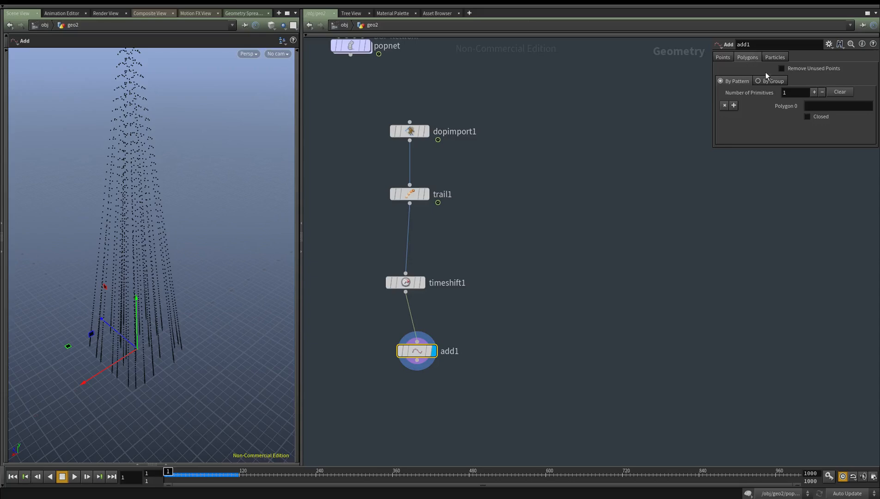
{"action": "left_click", "coordinate": [771, 82]}
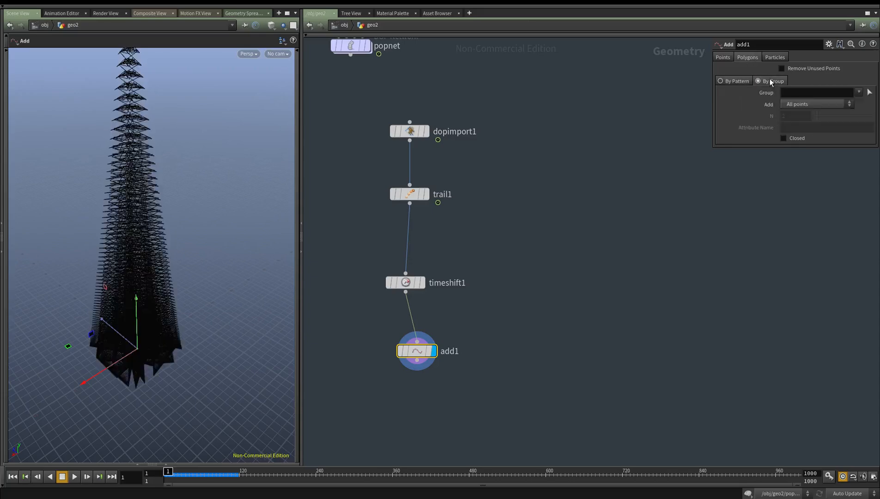
{"action": "left_click", "coordinate": [809, 102]}
{"action": "left_click", "coordinate": [799, 148]}
{"action": "left_click", "coordinate": [800, 128]}
{"action": "key", "text": "Return"}
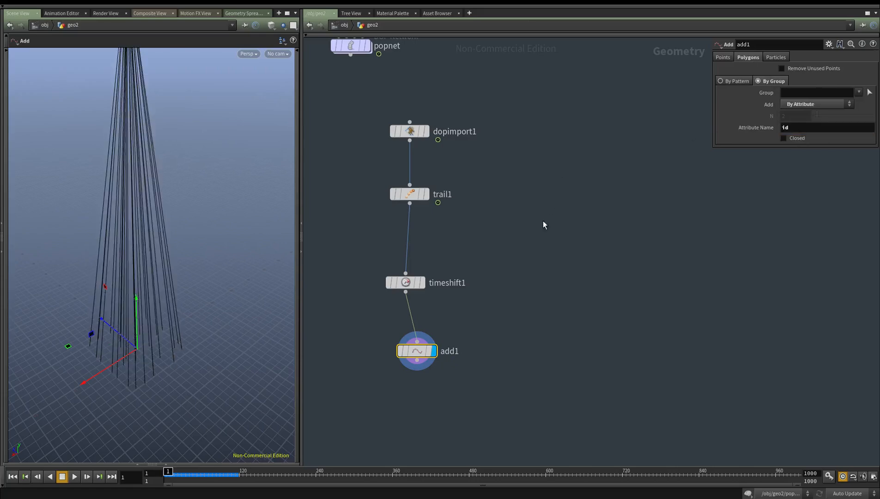
Examine the generated trail curves inside geo2 and at object level
{"action": "scroll", "coordinate": [115, 256], "scroll_direction": "down", "scroll_amount": 5}
{"action": "left_click_drag", "start_coordinate": [114, 256], "coordinate": [165, 266], "text": "alt"}
{"action": "left_click_drag", "start_coordinate": [187, 478], "coordinate": [166, 476]}
{"action": "middle_click_drag", "start_coordinate": [161, 171], "coordinate": [163, 208], "text": "alt"}
{"action": "right_click_drag", "start_coordinate": [164, 208], "coordinate": [170, 141], "text": "alt"}
{"action": "middle_click_drag", "start_coordinate": [631, 256], "coordinate": [621, 236]}
{"action": "key", "text": "u"}
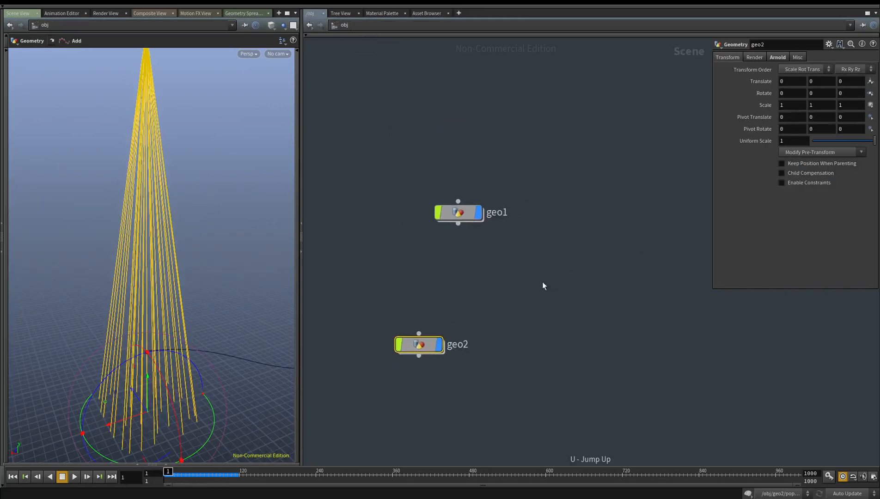
{"action": "double_click", "coordinate": [448, 340]}
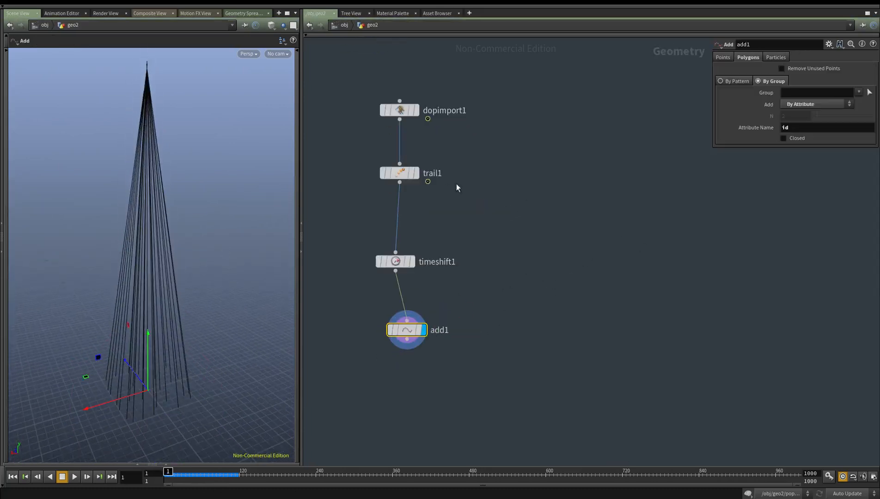
Set scatter1's Force Total Count to 40
{"action": "middle_click_drag", "start_coordinate": [474, 248], "coordinate": [499, 341]}
{"action": "middle_click_drag", "start_coordinate": [453, 169], "coordinate": [467, 372]}
{"action": "left_click_drag", "start_coordinate": [504, 234], "coordinate": [352, 192]}
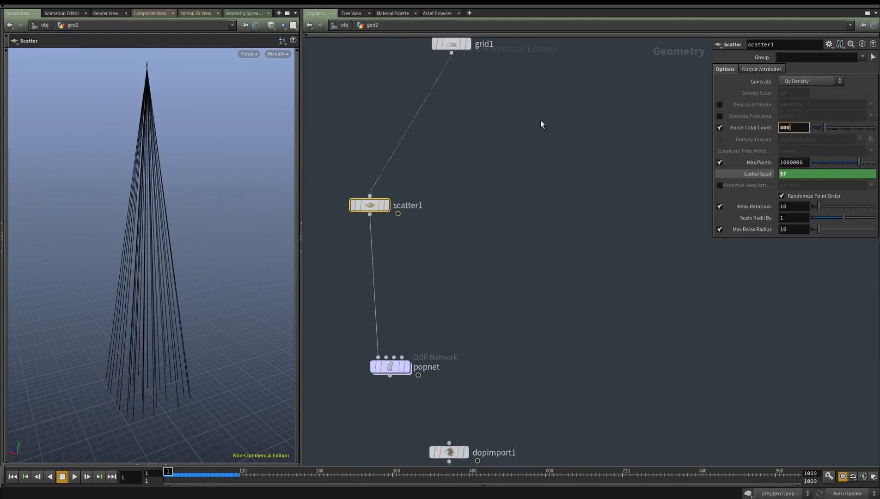
{"action": "key", "text": "Return"}
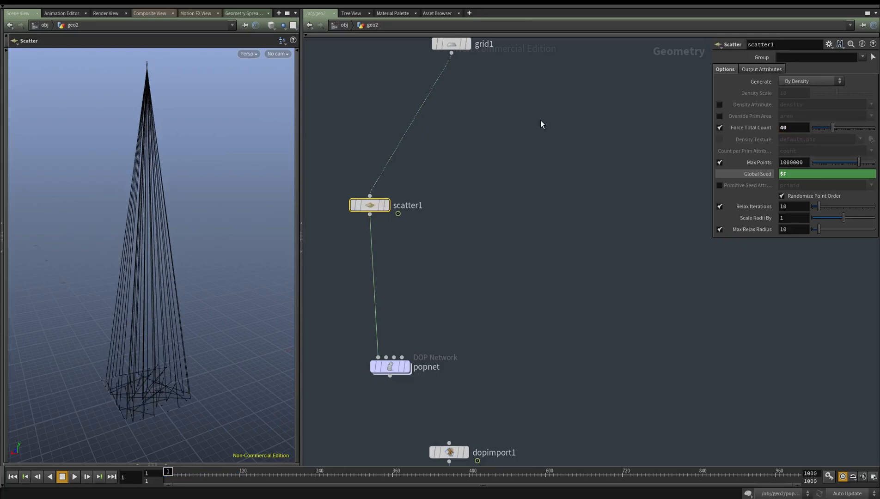
Inside popnet, add a POP Force node and insert it between popattract1 and popsolver
{"action": "middle_click_drag", "start_coordinate": [576, 248], "coordinate": [583, 173]}
{"action": "double_click", "coordinate": [385, 301]}
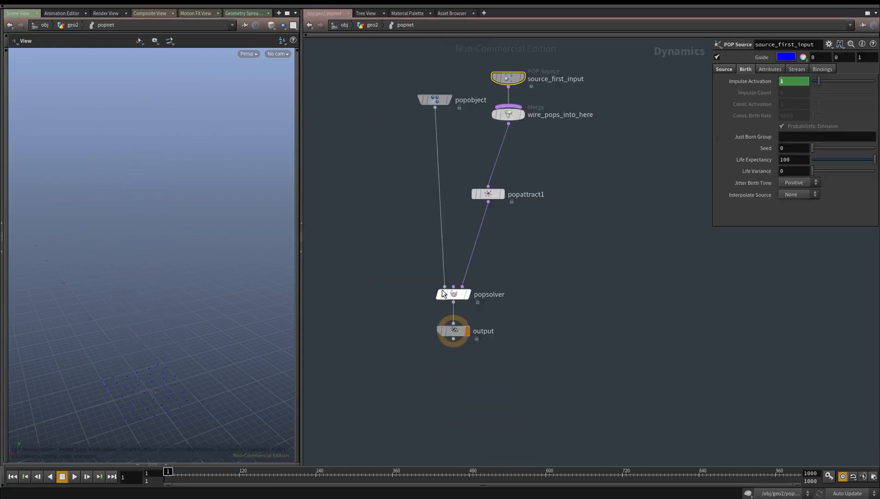
{"action": "key", "text": "Tab"}
{"action": "type", "text": "popfo"}
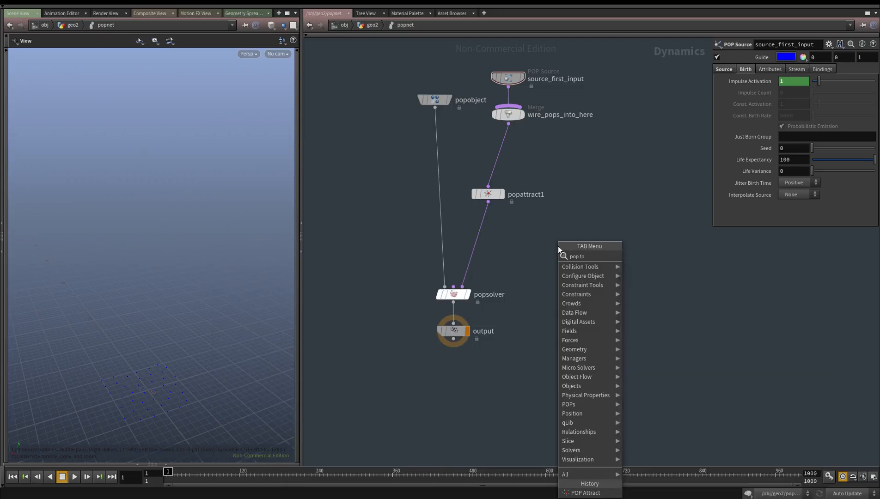
{"action": "key", "text": "Return"}
{"action": "left_click", "coordinate": [558, 247]}
{"action": "left_click_drag", "start_coordinate": [559, 246], "coordinate": [482, 232]}
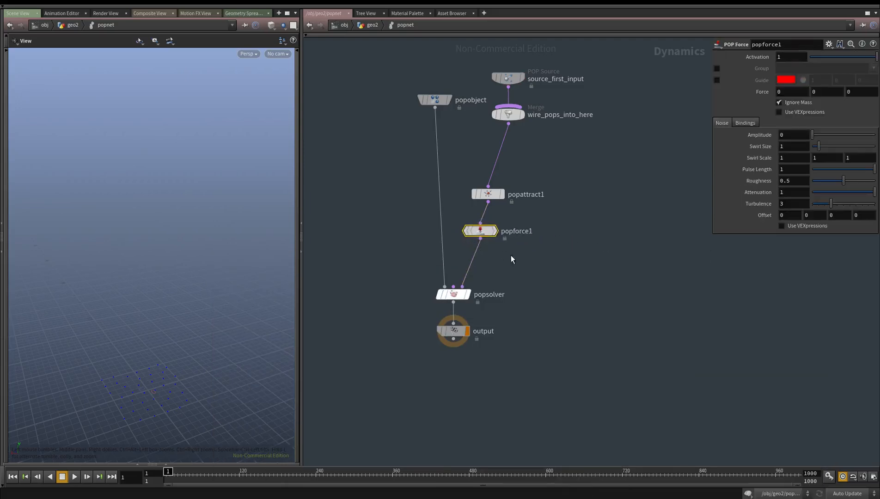
Set popforce1's noise Amplitude to 5 and Swirl Size to 5
{"action": "key", "text": "r"}
{"action": "left_click", "coordinate": [480, 230]}
{"action": "type", "text": "05"}
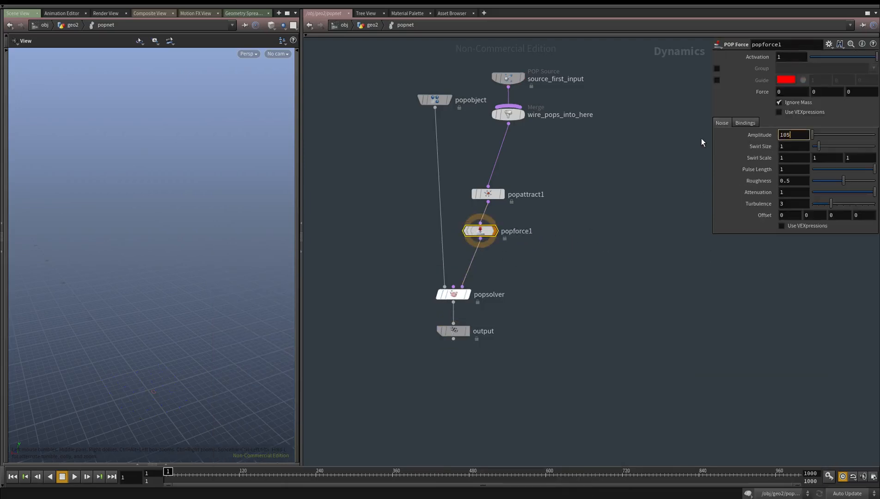
{"action": "key", "text": "Tab"}
{"action": "type", "text": "5"}
{"action": "key", "text": "Return"}
Add a POP Axis Force node and insert it between popforce1 and popsolver
{"action": "key", "text": "Tab"}
{"action": "type", "text": "popaxis"}
{"action": "key", "text": "Return"}
{"action": "left_click", "coordinate": [506, 265]}
{"action": "left_click_drag", "start_coordinate": [506, 265], "coordinate": [467, 258]}
{"action": "left_click", "coordinate": [485, 262]}
{"action": "middle_click_drag", "start_coordinate": [550, 269], "coordinate": [536, 295]}
{"action": "key", "text": "Return"}
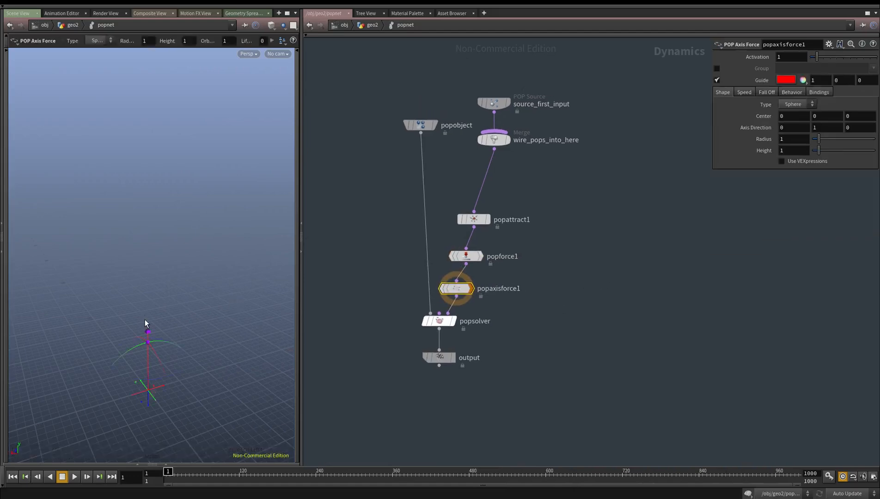
Display the output node and set popaxisforce1's Radius to 10 and Height to 28.5
{"action": "middle_click_drag", "start_coordinate": [181, 322], "coordinate": [183, 290], "text": "alt"}
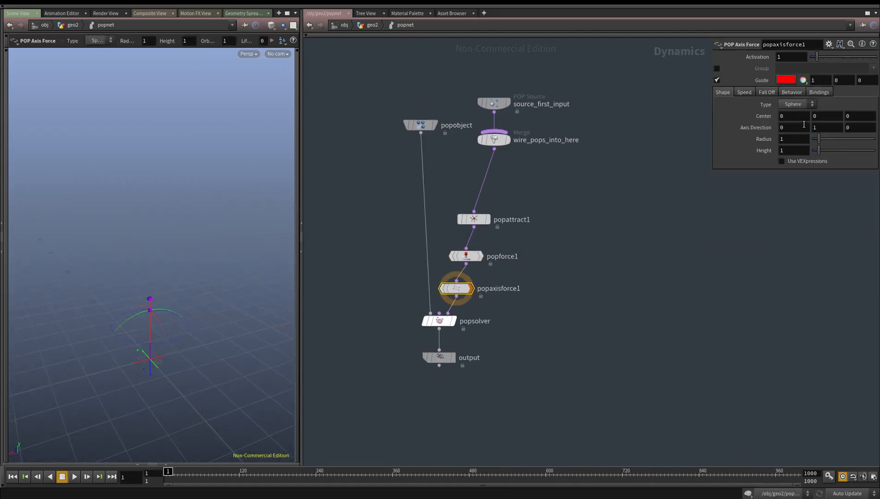
{"action": "left_click_drag", "start_coordinate": [826, 140], "coordinate": [875, 139]}
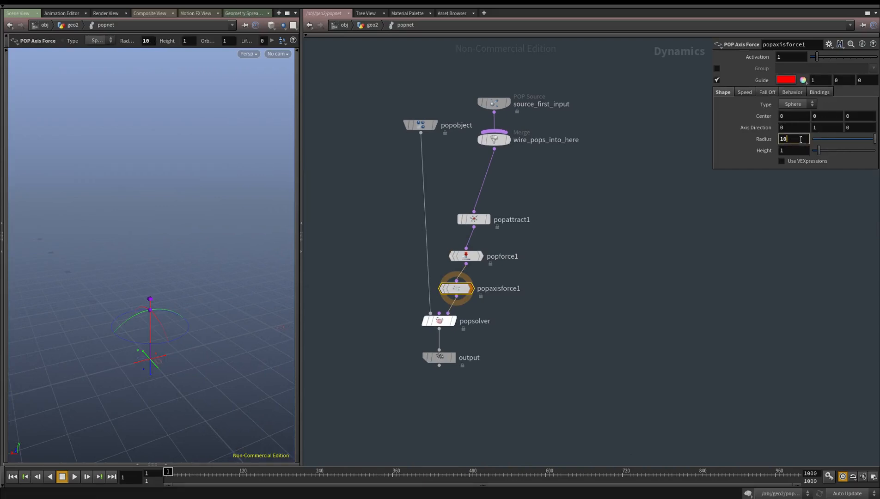
{"action": "left_click", "coordinate": [454, 357]}
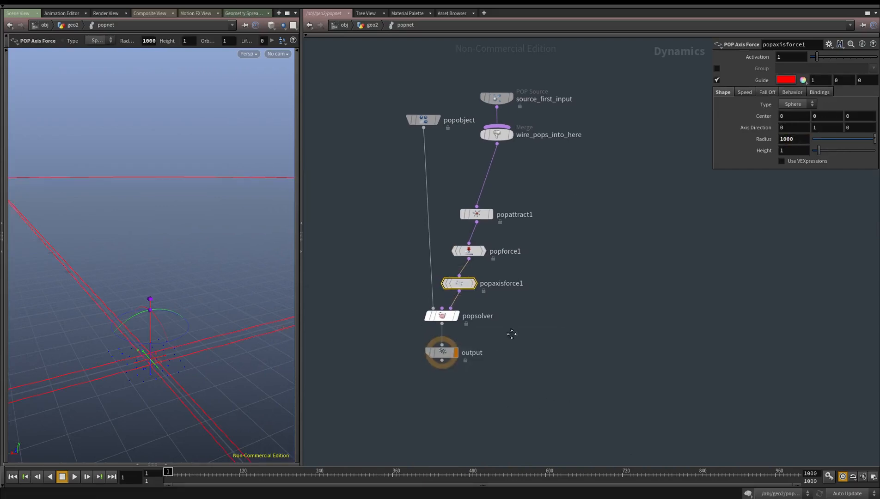
{"action": "type", "text": "10"}
{"action": "key", "text": "Return"}
{"action": "middle_click_drag", "start_coordinate": [758, 154], "coordinate": [2, 472]}
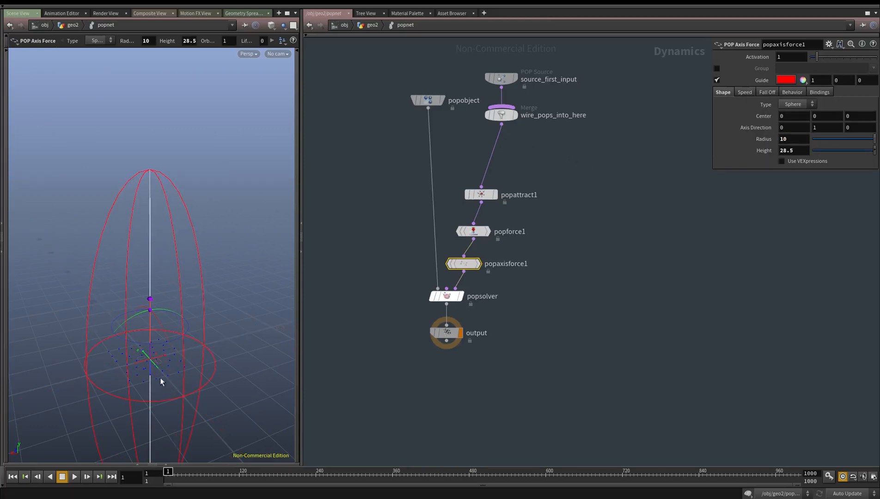
Raise popaxisforce1's Center Y to 13.3824 and set its Radius to 20 and Height to 40
{"action": "key", "text": "ctrl+z"}
{"action": "left_click_drag", "start_coordinate": [148, 351], "coordinate": [150, 277]}
{"action": "type", "text": "20"}
{"action": "key", "text": "Tab"}
{"action": "type", "text": "40"}
{"action": "key", "text": "Return"}
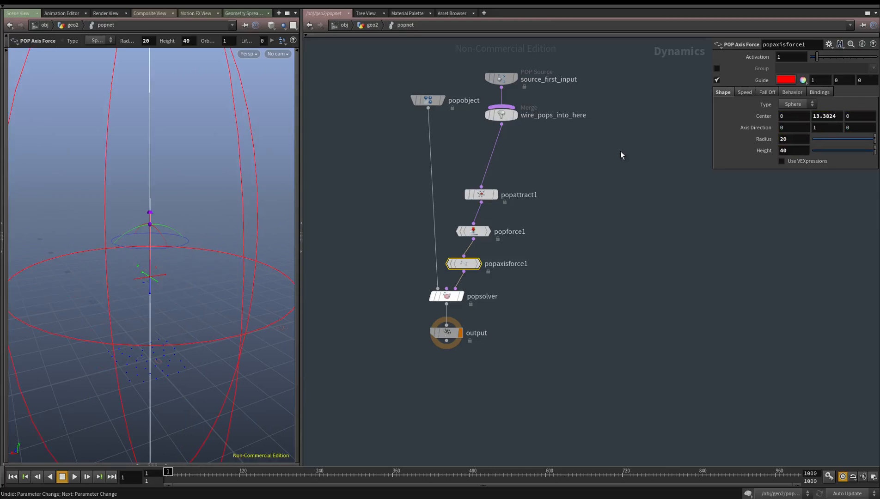
Set popaxisforce1's Orbit Speed to 10 and play the simulation
{"action": "left_click", "coordinate": [744, 93]}
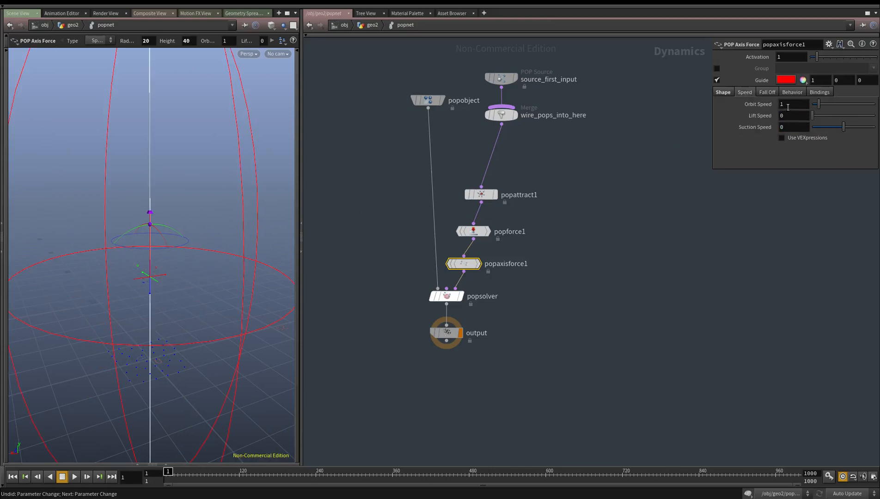
{"action": "type", "text": "0"}
{"action": "key", "text": "Return"}
{"action": "left_click", "coordinate": [73, 479]}
{"action": "left_click", "coordinate": [66, 481]}
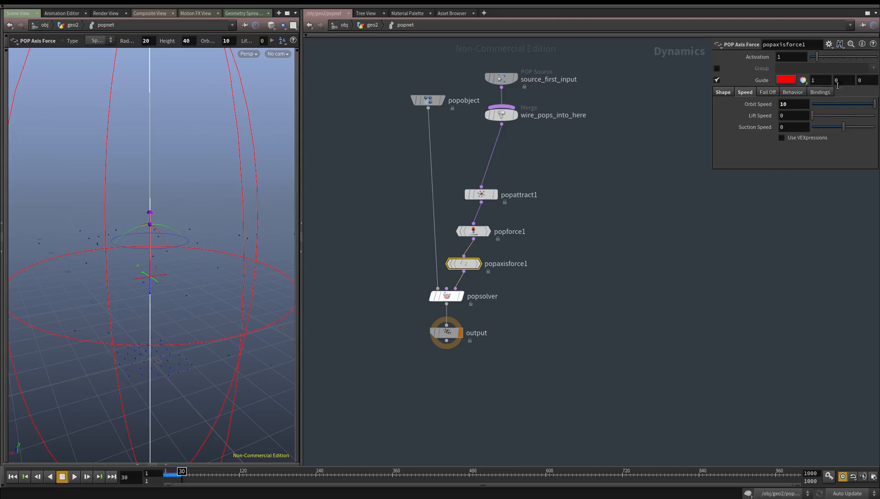
Set popaxisforce1's Orbit Speed to 1 and replay the simulation from the first frame
{"action": "left_click", "coordinate": [794, 105]}
{"action": "key", "text": "BackSpace"}
{"action": "left_click", "coordinate": [343, 371]}
{"action": "left_click", "coordinate": [11, 477]}
{"action": "left_click", "coordinate": [73, 478]}
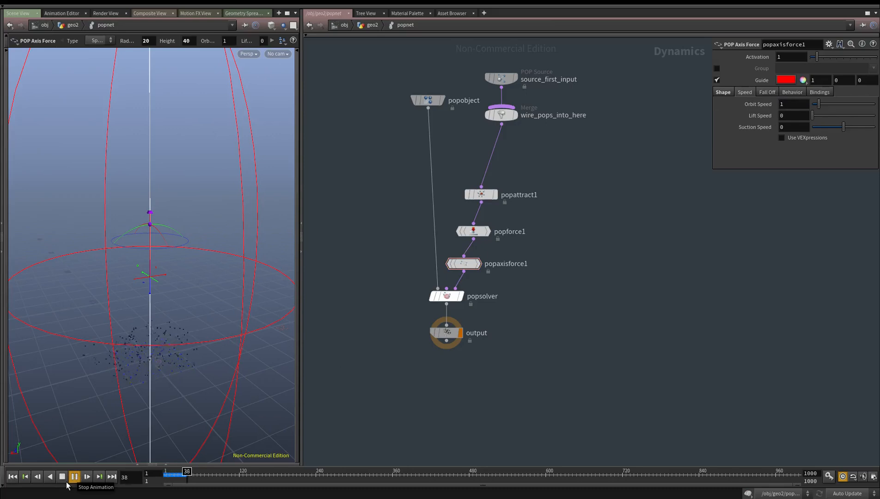
{"action": "key", "text": "Escape"}
{"action": "left_click_drag", "start_coordinate": [158, 365], "coordinate": [162, 280]}
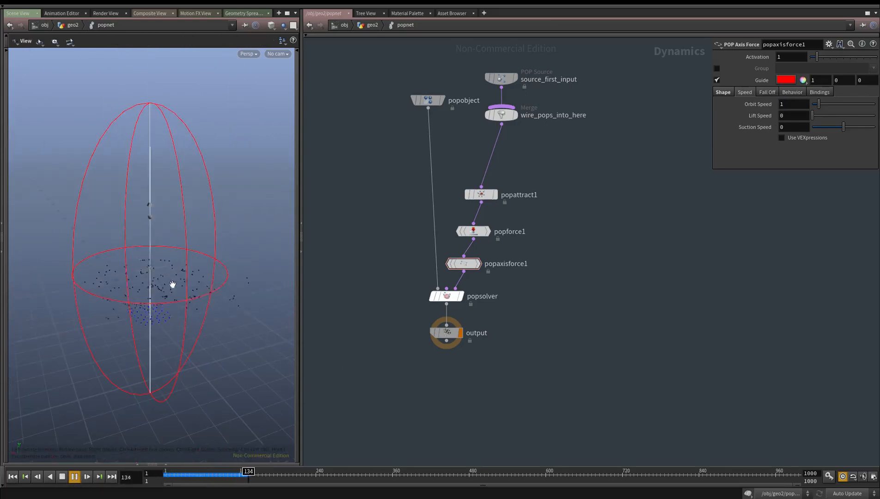
{"action": "key", "text": "Return"}
{"action": "left_click", "coordinate": [63, 478]}
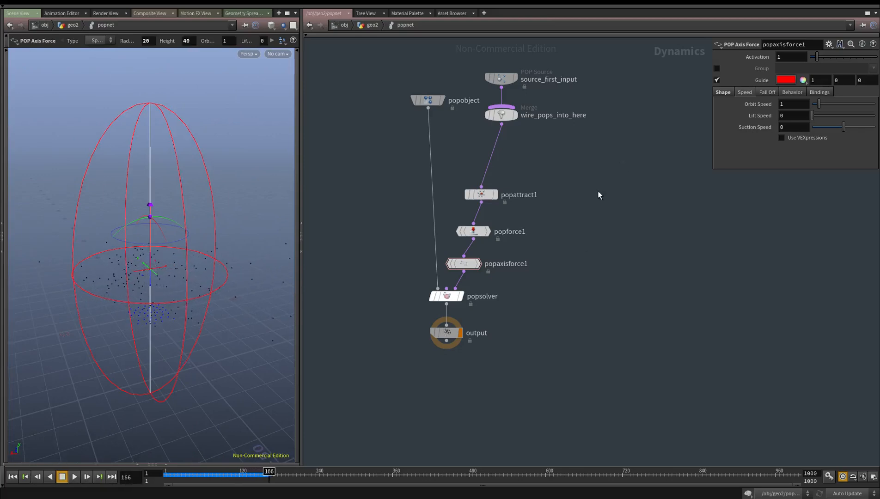
Enter 25 in popattract1's attraction settings and review popforce1's noise settings
{"action": "left_click", "coordinate": [481, 194]}
{"action": "type", "text": "25"}
{"action": "key", "text": "Return"}
{"action": "left_click", "coordinate": [481, 260]}
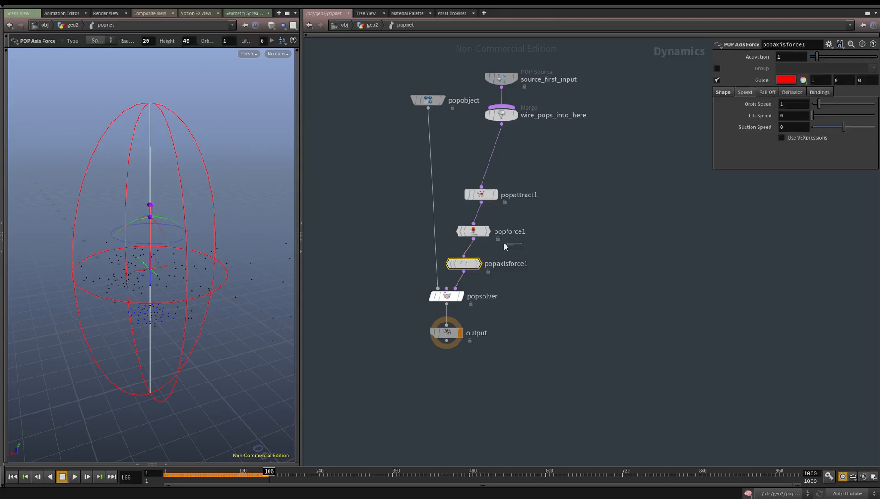
{"action": "left_click", "coordinate": [513, 234]}
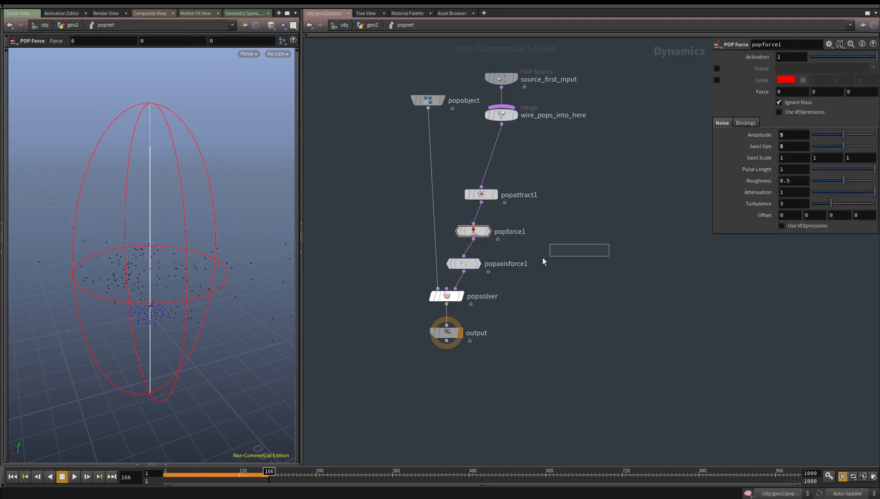
Set popaxisforce1's Orbit Speed to .5 and run the simulation from the first frame to frame 274
{"action": "left_click", "coordinate": [460, 267]}
{"action": "double_click", "coordinate": [794, 104]}
{"action": "type", "text": ".5"}
{"action": "key", "text": "Return"}
{"action": "left_click", "coordinate": [12, 476]}
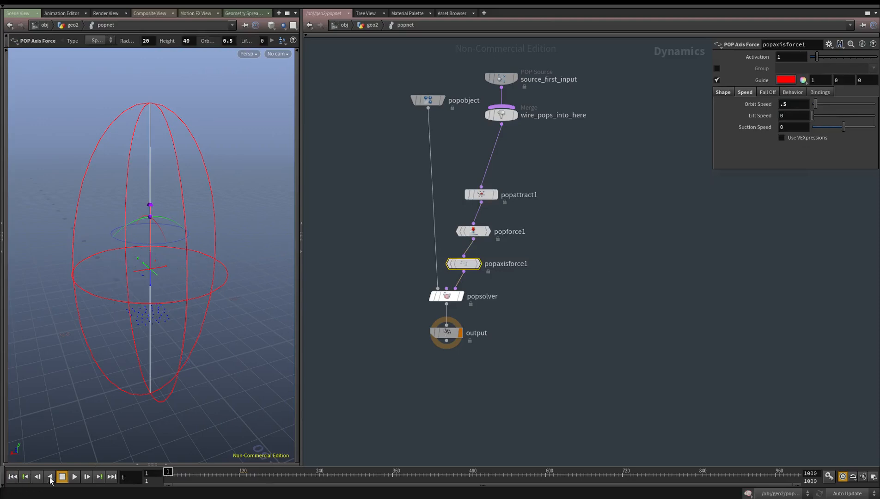
{"action": "left_click", "coordinate": [74, 478]}
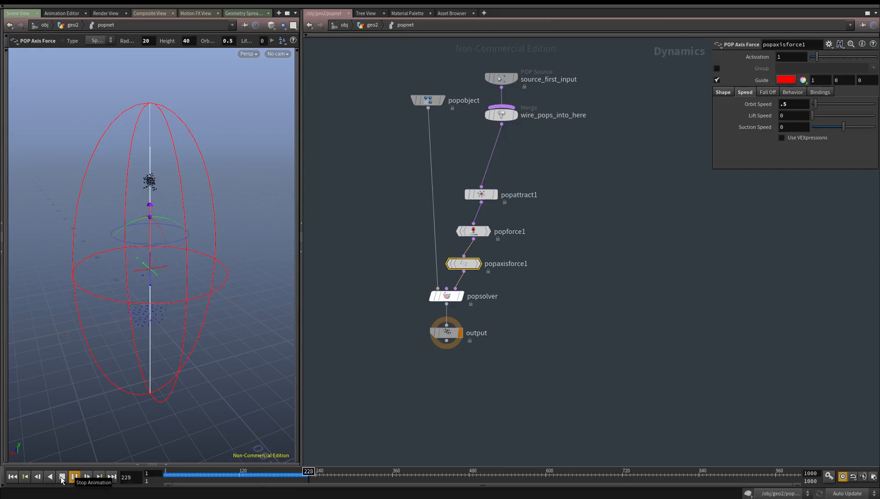
{"action": "left_click", "coordinate": [61, 478]}
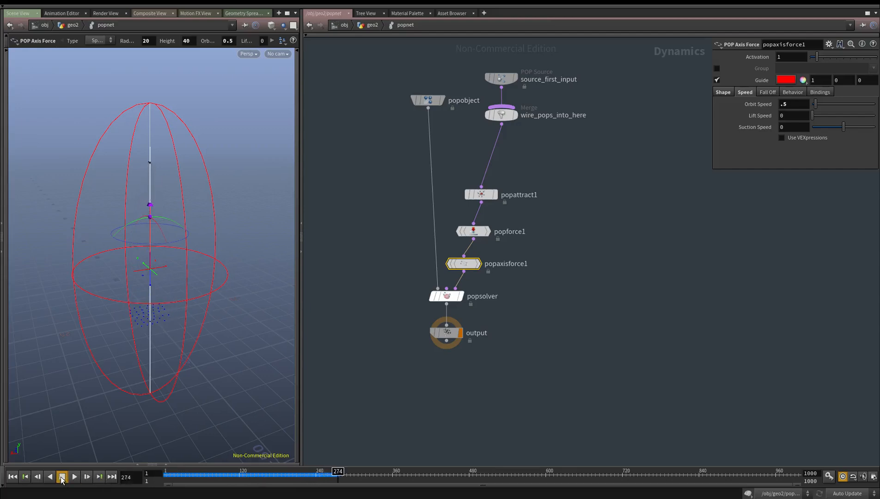
Return to the geo2 network and display the trail1 node
{"action": "key", "text": "u"}
{"action": "middle_click_drag", "start_coordinate": [504, 362], "coordinate": [496, 253]}
{"action": "scroll", "coordinate": [495, 254], "scroll_direction": "down", "scroll_amount": 3}
{"action": "scroll", "coordinate": [502, 292], "scroll_direction": "up", "scroll_amount": 3}
{"action": "left_click_drag", "start_coordinate": [499, 272], "coordinate": [381, 199]}
{"action": "left_click_drag", "start_coordinate": [504, 265], "coordinate": [370, 369]}
{"action": "middle_click_drag", "start_coordinate": [475, 359], "coordinate": [473, 329]}
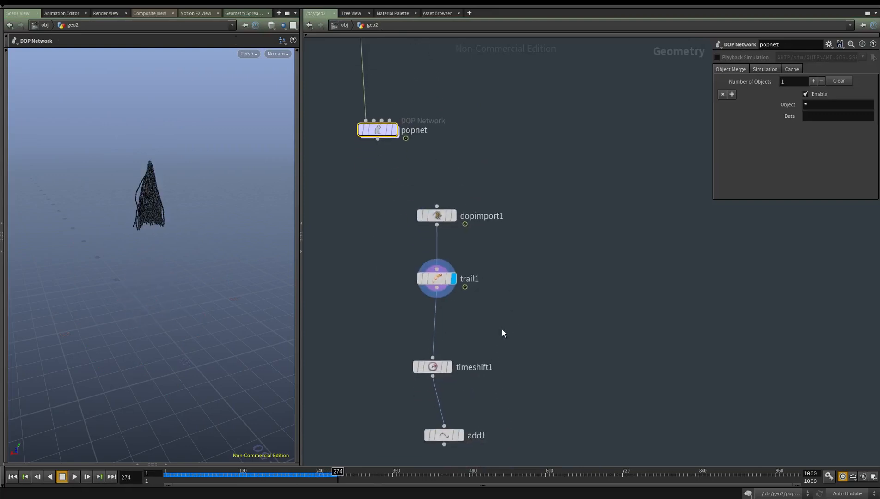
Set trail1's Trail Length to 274 and inspect the resulting trails from several angles
{"action": "left_click_drag", "start_coordinate": [536, 302], "coordinate": [306, 239]}
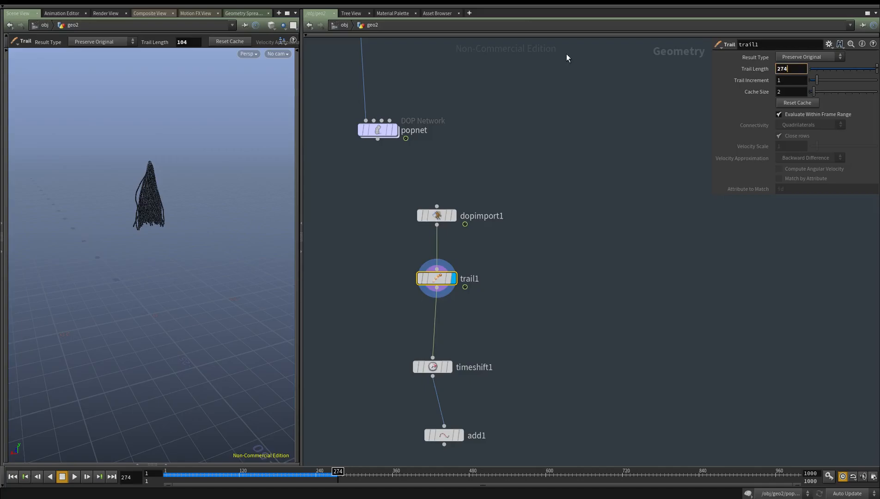
{"action": "key", "text": "Return"}
{"action": "left_click_drag", "start_coordinate": [148, 280], "coordinate": [143, 261], "text": "alt"}
{"action": "right_click_drag", "start_coordinate": [143, 261], "coordinate": [289, 262], "text": "alt"}
{"action": "left_click_drag", "start_coordinate": [289, 261], "coordinate": [176, 283], "text": "alt"}
{"action": "right_click_drag", "start_coordinate": [176, 283], "coordinate": [223, 291], "text": "alt"}
{"action": "left_click_drag", "start_coordinate": [224, 291], "coordinate": [278, 323]}
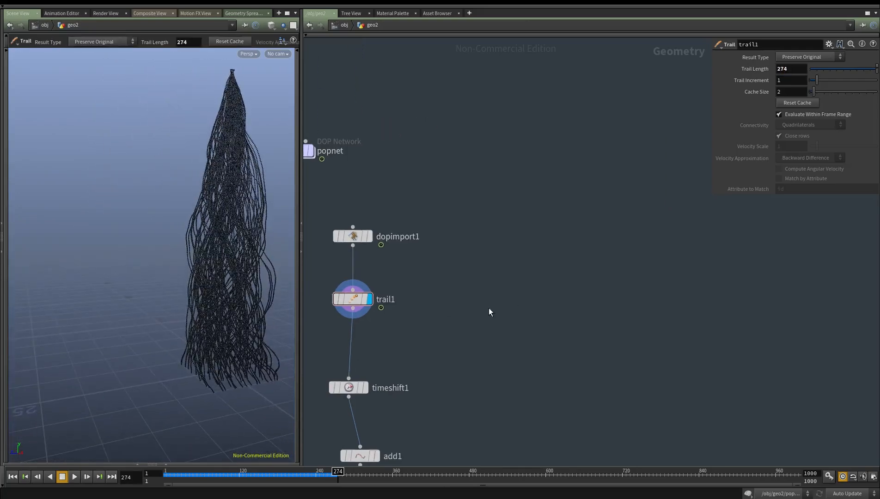
Turn off geo2's display at object level and enter the geo1 network
{"action": "key", "text": "u"}
{"action": "middle_click_drag", "start_coordinate": [485, 295], "coordinate": [461, 304]}
{"action": "left_click_drag", "start_coordinate": [463, 314], "coordinate": [355, 389]}
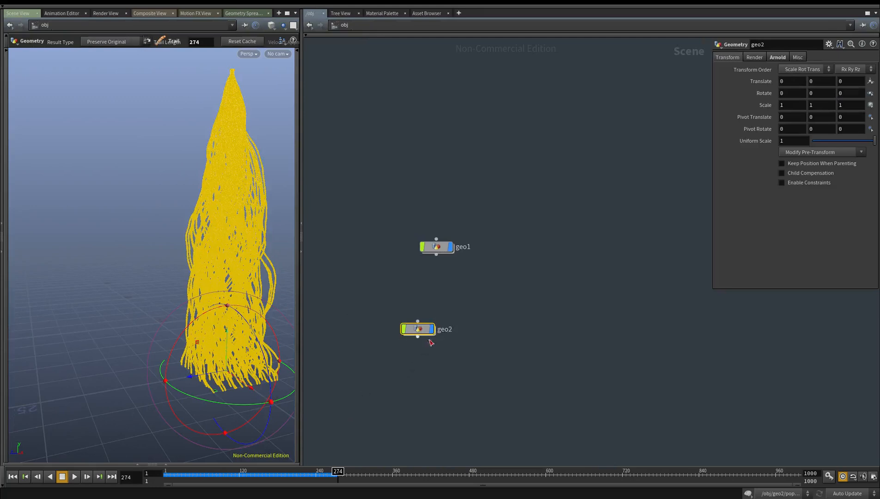
{"action": "left_click", "coordinate": [432, 330]}
{"action": "left_click_drag", "start_coordinate": [419, 331], "coordinate": [437, 356]}
{"action": "double_click", "coordinate": [437, 249]}
Remove the existing popnet2 node from the geo1 network
{"action": "scroll", "coordinate": [520, 354], "scroll_direction": "down", "scroll_amount": 3}
{"action": "middle_click_drag", "start_coordinate": [521, 354], "coordinate": [457, 283]}
{"action": "scroll", "coordinate": [472, 268], "scroll_direction": "up", "scroll_amount": 2}
{"action": "left_click_drag", "start_coordinate": [433, 369], "coordinate": [433, 405]}
{"action": "middle_click_drag", "start_coordinate": [393, 375], "coordinate": [424, 366]}
{"action": "left_click_drag", "start_coordinate": [422, 363], "coordinate": [224, 248]}
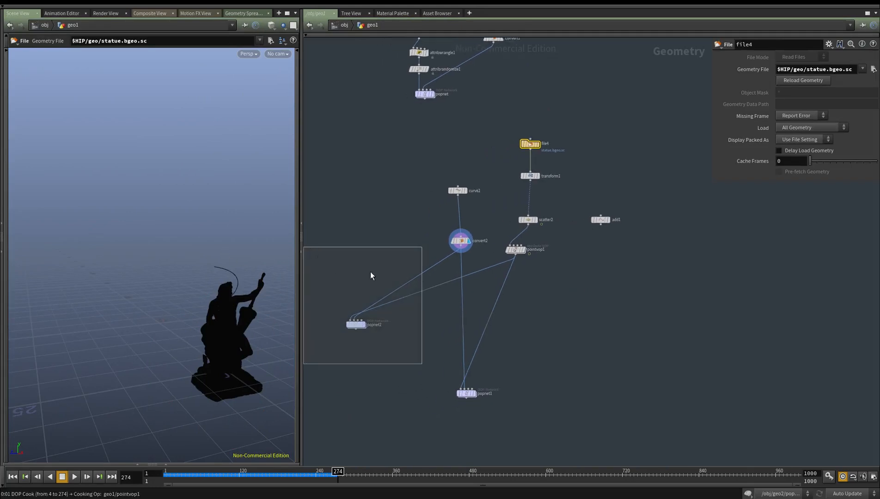
{"action": "key", "text": "ctrl+x"}
Move the add1 node farther away from the statue's node chain in geo1
{"action": "middle_click_drag", "start_coordinate": [463, 253], "coordinate": [390, 276]}
{"action": "scroll", "coordinate": [390, 276], "scroll_direction": "up", "scroll_amount": 1}
{"action": "left_click_drag", "start_coordinate": [403, 282], "coordinate": [353, 215]}
{"action": "left_click_drag", "start_coordinate": [175, 278], "coordinate": [224, 288], "text": "alt"}
{"action": "middle_click_drag", "start_coordinate": [521, 301], "coordinate": [453, 320]}
{"action": "left_click_drag", "start_coordinate": [386, 291], "coordinate": [399, 320]}
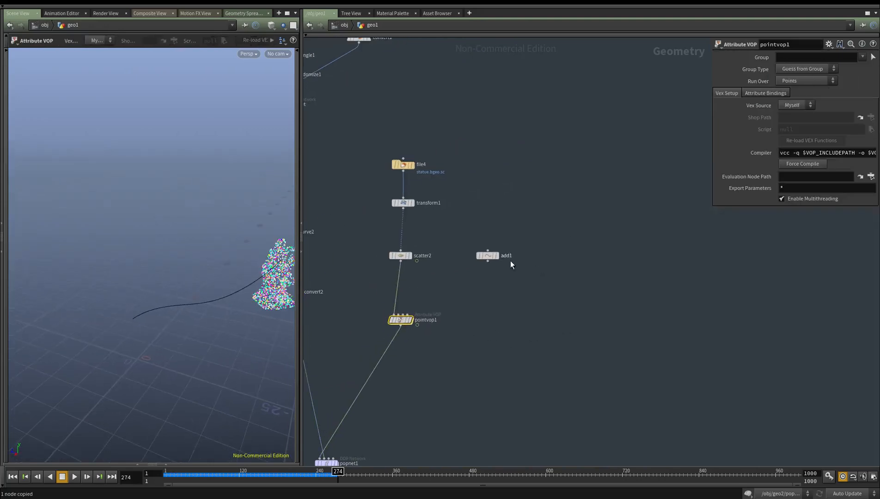
{"action": "left_click", "coordinate": [576, 249]}
{"action": "left_click_drag", "start_coordinate": [641, 256], "coordinate": [664, 254]}
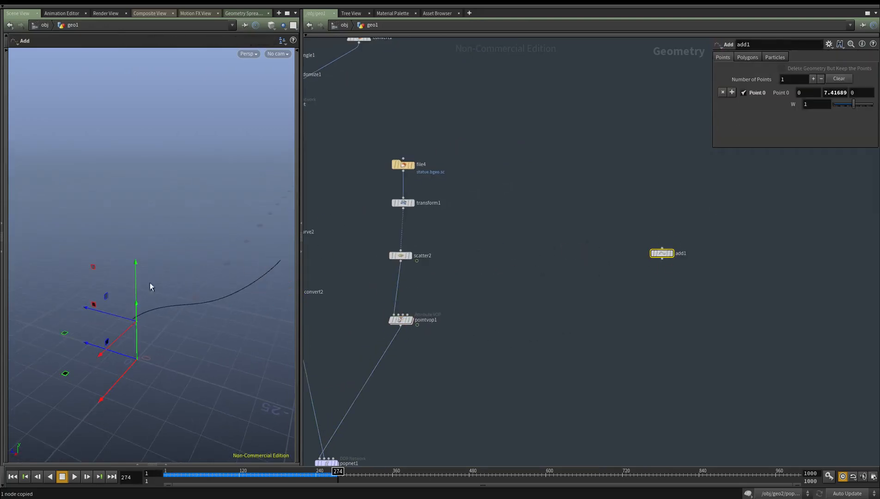
{"action": "left_click_drag", "start_coordinate": [132, 315], "coordinate": [98, 318], "text": "alt"}
{"action": "middle_click_drag", "start_coordinate": [527, 234], "coordinate": [511, 239]}
Add a Scatter node beside the statue's chain, feed it from transform1, and display it
{"action": "key", "text": "Tab"}
{"action": "type", "text": "scatter"}
{"action": "key", "text": "Return"}
{"action": "left_click", "coordinate": [506, 246]}
{"action": "left_click_drag", "start_coordinate": [503, 239], "coordinate": [464, 221]}
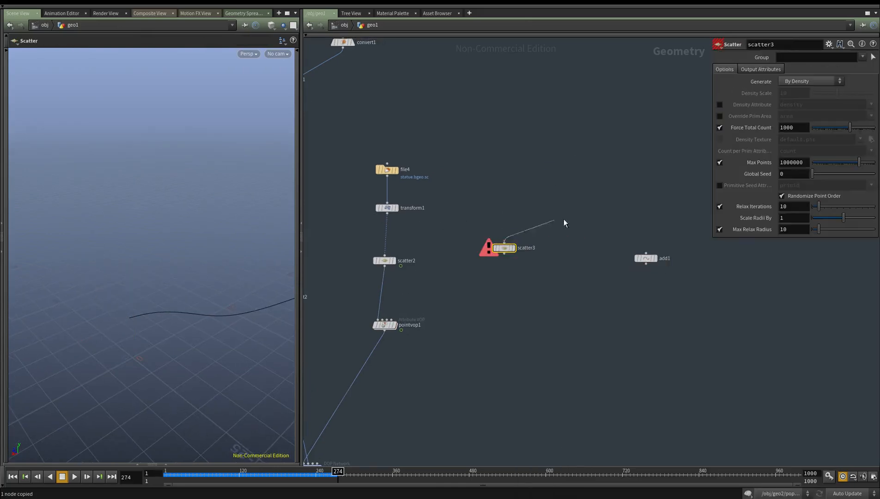
{"action": "left_click_drag", "start_coordinate": [401, 214], "coordinate": [397, 214]}
{"action": "left_click", "coordinate": [513, 248]}
{"action": "middle_click_drag", "start_coordinate": [521, 270], "coordinate": [513, 295]}
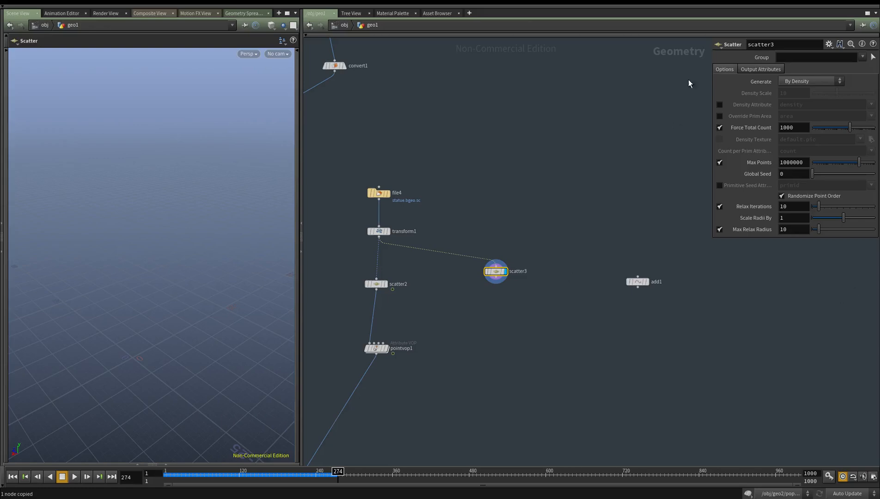
{"action": "key", "text": "Return"}
{"action": "middle_click_drag", "start_coordinate": [585, 286], "coordinate": [571, 258]}
Add a POP Network below scatter3, connect scatter3 to its first input, and display it
{"action": "left_click", "coordinate": [509, 318]}
{"action": "key", "text": "Tab"}
{"action": "type", "text": "popn"}
{"action": "key", "text": "Return"}
{"action": "left_click", "coordinate": [509, 318]}
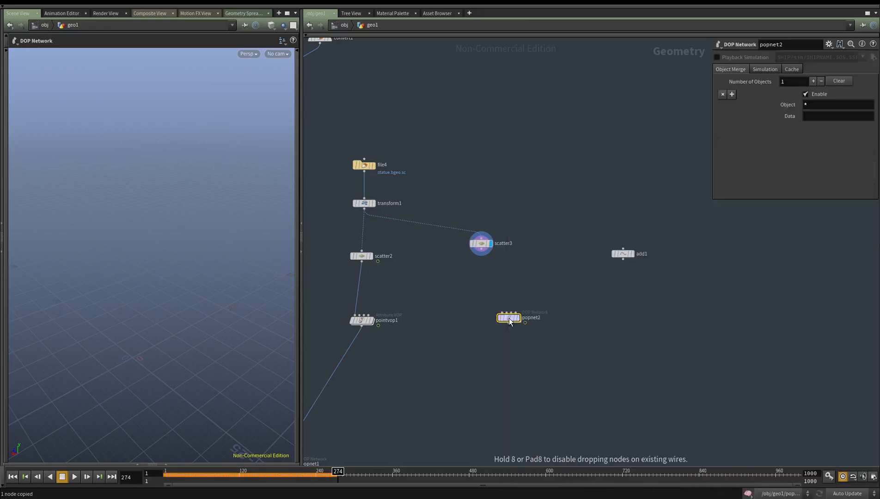
{"action": "left_click_drag", "start_coordinate": [503, 313], "coordinate": [482, 252]}
{"action": "left_click_drag", "start_coordinate": [510, 321], "coordinate": [490, 372]}
{"action": "scroll", "coordinate": [399, 172], "scroll_direction": "up", "scroll_amount": 3}
{"action": "middle_click_drag", "start_coordinate": [414, 172], "coordinate": [429, 169]}
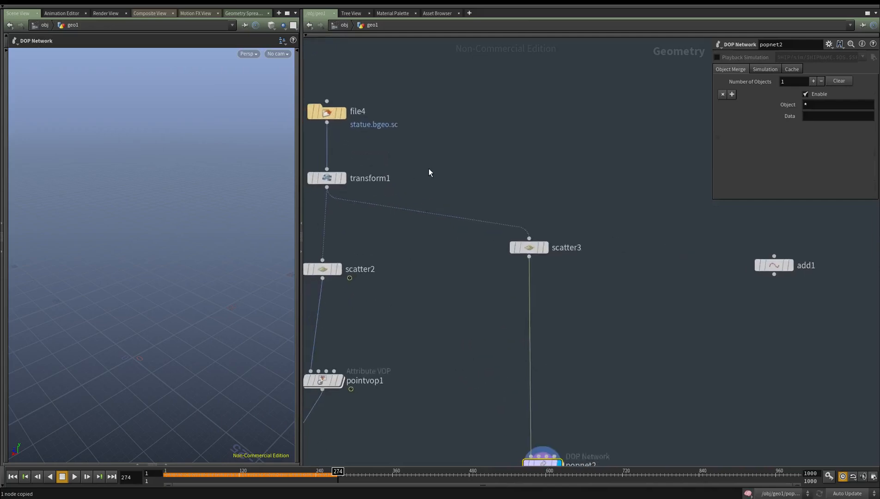
Insert a Facet node between transform1 and scatter3, enable Post-Compute Normals, and display it
{"action": "key", "text": "Tab"}
{"action": "type", "text": "fac"}
{"action": "left_click", "coordinate": [502, 139]}
{"action": "left_click", "coordinate": [407, 207]}
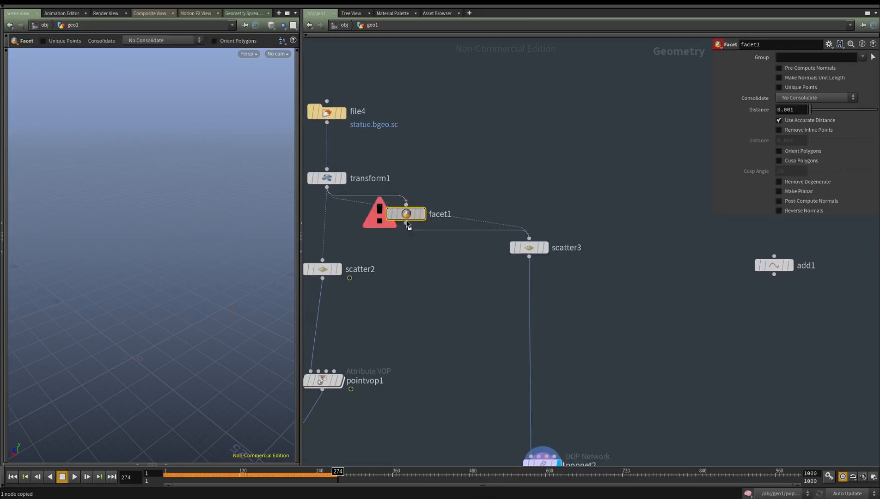
{"action": "left_click_drag", "start_coordinate": [397, 283], "coordinate": [396, 284]}
{"action": "left_click_drag", "start_coordinate": [403, 218], "coordinate": [398, 217]}
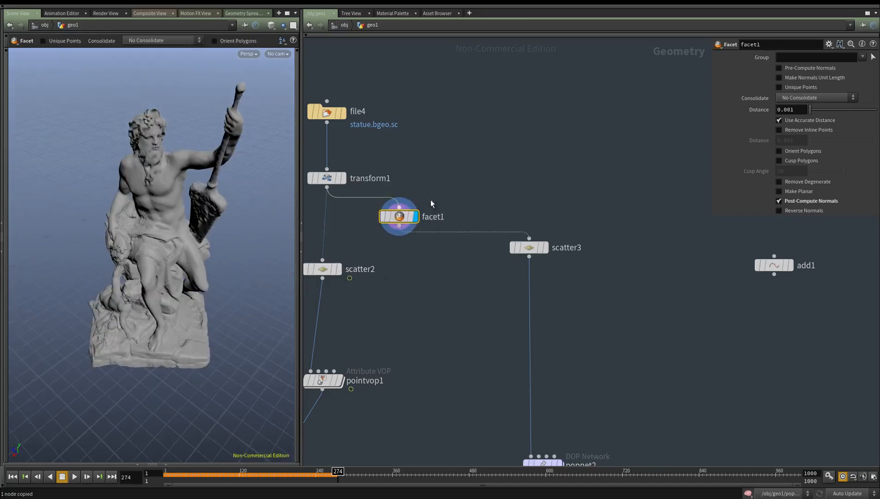
Reveal the viewport's display options and toggle the point normals display to check the statue
{"action": "left_click", "coordinate": [295, 185]}
{"action": "left_click", "coordinate": [294, 187]}
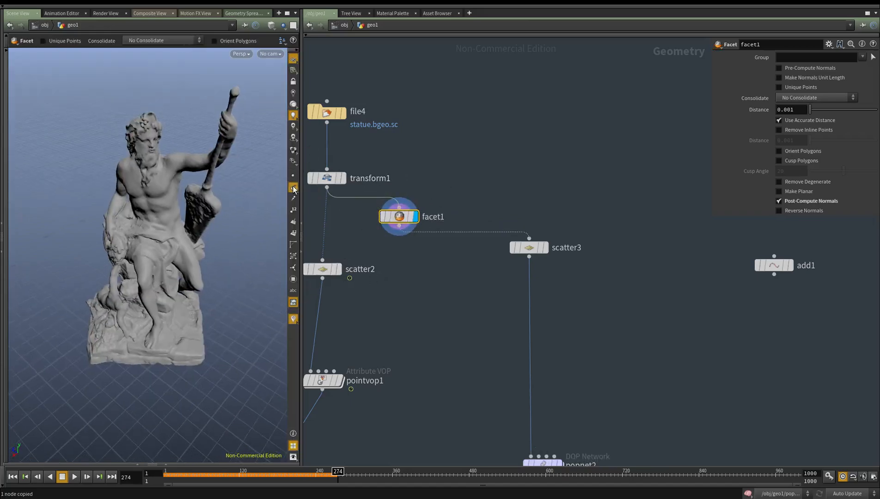
{"action": "right_click", "coordinate": [295, 188]}
{"action": "key", "text": "Escape"}
{"action": "left_click", "coordinate": [294, 187]}
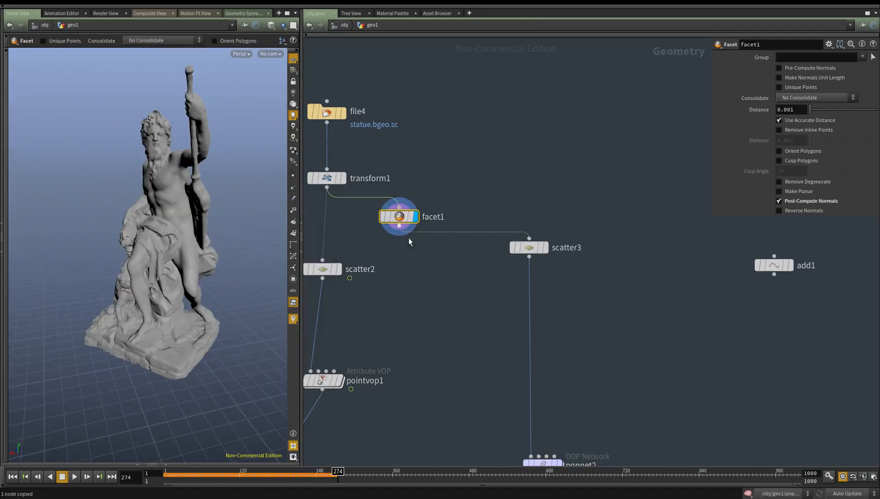
Insert an Attribute Wrangle between facet1 and scatter3, and show the statue with its wireframe over the shading
{"action": "key", "text": "Tab"}
{"action": "type", "text": "wra"}
{"action": "left_click", "coordinate": [566, 137]}
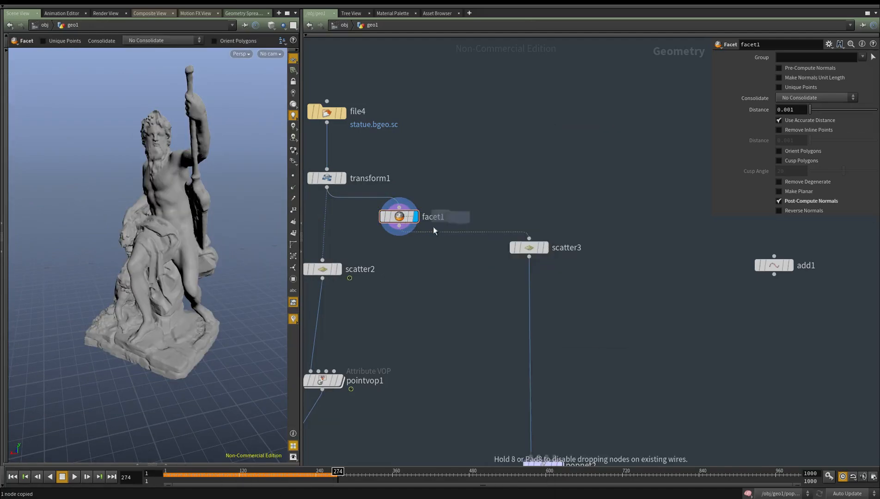
{"action": "left_click", "coordinate": [446, 238]}
{"action": "key", "text": "shift+w"}
{"action": "right_click_drag", "start_coordinate": [128, 231], "coordinate": [175, 216], "text": "alt"}
{"action": "mouse_move", "coordinate": [174, 216]}
{"action": "middle_mouse_down", "text": "alt"}
{"action": "mouse_move", "coordinate": [153, 259]}
{"action": "mouse_move", "coordinate": [130, 429]}
{"action": "middle_mouse_up", "text": "alt"}
{"action": "left_click_drag", "start_coordinate": [130, 428], "coordinate": [140, 336], "text": "alt"}
{"action": "right_click_drag", "start_coordinate": [140, 336], "coordinate": [103, 238], "text": "alt"}
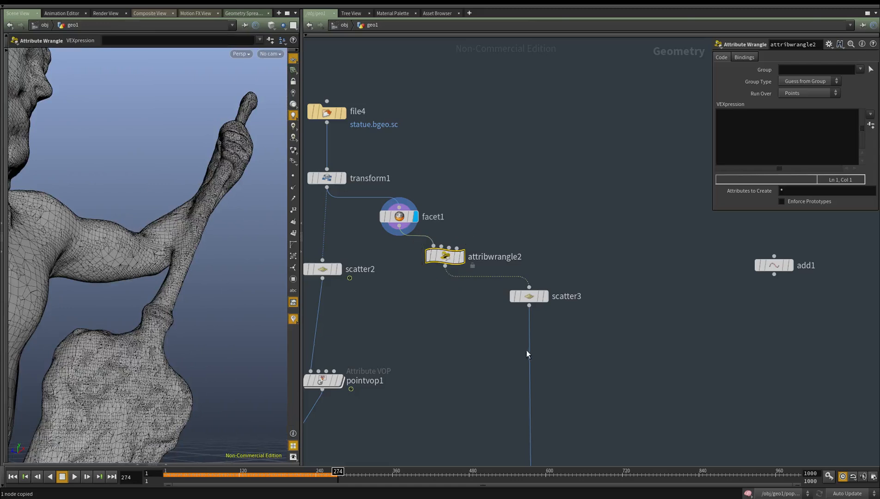
Enter the VEXpression v@v = v@N; in attribwrangle2, then display the node with point trails shown
{"action": "left_click", "coordinate": [754, 137]}
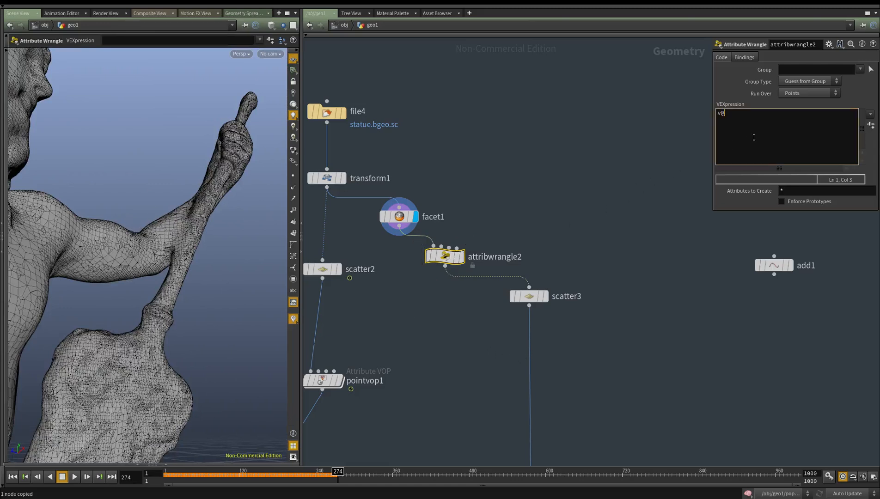
{"action": "type", "text": "v@n"}
{"action": "key", "text": "BackSpace"}
{"action": "type", "text": "= v@N"}
{"action": "left_click", "coordinate": [485, 347]}
{"action": "left_click", "coordinate": [461, 257]}
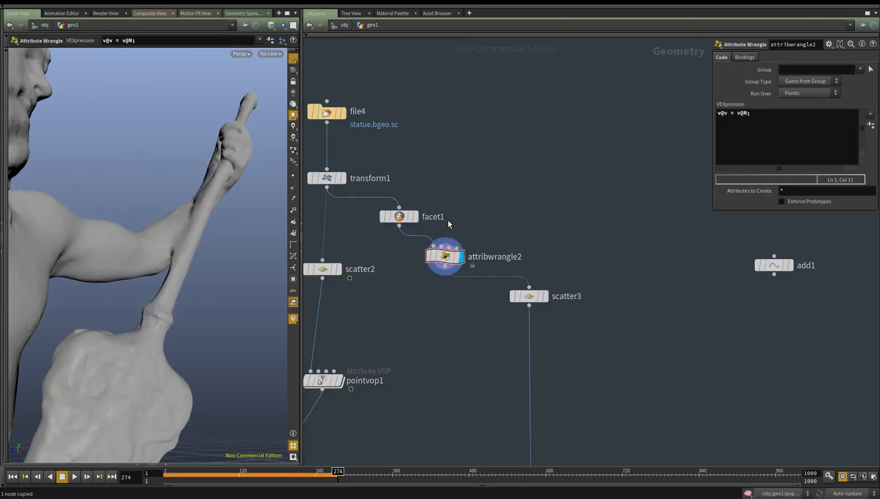
{"action": "middle_click_drag", "start_coordinate": [448, 221], "coordinate": [458, 179]}
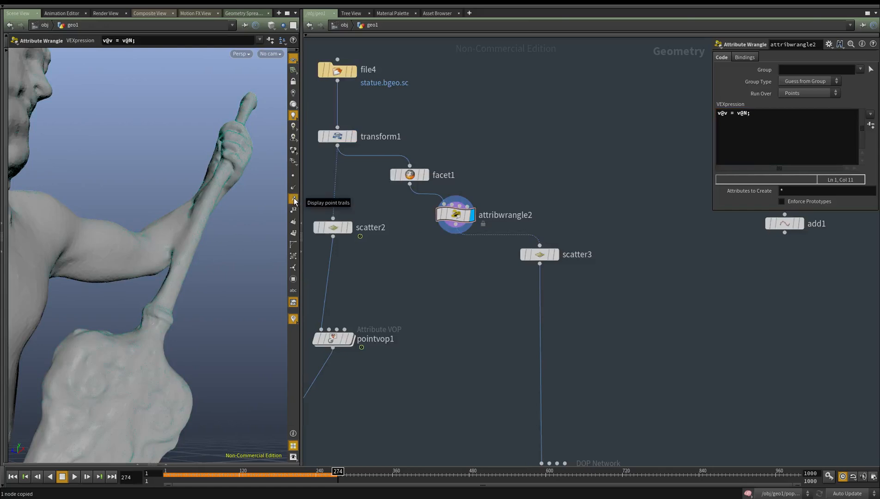
Display popnet2 and, inside it, insert a POP Attract node between wire_pops_into_here and popsolver
{"action": "middle_click_drag", "start_coordinate": [719, 393], "coordinate": [665, 293]}
{"action": "left_click_drag", "start_coordinate": [596, 231], "coordinate": [496, 120]}
{"action": "left_click_drag", "start_coordinate": [557, 268], "coordinate": [511, 379]}
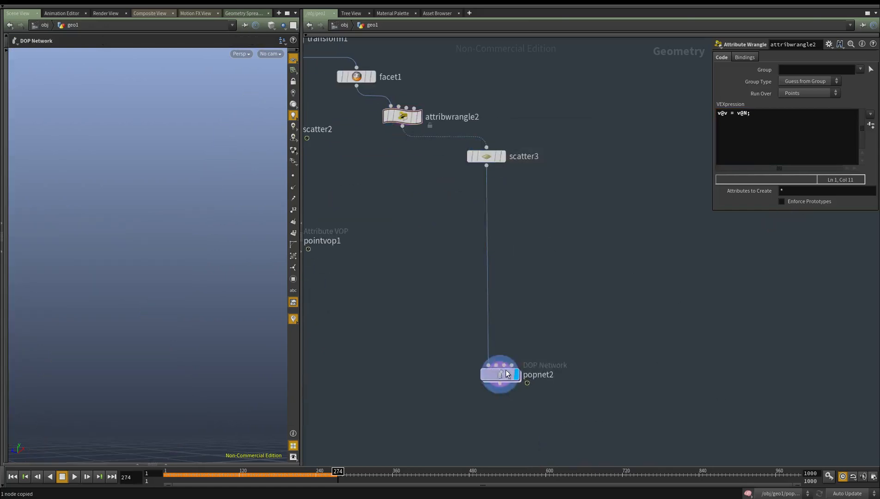
{"action": "double_click", "coordinate": [502, 375]}
{"action": "middle_click_drag", "start_coordinate": [574, 347], "coordinate": [496, 323]}
{"action": "scroll", "coordinate": [574, 301], "scroll_direction": "down", "scroll_amount": 1}
{"action": "left_click_drag", "start_coordinate": [577, 317], "coordinate": [524, 346]}
{"action": "left_click", "coordinate": [543, 315]}
{"action": "key", "text": "Tab"}
{"action": "type", "text": "attr"}
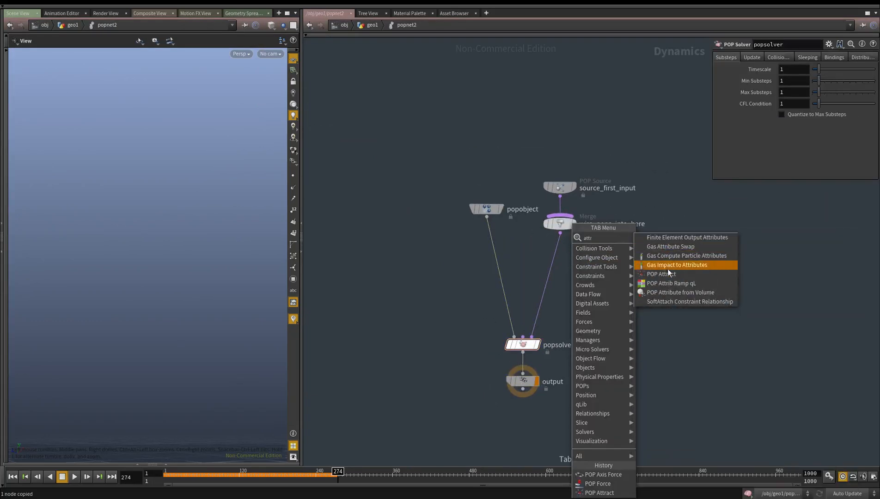
{"action": "left_click", "coordinate": [665, 275]}
{"action": "left_click", "coordinate": [551, 275]}
Set the goal position of popattract1 in popnet2 to 0, 7.41689, 0
{"action": "key", "text": "u"}
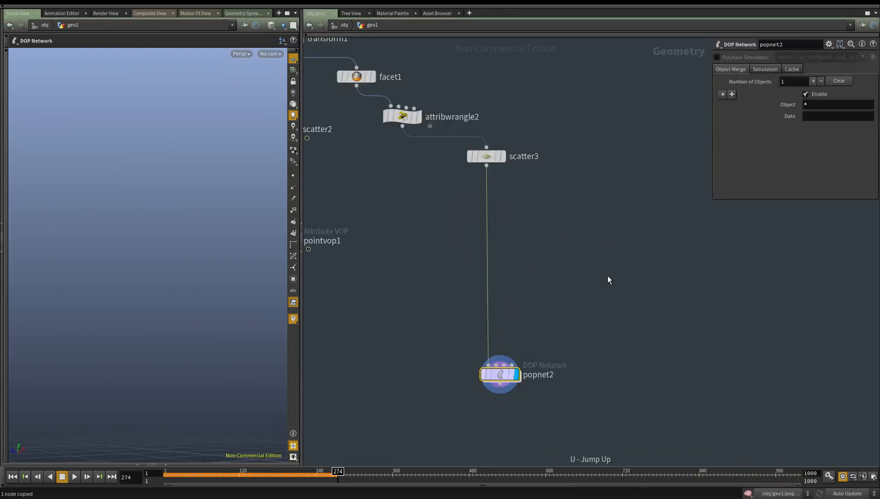
{"action": "left_click_drag", "start_coordinate": [622, 298], "coordinate": [790, 145]}
{"action": "double_click", "coordinate": [833, 95]}
{"action": "middle_click_drag", "start_coordinate": [622, 347], "coordinate": [624, 230]}
{"action": "double_click", "coordinate": [468, 345]}
{"action": "left_click_drag", "start_coordinate": [567, 318], "coordinate": [459, 262]}
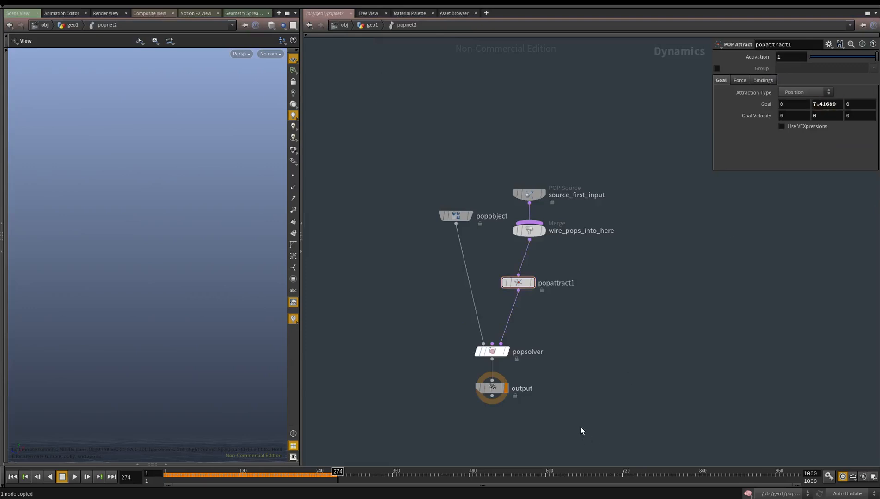
Return to the first frame and change the emission type of source_first_input
{"action": "left_click", "coordinate": [25, 477]}
{"action": "left_click_drag", "start_coordinate": [627, 162], "coordinate": [434, 219]}
{"action": "left_click_drag", "start_coordinate": [580, 151], "coordinate": [517, 203]}
{"action": "left_click", "coordinate": [808, 82]}
{"action": "left_click", "coordinate": [801, 90]}
Set the source's Impulse Activation to $F<5 and its Life Expectancy to 1000
{"action": "left_click", "coordinate": [741, 69]}
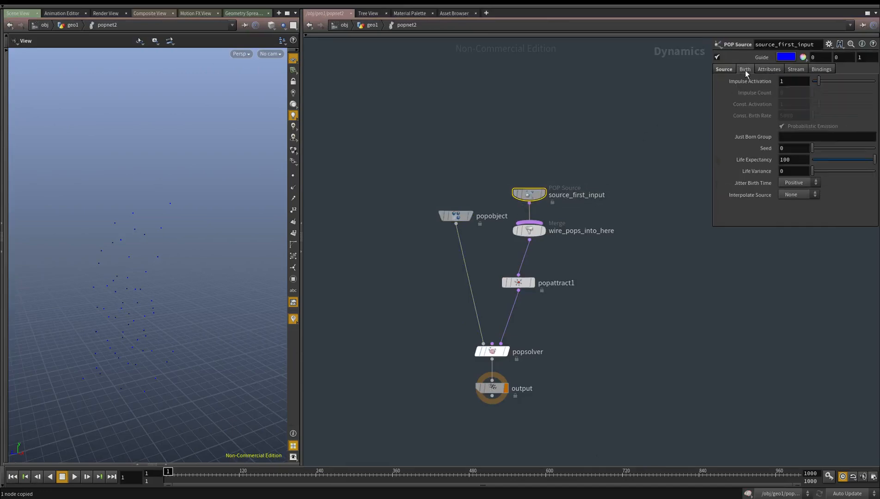
{"action": "key", "text": "BackSpace"}
{"action": "type", "text": "$F<5"}
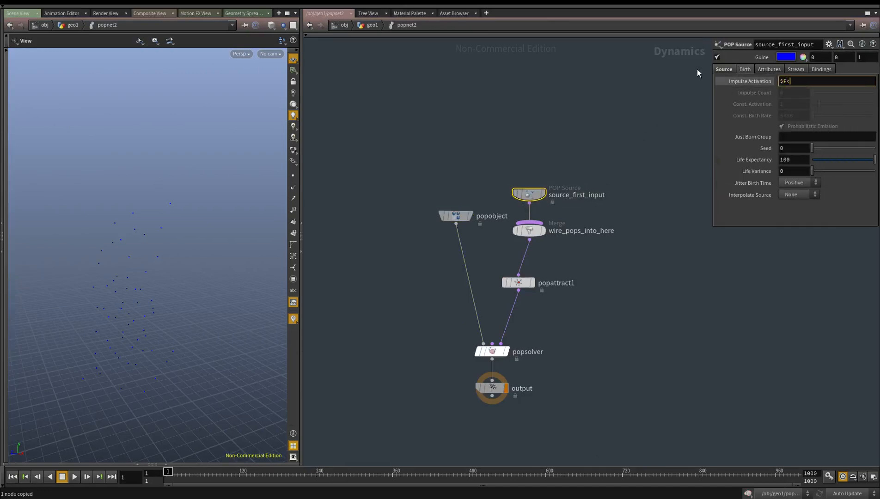
{"action": "key", "text": "Return"}
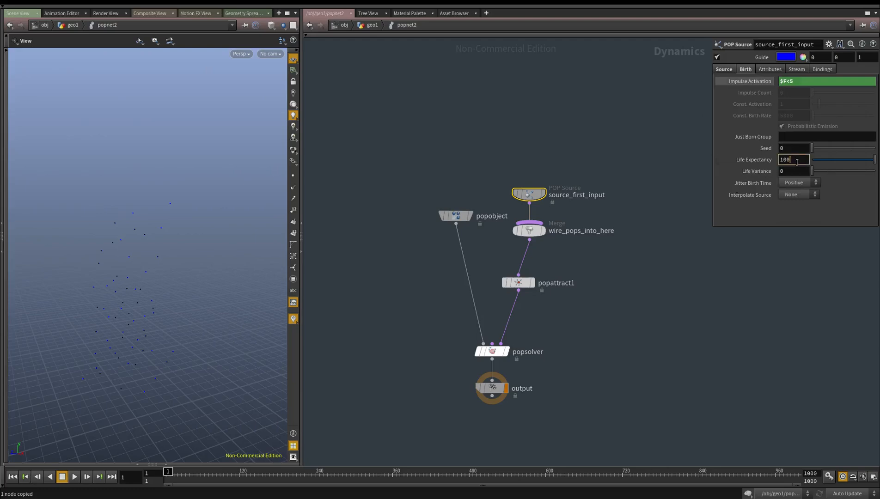
Play the simulation and examine the particle motion from several angles
{"action": "scroll", "coordinate": [669, 318], "scroll_direction": "down", "scroll_amount": 4}
{"action": "left_click_drag", "start_coordinate": [625, 353], "coordinate": [498, 319]}
{"action": "left_click", "coordinate": [77, 479]}
{"action": "left_click_drag", "start_coordinate": [157, 329], "coordinate": [208, 289]}
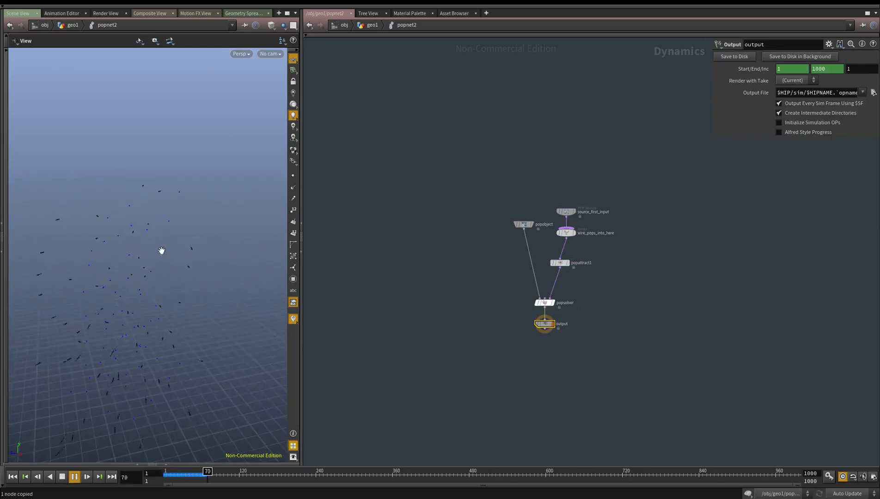
{"action": "left_click_drag", "start_coordinate": [193, 247], "coordinate": [199, 324]}
{"action": "left_click_drag", "start_coordinate": [145, 313], "coordinate": [152, 282]}
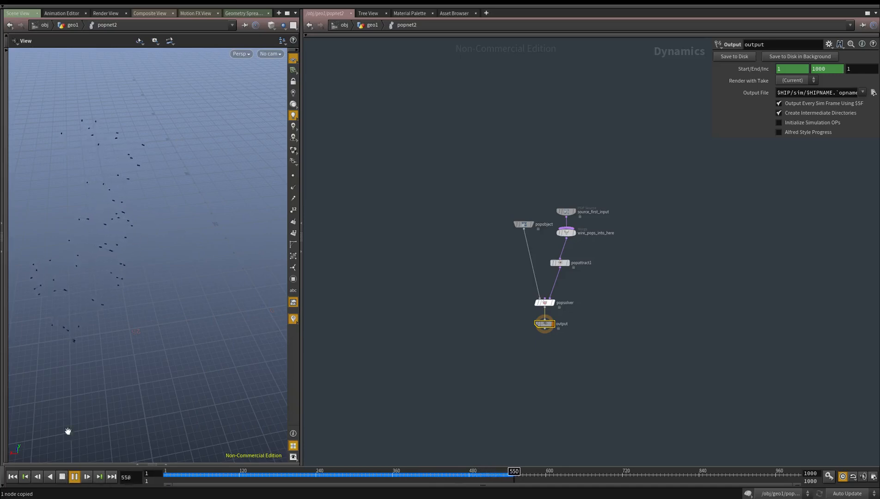
Go up to the object level, open geo2, and copy its dopimport1, trail1, timeshift1 and Add nodes
{"action": "middle_click_drag", "start_coordinate": [618, 372], "coordinate": [602, 333]}
{"action": "key", "text": "u"}
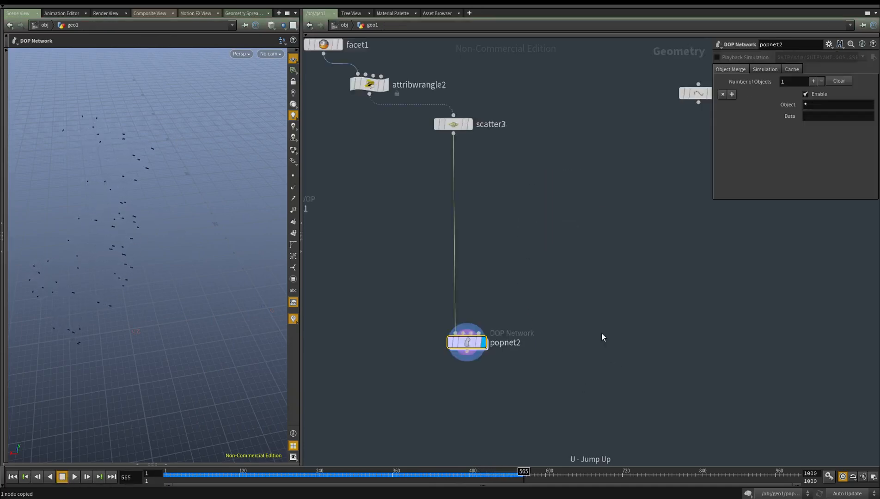
{"action": "middle_click_drag", "start_coordinate": [504, 318], "coordinate": [505, 299]}
{"action": "key", "text": "u"}
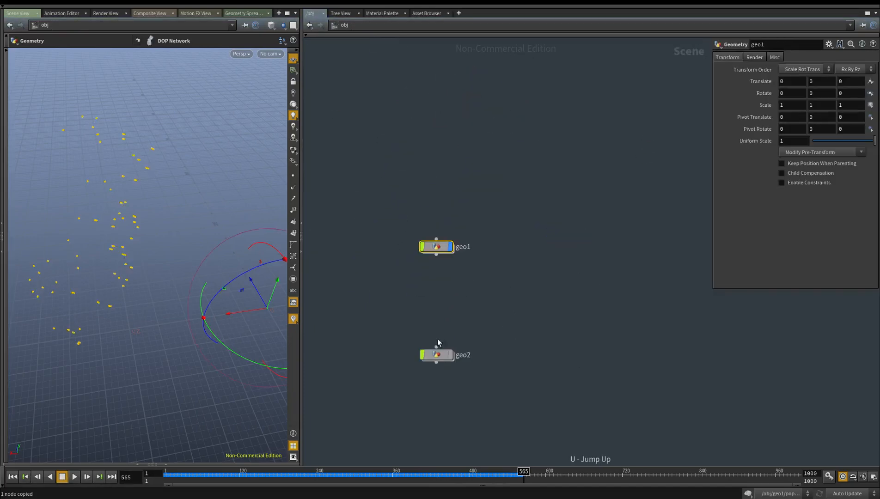
{"action": "double_click", "coordinate": [442, 356]}
{"action": "left_click_drag", "start_coordinate": [564, 335], "coordinate": [473, 112]}
{"action": "key", "text": "ctrl+c"}
{"action": "middle_click_drag", "start_coordinate": [579, 225], "coordinate": [556, 291]}
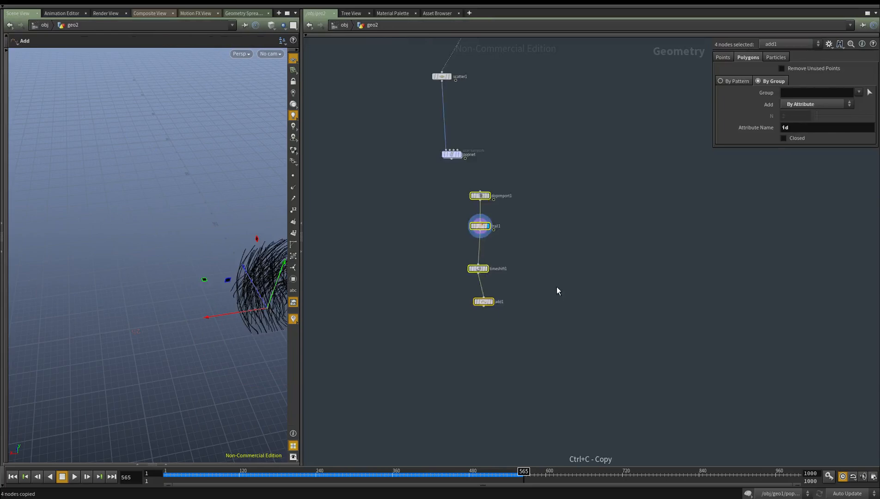
Paste the four copied nodes into geo1 below popnet2
{"action": "key", "text": "u"}
{"action": "double_click", "coordinate": [421, 260]}
{"action": "middle_click_drag", "start_coordinate": [565, 324], "coordinate": [515, 273]}
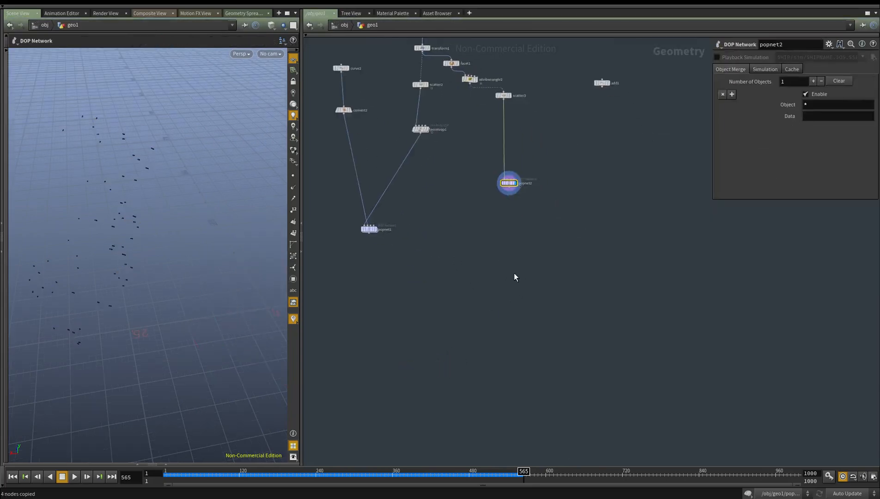
{"action": "key", "text": "ctrl+v"}
{"action": "scroll", "coordinate": [548, 222], "scroll_direction": "up", "scroll_amount": 4}
Point dopimport1's DOP Network to /obj/geo1/popnet2, display the node, and scrub the timeline to frame 285
{"action": "left_click_drag", "start_coordinate": [550, 212], "coordinate": [470, 246]}
{"action": "left_click_drag", "start_coordinate": [464, 146], "coordinate": [816, 58]}
{"action": "middle_click_drag", "start_coordinate": [638, 190], "coordinate": [635, 162]}
{"action": "left_click", "coordinate": [483, 215]}
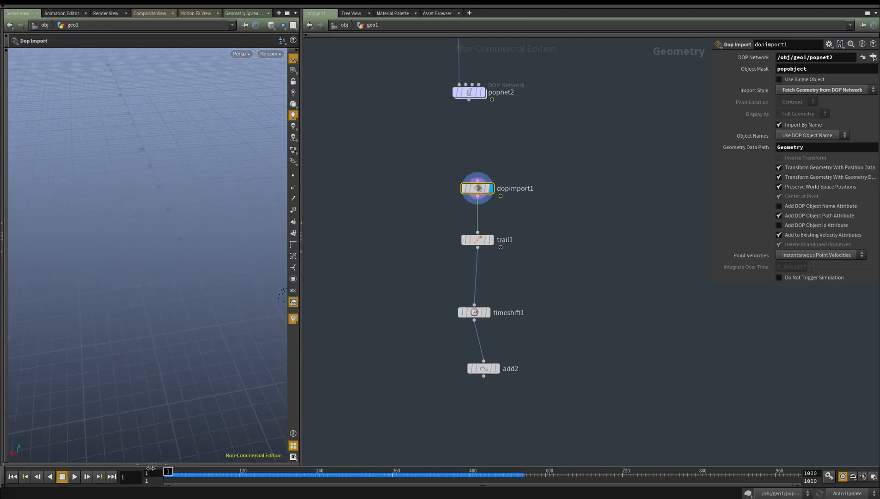
{"action": "left_click_drag", "start_coordinate": [220, 471], "coordinate": [344, 472]}
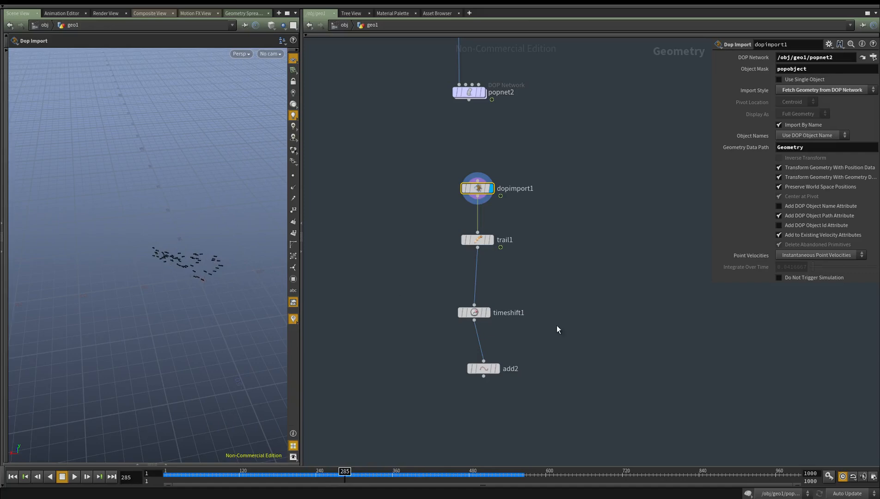
Display trail1, move to frame 263, and set its Trail Length to 263
{"action": "middle_click_drag", "start_coordinate": [556, 327], "coordinate": [542, 308]}
{"action": "left_click", "coordinate": [478, 222]}
{"action": "scroll", "coordinate": [106, 247], "scroll_direction": "down", "scroll_amount": 4}
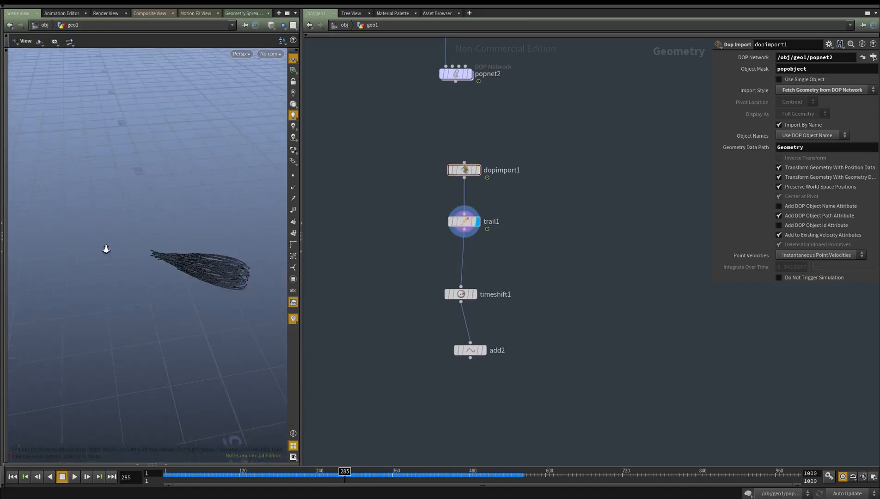
{"action": "middle_click_drag", "start_coordinate": [106, 248], "coordinate": [74, 249], "text": "alt"}
{"action": "left_click_drag", "start_coordinate": [363, 477], "coordinate": [340, 478]}
{"action": "left_click_drag", "start_coordinate": [265, 420], "coordinate": [129, 261], "text": "alt"}
{"action": "left_click", "coordinate": [464, 221]}
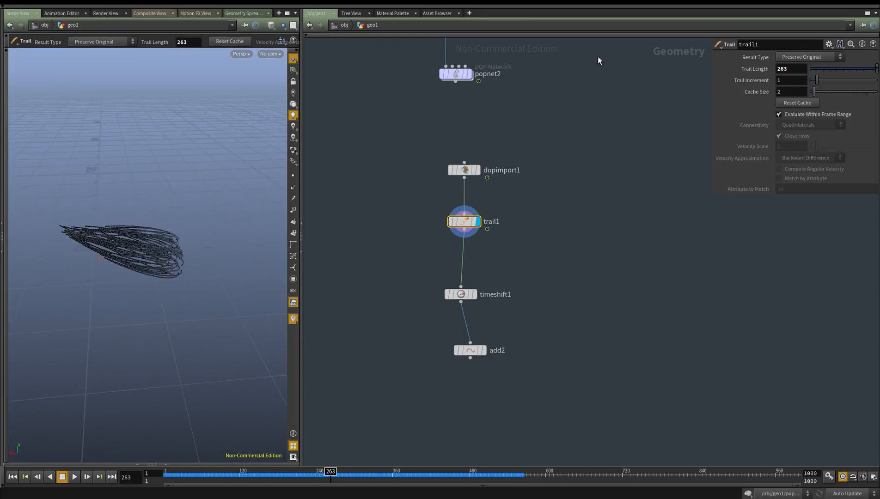
Display timeshift1 and set its Frame to 263
{"action": "left_click", "coordinate": [468, 294]}
{"action": "middle_click_drag", "start_coordinate": [541, 319], "coordinate": [544, 300]}
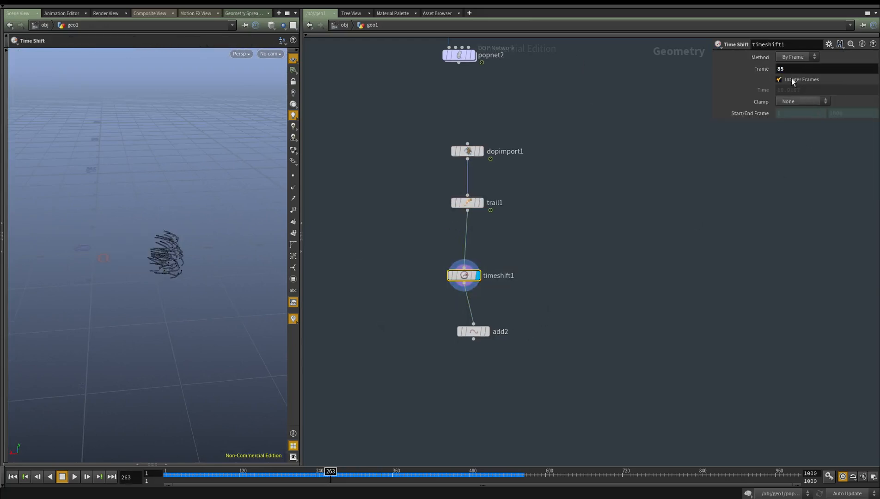
{"action": "type", "text": "263"}
{"action": "key", "text": "Return"}
Display add2 and check the curves built from the particle trails
{"action": "left_click_drag", "start_coordinate": [612, 353], "coordinate": [483, 331]}
{"action": "middle_click_drag", "start_coordinate": [541, 303], "coordinate": [546, 289]}
{"action": "left_click", "coordinate": [584, 276]}
{"action": "left_click_drag", "start_coordinate": [576, 295], "coordinate": [349, 354]}
{"action": "right_click_drag", "start_coordinate": [152, 233], "coordinate": [182, 246], "text": "alt"}
{"action": "left_click_drag", "start_coordinate": [182, 247], "coordinate": [191, 324]}
{"action": "middle_click_drag", "start_coordinate": [190, 324], "coordinate": [176, 289]}
Template attribwrangle2 so the statue is drawn together with the trail curves
{"action": "scroll", "coordinate": [621, 232], "scroll_direction": "down", "scroll_amount": 2}
{"action": "middle_click_drag", "start_coordinate": [609, 180], "coordinate": [595, 491]}
{"action": "middle_click_drag", "start_coordinate": [444, 222], "coordinate": [477, 265]}
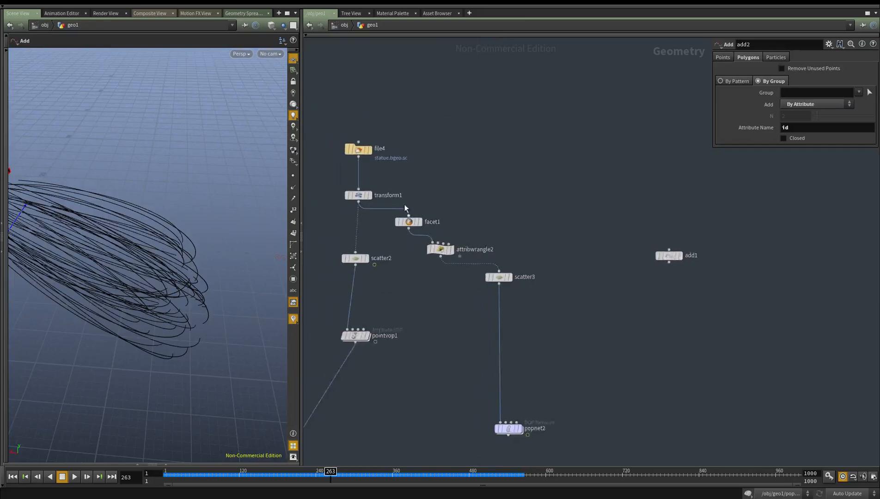
{"action": "scroll", "coordinate": [420, 220], "scroll_direction": "up", "scroll_amount": 6}
{"action": "left_click", "coordinate": [483, 282]}
Examine how the curves leave and circle the statue from close up and several angles
{"action": "left_click_drag", "start_coordinate": [195, 248], "coordinate": [216, 81]}
{"action": "right_click_drag", "start_coordinate": [216, 80], "coordinate": [190, 158]}
{"action": "left_click_drag", "start_coordinate": [189, 157], "coordinate": [197, 238]}
{"action": "middle_click_drag", "start_coordinate": [197, 238], "coordinate": [228, 195]}
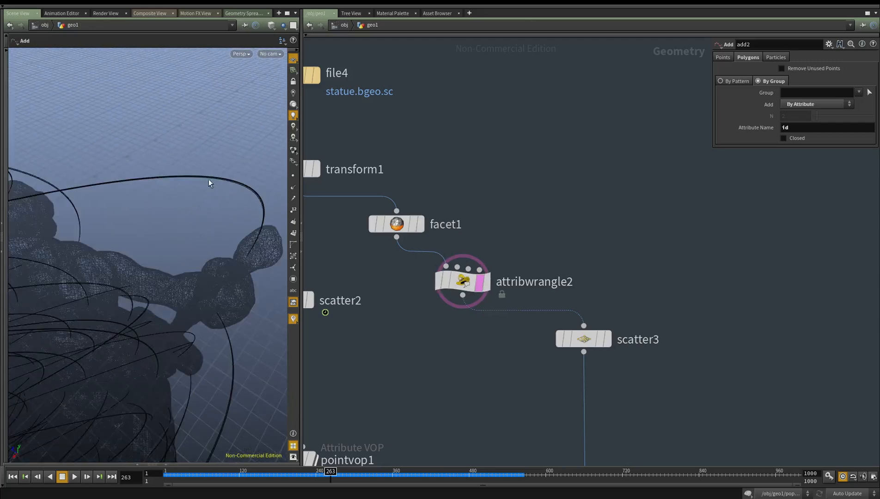
{"action": "left_click_drag", "start_coordinate": [154, 236], "coordinate": [200, 355]}
{"action": "middle_click_drag", "start_coordinate": [200, 356], "coordinate": [167, 382]}
{"action": "middle_click_drag", "start_coordinate": [212, 292], "coordinate": [110, 266]}
{"action": "left_click_drag", "start_coordinate": [139, 271], "coordinate": [181, 270]}
{"action": "middle_click_drag", "start_coordinate": [124, 281], "coordinate": [154, 288]}
{"action": "left_click_drag", "start_coordinate": [154, 289], "coordinate": [231, 310]}
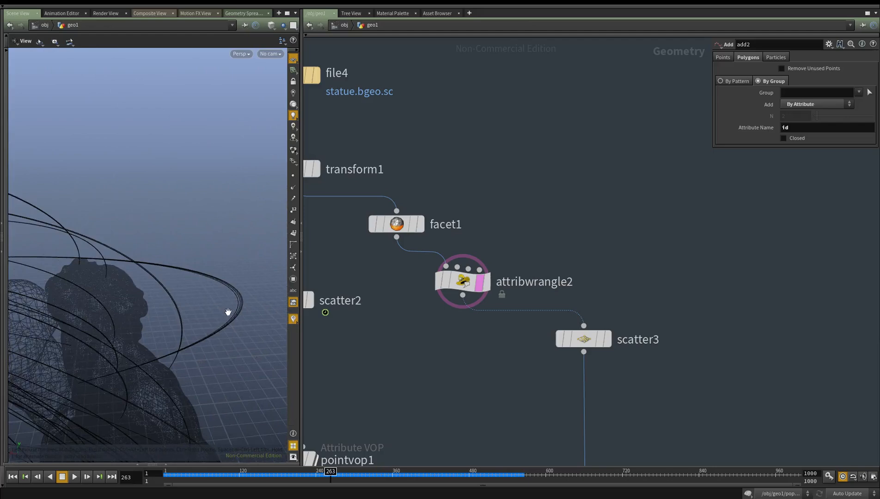
Inside popnet2, set the Force Scale of popattract1 to 6
{"action": "scroll", "coordinate": [368, 353], "scroll_direction": "down", "scroll_amount": 4}
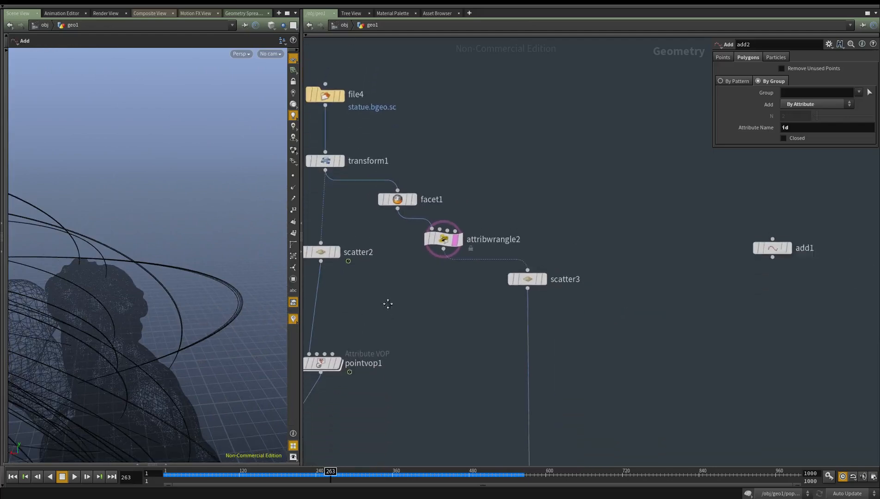
{"action": "scroll", "coordinate": [450, 342], "scroll_direction": "down", "scroll_amount": 3}
{"action": "scroll", "coordinate": [452, 324], "scroll_direction": "up", "scroll_amount": 3}
{"action": "left_click_drag", "start_coordinate": [551, 309], "coordinate": [473, 355]}
{"action": "left_click_drag", "start_coordinate": [484, 312], "coordinate": [463, 340]}
{"action": "middle_click_drag", "start_coordinate": [465, 367], "coordinate": [438, 237]}
{"action": "scroll", "coordinate": [441, 242], "scroll_direction": "down", "scroll_amount": 3}
{"action": "double_click", "coordinate": [491, 352]}
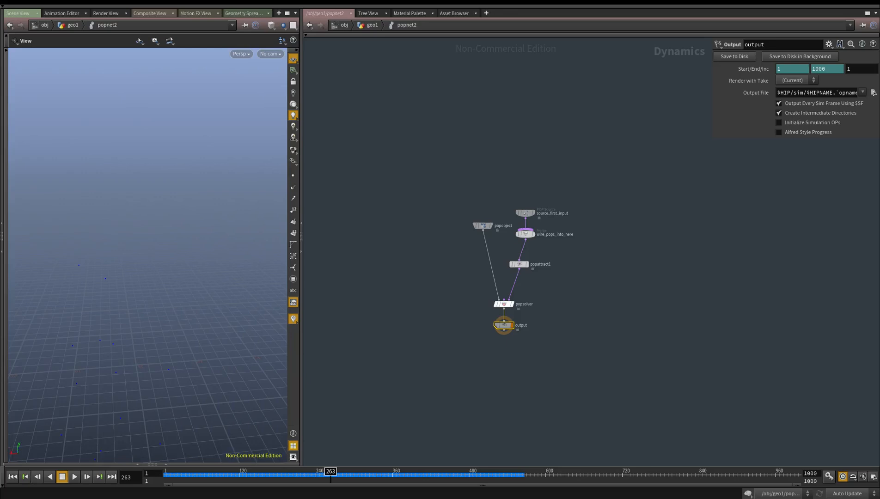
{"action": "scroll", "coordinate": [568, 270], "scroll_direction": "up", "scroll_amount": 3}
{"action": "left_click", "coordinate": [499, 263]}
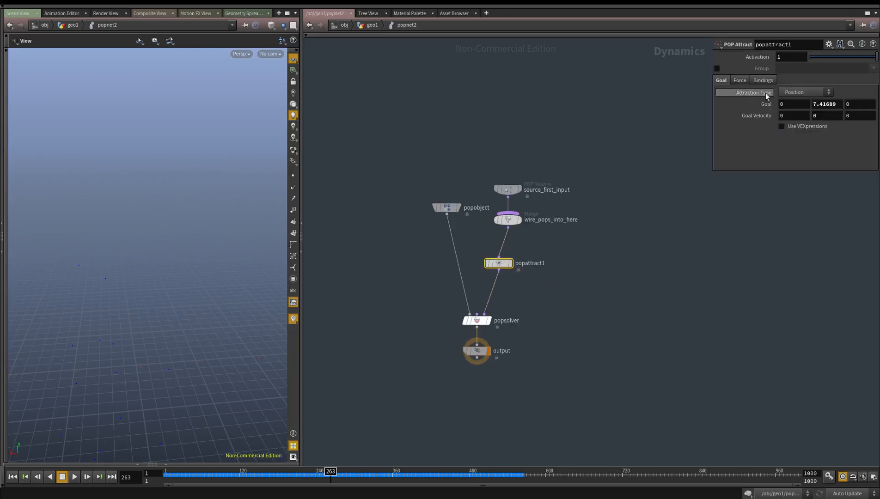
{"action": "left_click", "coordinate": [744, 81]}
{"action": "key", "text": "BackSpace"}
{"action": "type", "text": "6"}
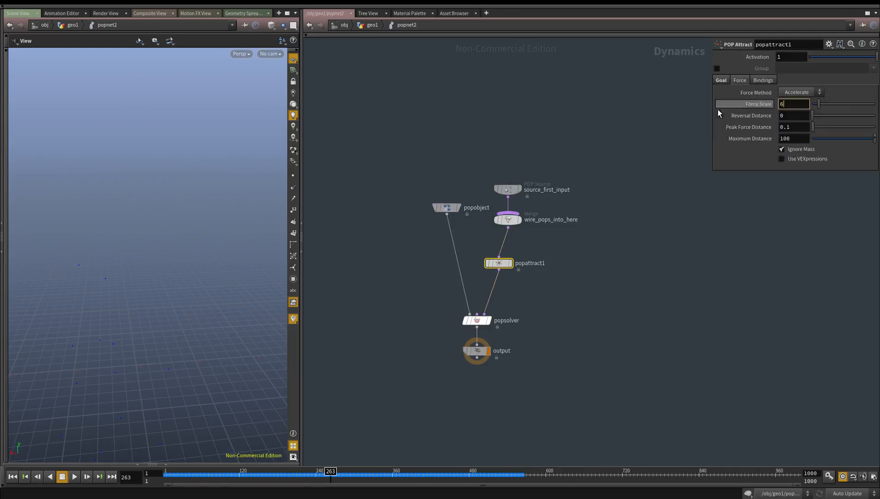
Set popattract1's Maximum Distance to 10000 and check the particles against the source points
{"action": "left_click", "coordinate": [796, 139]}
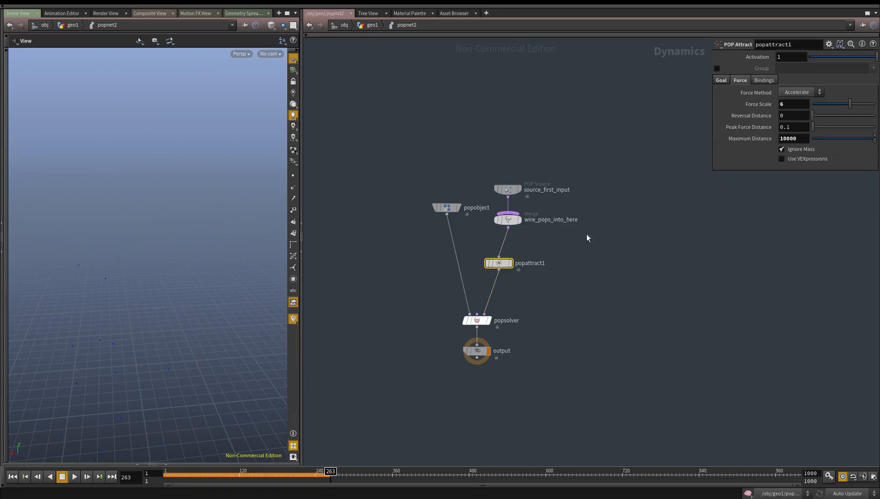
{"action": "middle_click_drag", "start_coordinate": [637, 281], "coordinate": [625, 294]}
{"action": "left_click_drag", "start_coordinate": [177, 292], "coordinate": [232, 327]}
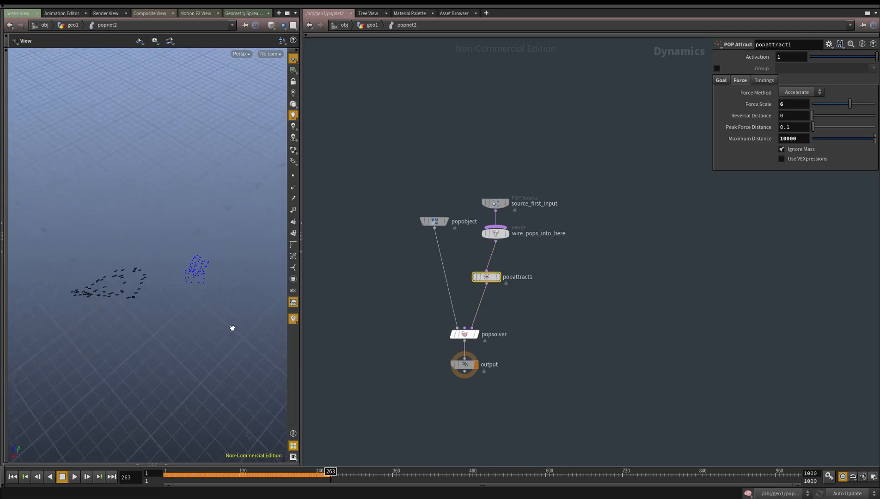
{"action": "left_click_drag", "start_coordinate": [184, 376], "coordinate": [199, 272]}
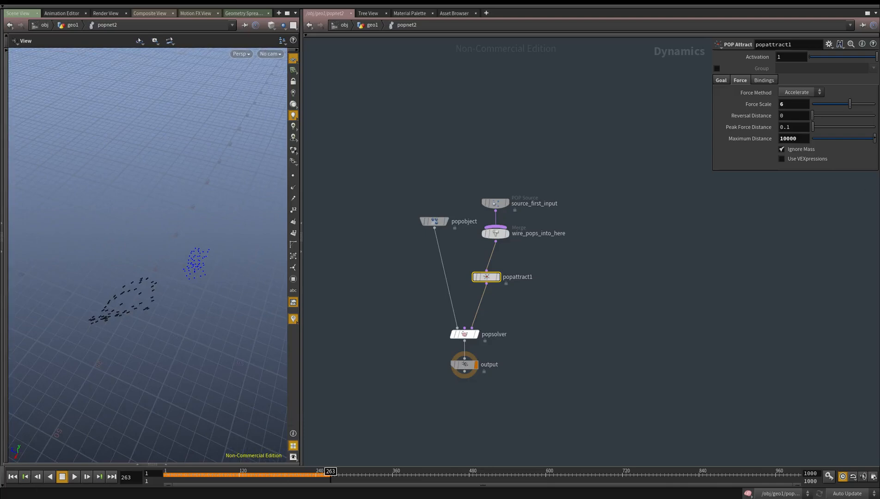
Set the Initial Velocity of source_first_input to Add to inherited velocity
{"action": "left_click", "coordinate": [494, 205]}
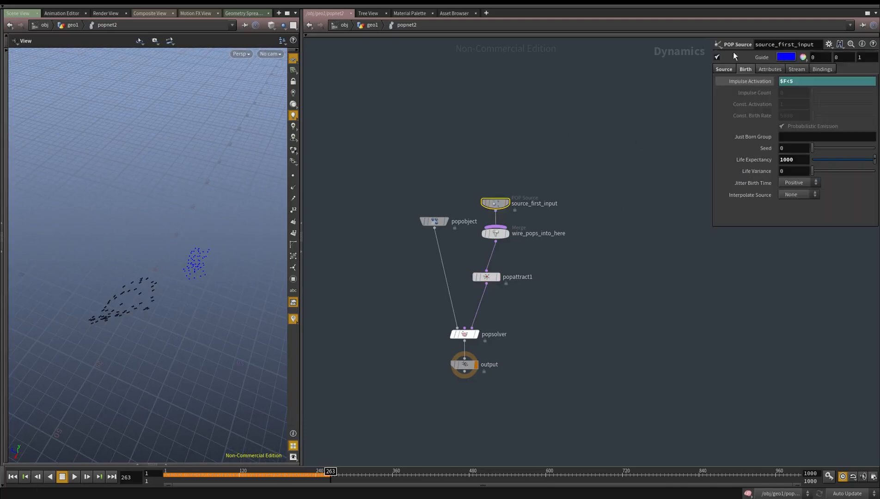
{"action": "left_click", "coordinate": [789, 70]}
{"action": "left_click", "coordinate": [774, 70]}
{"action": "left_click", "coordinate": [795, 106]}
{"action": "left_click", "coordinate": [795, 122]}
Set the source's velocity Variance to 0 on all three axes and its X Velocity to -5
{"action": "type", "text": "0"}
{"action": "key", "text": "Tab"}
{"action": "type", "text": "0"}
{"action": "key", "text": "Tab"}
{"action": "type", "text": "0"}
{"action": "double_click", "coordinate": [787, 131]}
{"action": "type", "text": "-5"}
{"action": "key", "text": "Return"}
{"action": "middle_click_drag", "start_coordinate": [584, 162], "coordinate": [587, 145]}
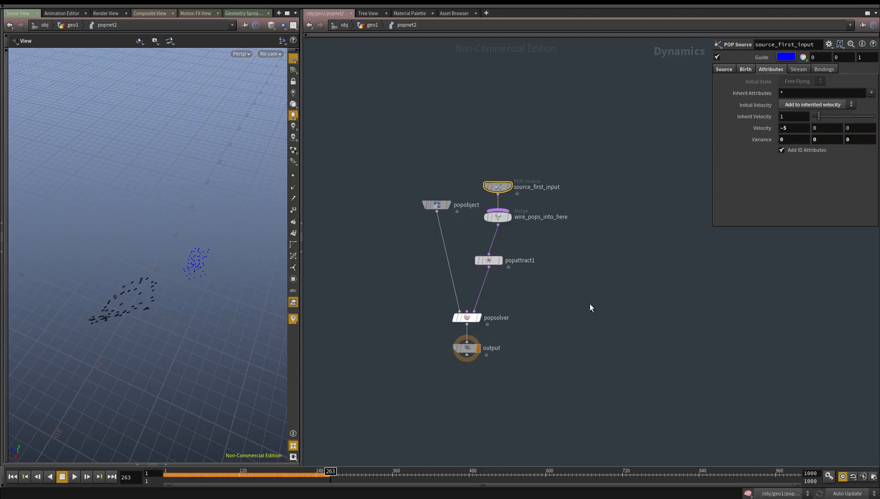
{"action": "left_click", "coordinate": [496, 262]}
{"action": "scroll", "coordinate": [498, 269], "scroll_direction": "up", "scroll_amount": 5}
{"action": "key", "text": "Tab"}
{"action": "type", "text": "att"}
{"action": "key", "text": "Return"}
{"action": "key", "text": "Tab"}
{"action": "type", "text": "axis"}
{"action": "key", "text": "Return"}
{"action": "left_click", "coordinate": [512, 293]}
{"action": "key", "text": "Delete"}
Add a POP Axis Force node and insert it between popattract1 and popsolver
{"action": "key", "text": "Tab"}
{"action": "type", "text": "popaxis"}
{"action": "key", "text": "Return"}
{"action": "left_click_drag", "start_coordinate": [512, 293], "coordinate": [475, 300]}
{"action": "middle_click_drag", "start_coordinate": [531, 352], "coordinate": [533, 295]}
{"action": "left_click", "coordinate": [466, 348]}
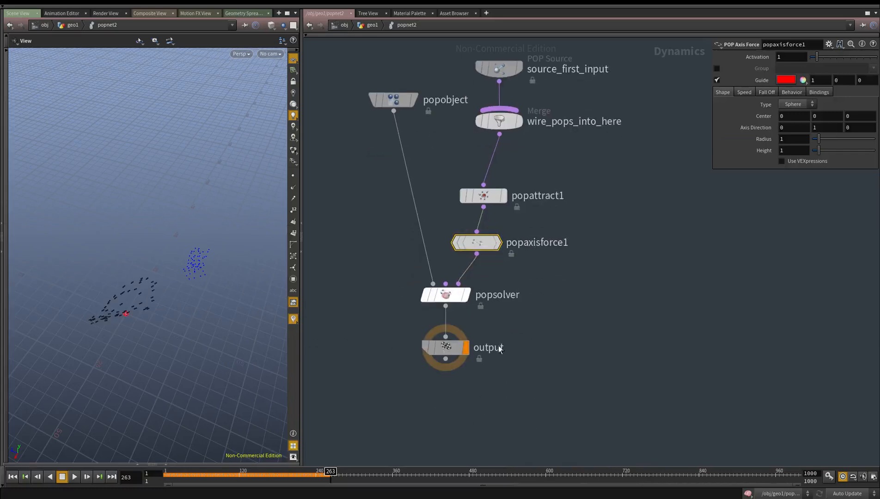
Set popaxisforce1's sphere Radius to 25 and Height to 23
{"action": "middle_click_drag", "start_coordinate": [763, 138], "coordinate": [755, 118]}
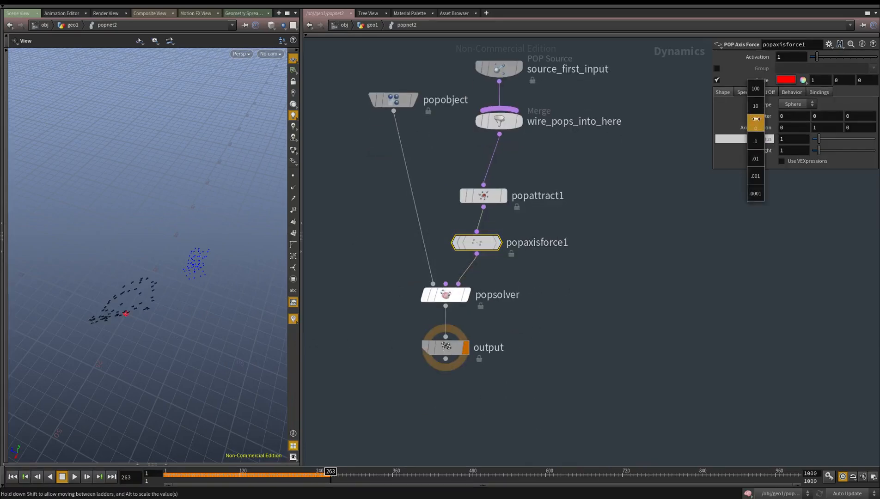
{"action": "middle_click_drag", "start_coordinate": [860, 125], "coordinate": [860, 125]}
{"action": "middle_click_drag", "start_coordinate": [755, 151], "coordinate": [754, 137]}
{"action": "middle_click_drag", "start_coordinate": [849, 126], "coordinate": [849, 126]}
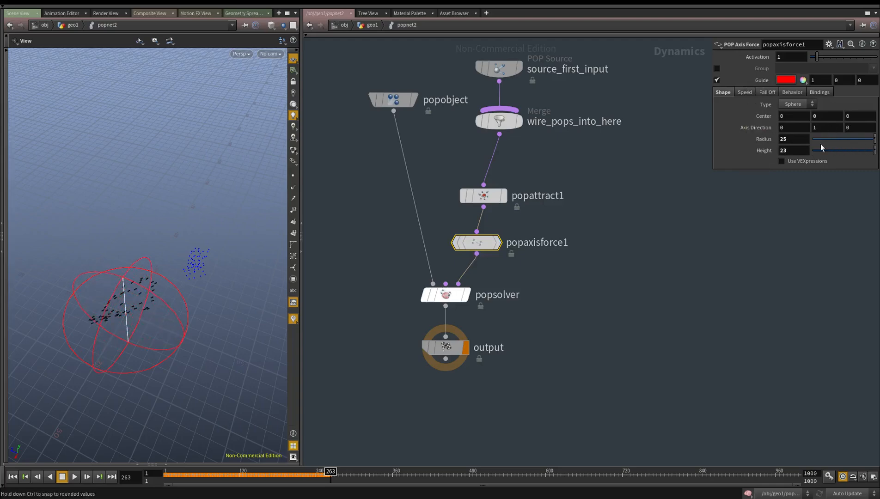
Set the Axis Direction of popaxisforce1 to 1, 0, 0.6 and compare the axis guide with the particles
{"action": "type", "text": "1"}
{"action": "key", "text": "shift+Tab"}
{"action": "type", "text": "0"}
{"action": "key", "text": "Return"}
{"action": "type", "text": "1"}
{"action": "key", "text": "Return"}
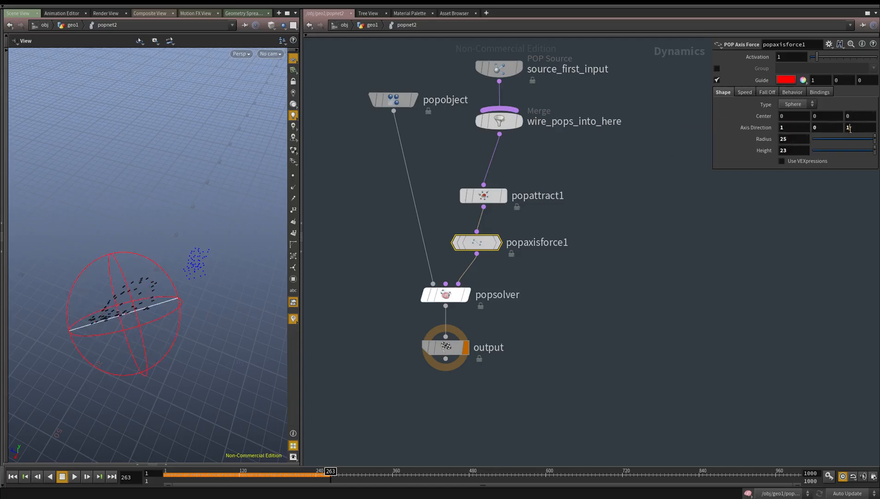
{"action": "left_click_drag", "start_coordinate": [82, 317], "coordinate": [77, 336]}
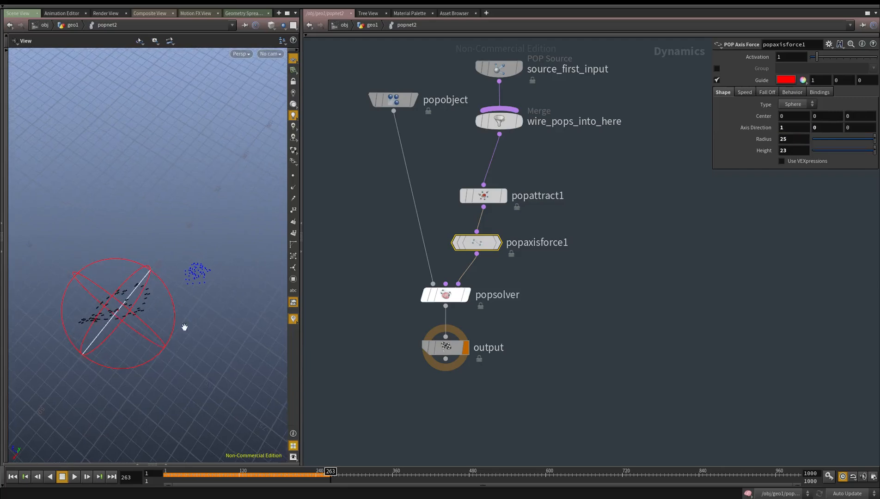
{"action": "type", "text": "1"}
{"action": "key", "text": "Return"}
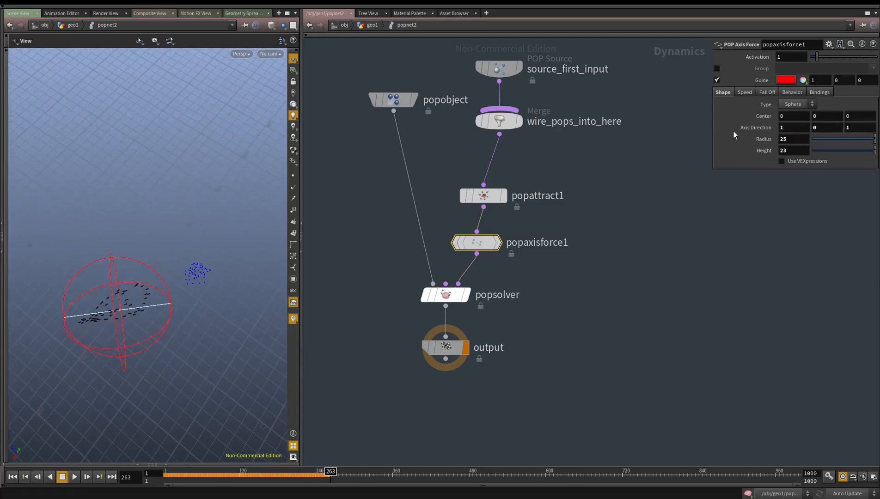
{"action": "left_click_drag", "start_coordinate": [166, 338], "coordinate": [172, 324]}
{"action": "mouse_move", "coordinate": [859, 126]}
{"action": "middle_mouse_down"}
{"action": "mouse_move", "coordinate": [829, 127]}
{"action": "mouse_move", "coordinate": [850, 127]}
{"action": "middle_mouse_up"}
{"action": "left_click_drag", "start_coordinate": [35, 324], "coordinate": [66, 291]}
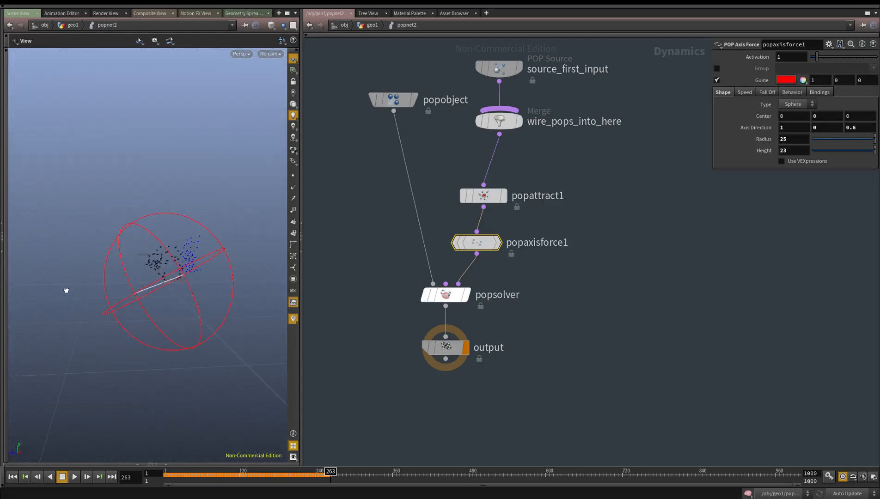
Set popaxisforce1's Center Y to 10.5 and its Height to 46.6
{"action": "middle_click_drag", "start_coordinate": [820, 120], "coordinate": [822, 137]}
{"action": "left_click_drag", "start_coordinate": [205, 357], "coordinate": [223, 355]}
{"action": "middle_click_drag", "start_coordinate": [759, 151], "coordinate": [776, 129]}
Try popaxisforce1 Orbit Speeds of .2 and .5 while playing the simulation from the first frame
{"action": "left_click", "coordinate": [744, 92]}
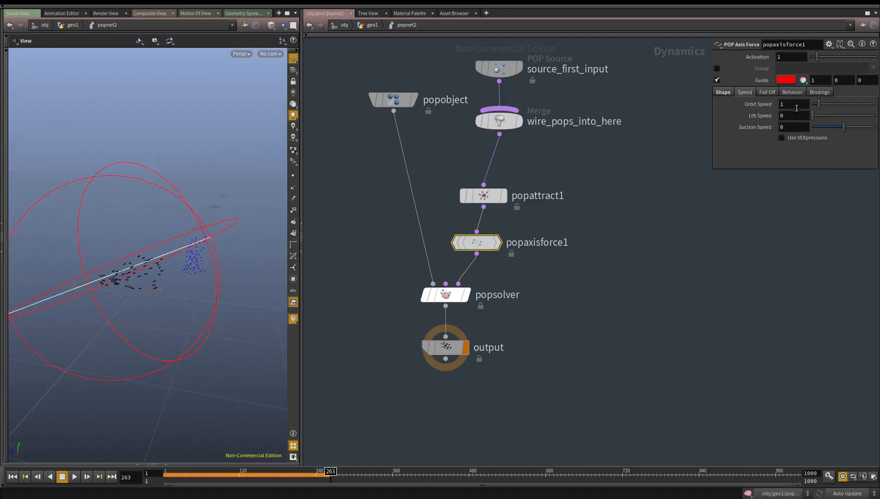
{"action": "type", "text": ".2"}
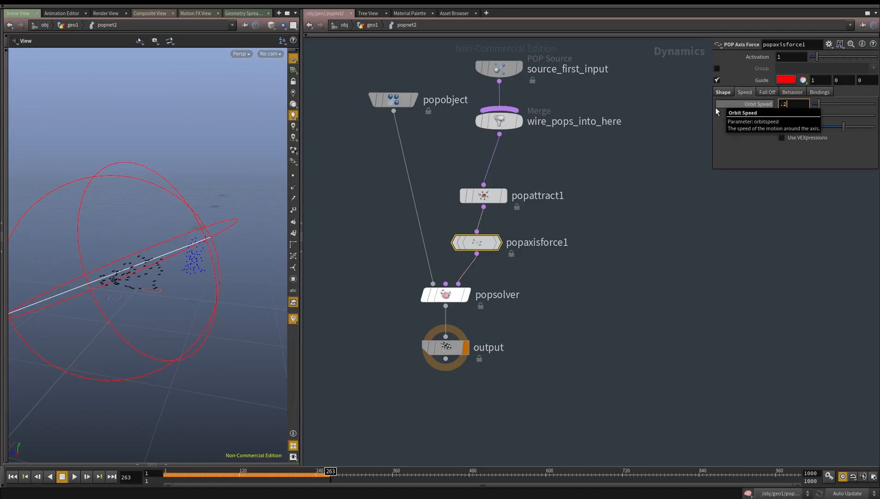
{"action": "key", "text": "Return"}
{"action": "left_click_drag", "start_coordinate": [485, 416], "coordinate": [402, 346]}
{"action": "left_click", "coordinate": [13, 477]}
{"action": "left_click_drag", "start_coordinate": [167, 394], "coordinate": [157, 390]}
{"action": "right_click_drag", "start_coordinate": [158, 390], "coordinate": [214, 365]}
{"action": "mouse_move", "coordinate": [198, 363]}
{"action": "left_mouse_down"}
{"action": "mouse_move", "coordinate": [186, 372]}
{"action": "mouse_move", "coordinate": [192, 360]}
{"action": "left_mouse_up"}
{"action": "key", "text": "Up"}
{"action": "left_click_drag", "start_coordinate": [610, 211], "coordinate": [451, 255]}
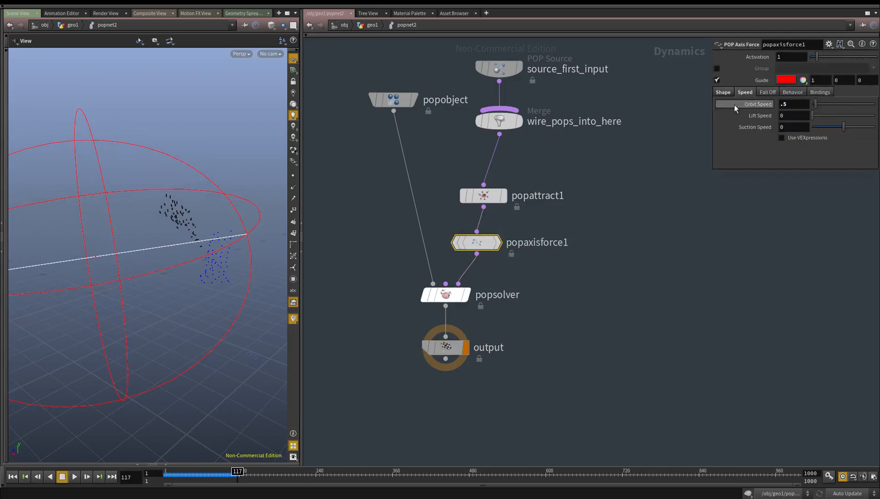
Set popaxisforce1's Radius to 13.1, its Axis Direction Y to -0.01 and its Orbit Speed to .1
{"action": "middle_click_drag", "start_coordinate": [759, 138], "coordinate": [593, 172]}
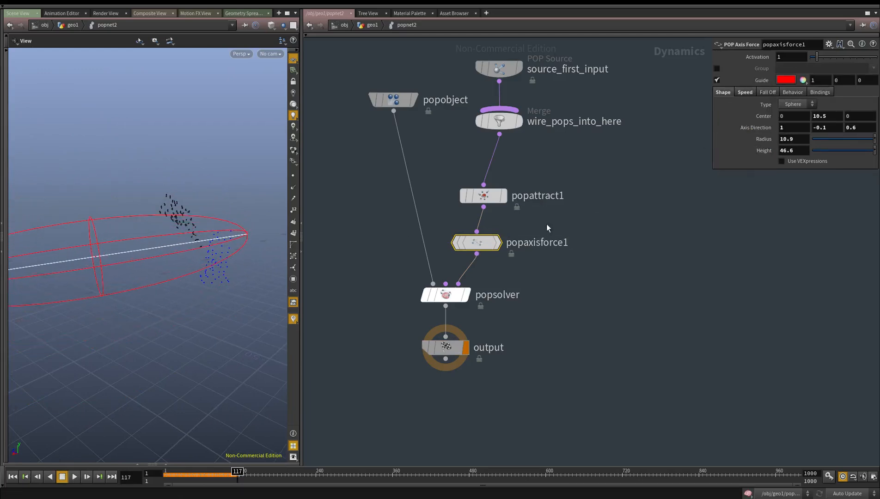
{"action": "middle_click_drag", "start_coordinate": [547, 227], "coordinate": [566, 221]}
{"action": "left_click_drag", "start_coordinate": [162, 261], "coordinate": [186, 247]}
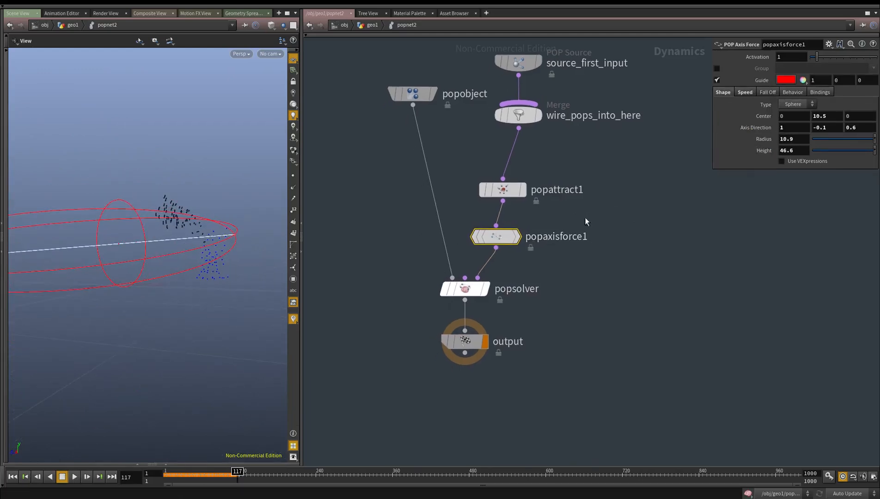
{"action": "middle_click_drag", "start_coordinate": [860, 128], "coordinate": [874, 144]}
{"action": "middle_click_drag", "start_coordinate": [825, 130], "coordinate": [863, 151]}
{"action": "middle_click_drag", "start_coordinate": [763, 144], "coordinate": [764, 149]}
{"action": "left_click_drag", "start_coordinate": [36, 231], "coordinate": [47, 266]}
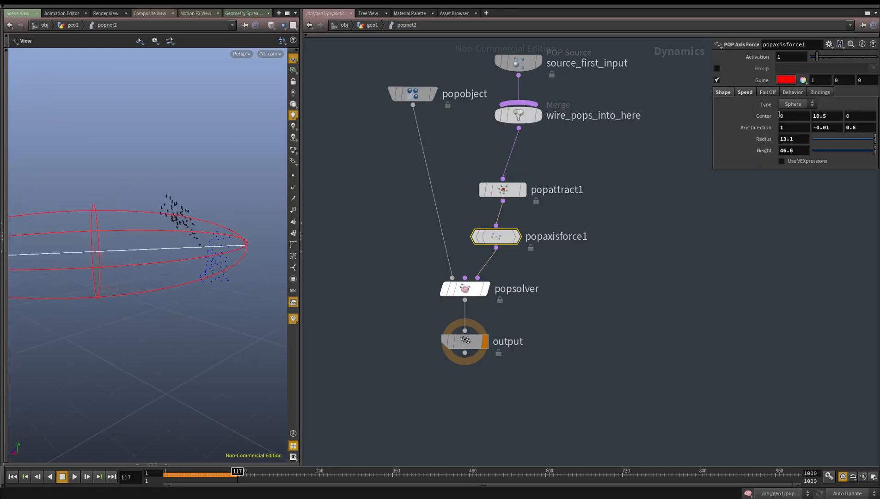
{"action": "left_click", "coordinate": [745, 94]}
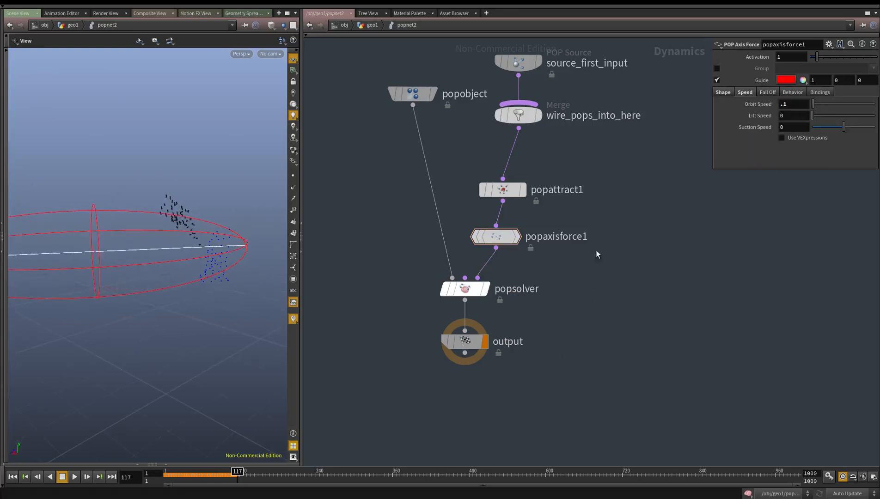
Set popattract1's Force Scale to 12 and play the simulation from the start to check the particles
{"action": "left_click", "coordinate": [576, 189]}
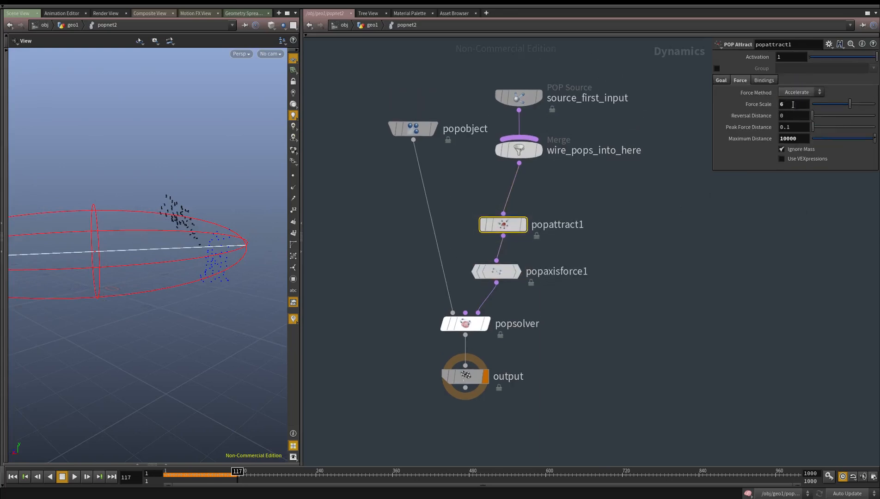
{"action": "left_click", "coordinate": [40, 481]}
{"action": "left_click", "coordinate": [74, 477]}
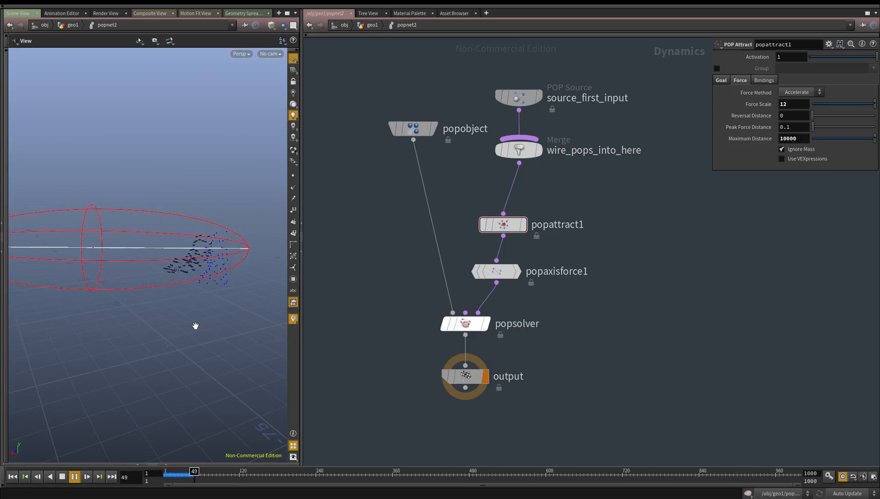
{"action": "left_click_drag", "start_coordinate": [180, 328], "coordinate": [182, 360]}
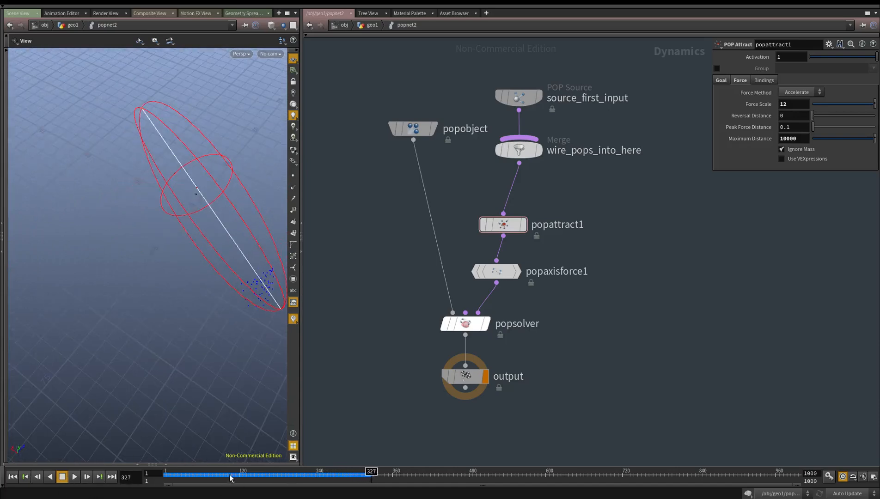
{"action": "mouse_move", "coordinate": [169, 484]}
{"action": "left_mouse_down"}
{"action": "mouse_move", "coordinate": [220, 482]}
{"action": "mouse_move", "coordinate": [154, 482]}
{"action": "left_mouse_up"}
Bypass popaxisforce1 and replay the simulation to check the particle motion without the axis force
{"action": "left_click", "coordinate": [497, 272]}
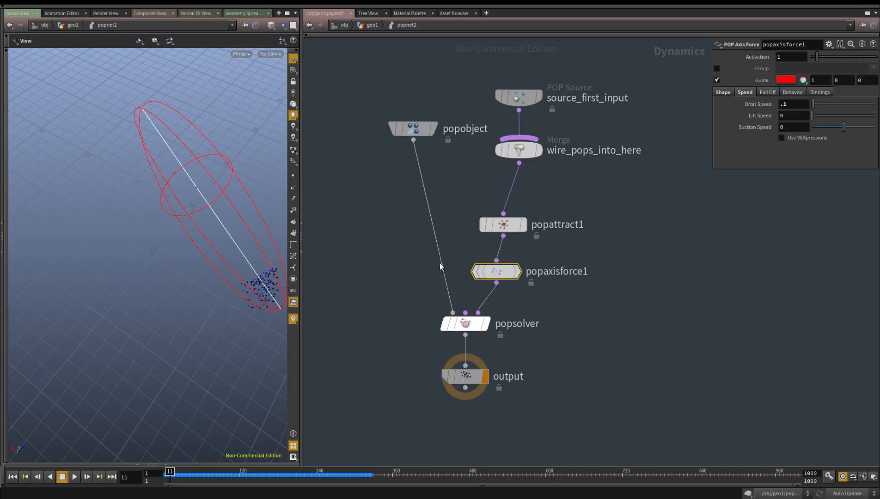
{"action": "left_click", "coordinate": [476, 271]}
{"action": "left_click", "coordinate": [74, 477]}
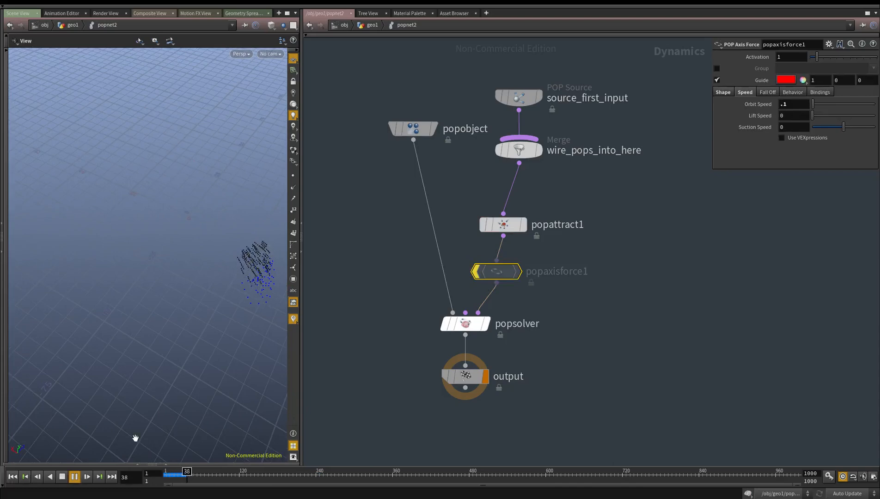
{"action": "left_click", "coordinate": [61, 476]}
{"action": "left_click", "coordinate": [181, 481]}
{"action": "left_click_drag", "start_coordinate": [180, 481], "coordinate": [319, 474]}
{"action": "left_click", "coordinate": [27, 478]}
{"action": "left_click_drag", "start_coordinate": [184, 360], "coordinate": [69, 360]}
{"action": "left_click", "coordinate": [63, 477]}
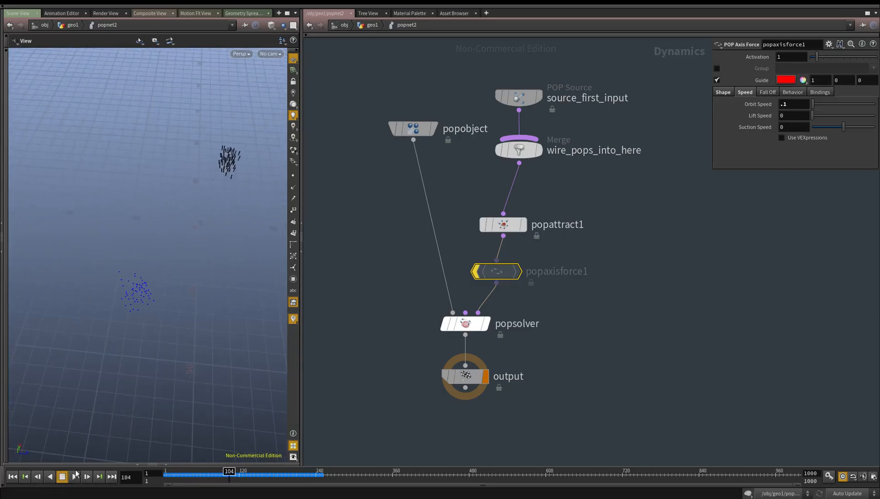
Try an X Velocity of -15 on source_first_input and replay the first frames of the simulation
{"action": "left_click", "coordinate": [519, 97]}
{"action": "type", "text": "-15"}
{"action": "key", "text": "Return"}
{"action": "left_click", "coordinate": [14, 479]}
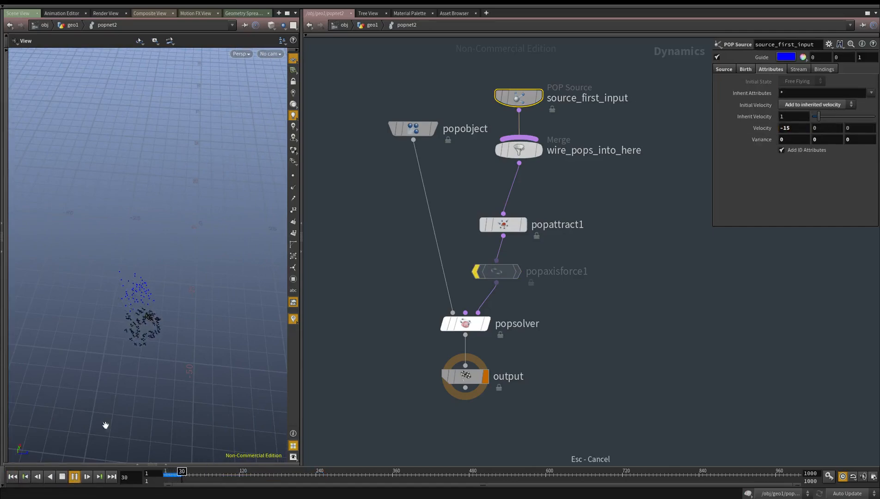
{"action": "left_click_drag", "start_coordinate": [171, 476], "coordinate": [138, 477]}
{"action": "left_click_drag", "start_coordinate": [144, 369], "coordinate": [164, 348]}
{"action": "left_click_drag", "start_coordinate": [167, 475], "coordinate": [199, 479]}
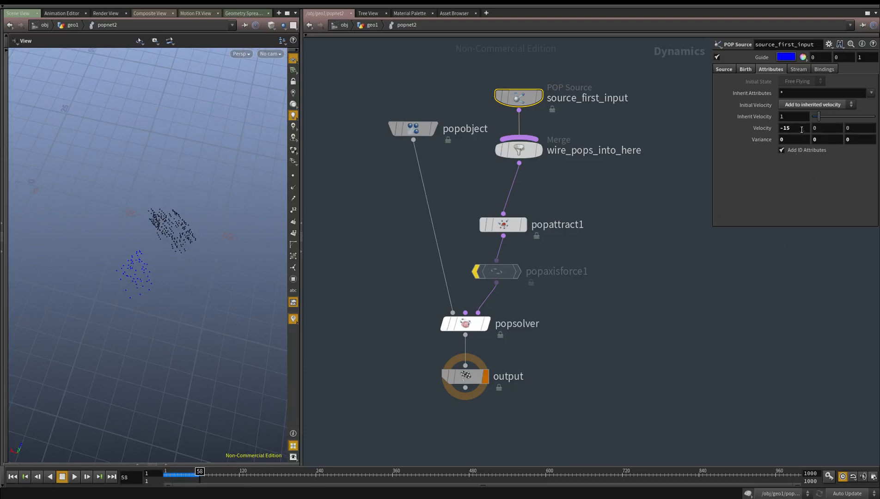
Set the X Velocity of source_first_input to -1 and replay the simulation
{"action": "left_click_drag", "start_coordinate": [804, 131], "coordinate": [528, 139]}
{"action": "type", "text": "-1"}
{"action": "key", "text": "Return"}
{"action": "left_click", "coordinate": [21, 479]}
{"action": "left_click_drag", "start_coordinate": [100, 292], "coordinate": [147, 257]}
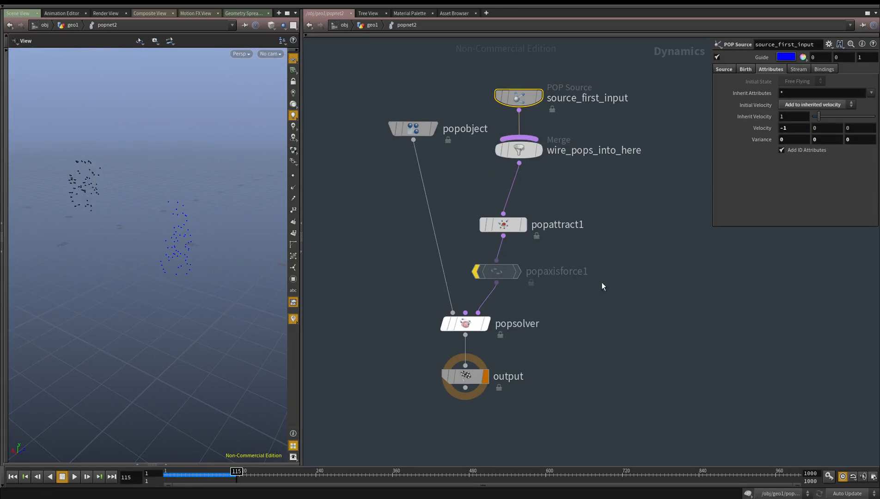
Re-enable popaxisforce1 with an Orbit Speed of .2, set popattract1's Force Scale to 20, and replay the simulation
{"action": "left_click", "coordinate": [476, 271]}
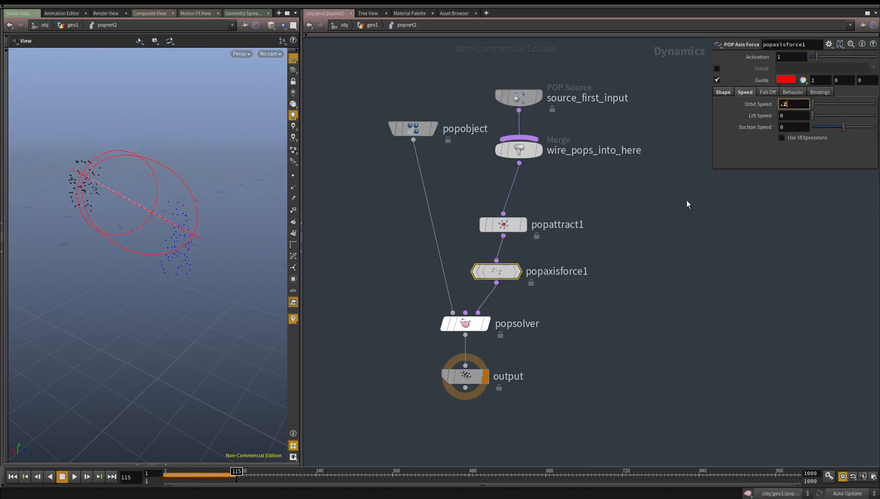
{"action": "left_click", "coordinate": [496, 230]}
{"action": "type", "text": "20"}
{"action": "key", "text": "Return"}
{"action": "left_click", "coordinate": [13, 477]}
{"action": "left_click_drag", "start_coordinate": [98, 411], "coordinate": [135, 406]}
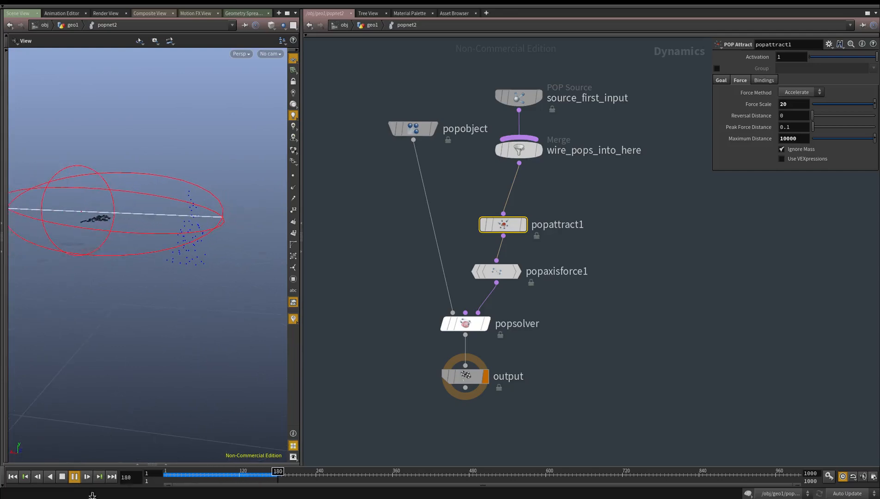
{"action": "left_click", "coordinate": [62, 476]}
Return to the geo1 network and examine the trail curves produced by add2
{"action": "middle_click_drag", "start_coordinate": [663, 369], "coordinate": [607, 338]}
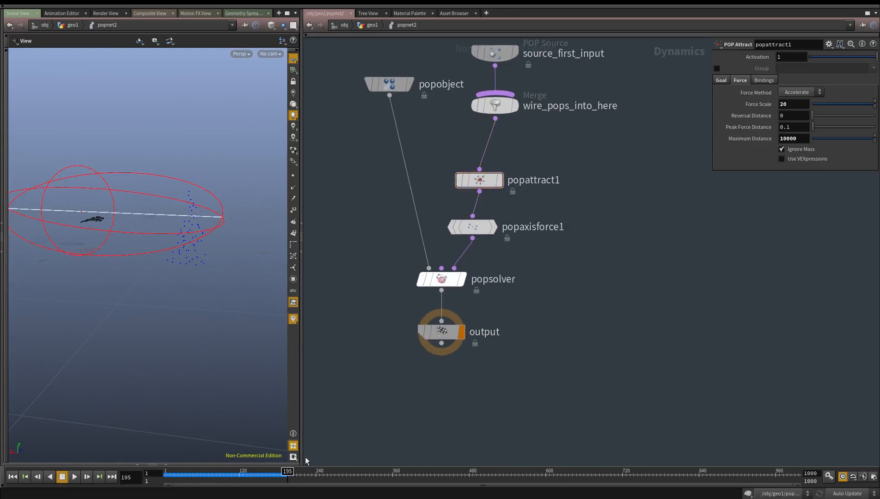
{"action": "key", "text": "u"}
{"action": "scroll", "coordinate": [479, 374], "scroll_direction": "down", "scroll_amount": 2}
{"action": "middle_click_drag", "start_coordinate": [480, 379], "coordinate": [452, 230]}
{"action": "scroll", "coordinate": [512, 320], "scroll_direction": "up", "scroll_amount": 2}
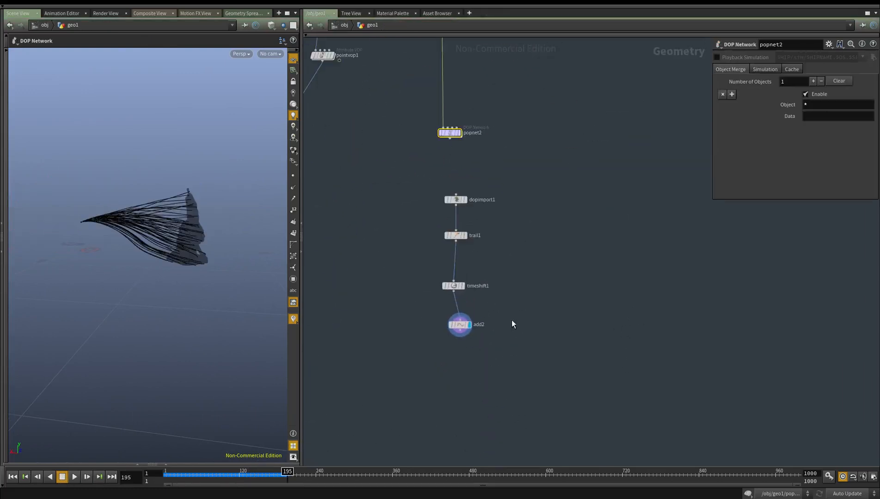
{"action": "scroll", "coordinate": [497, 313], "scroll_direction": "up", "scroll_amount": 3}
{"action": "left_click_drag", "start_coordinate": [125, 272], "coordinate": [189, 296]}
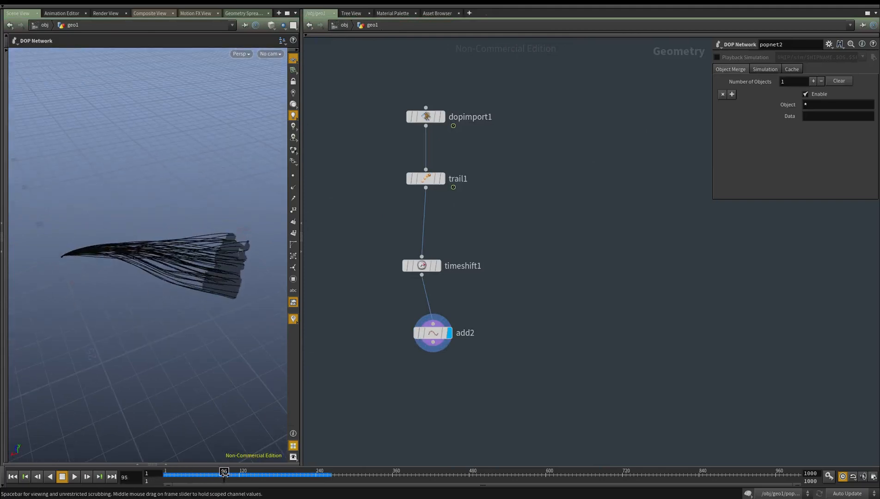
Display trail1, go to frame 1, and switch the display back to add2 to examine the curves from several angles
{"action": "key", "text": "r"}
{"action": "left_click", "coordinate": [452, 176]}
{"action": "middle_click_drag", "start_coordinate": [463, 173], "coordinate": [457, 231]}
{"action": "left_click_drag", "start_coordinate": [234, 479], "coordinate": [146, 482]}
{"action": "middle_click_drag", "start_coordinate": [516, 388], "coordinate": [550, 375]}
{"action": "scroll", "coordinate": [550, 376], "scroll_direction": "down", "scroll_amount": 1}
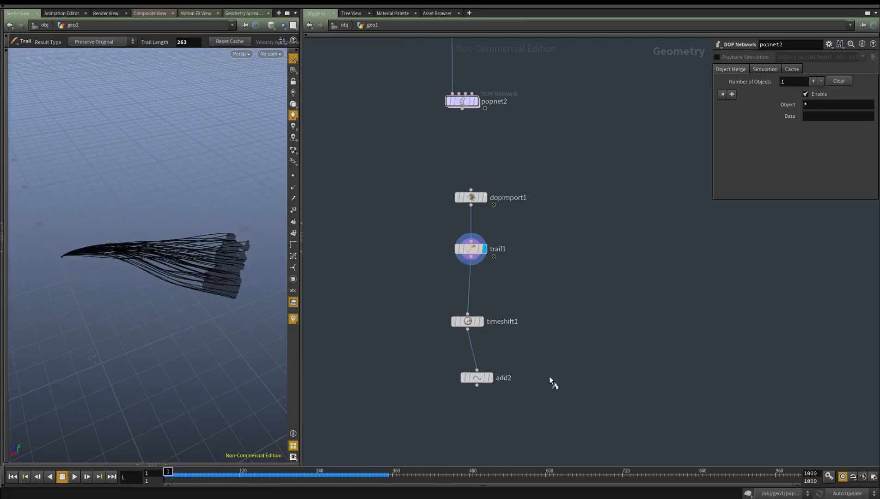
{"action": "key", "text": "r"}
{"action": "left_click_drag", "start_coordinate": [550, 375], "coordinate": [375, 359]}
{"action": "middle_click_drag", "start_coordinate": [579, 347], "coordinate": [576, 323]}
{"action": "left_click_drag", "start_coordinate": [129, 273], "coordinate": [139, 222], "text": "alt"}
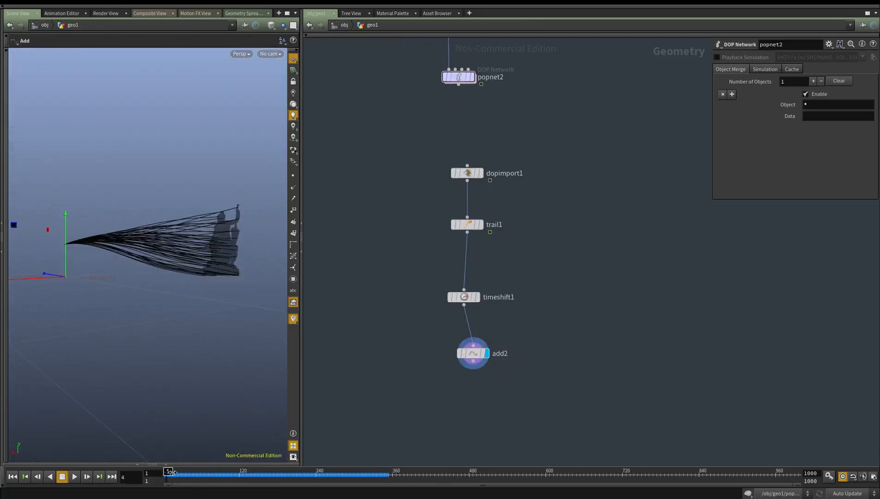
{"action": "left_click_drag", "start_coordinate": [300, 463], "coordinate": [159, 462]}
{"action": "left_click_drag", "start_coordinate": [238, 212], "coordinate": [178, 260], "text": "alt"}
Examine where the curves leave the statue and review the nodes feeding popnet2
{"action": "middle_click_drag", "start_coordinate": [595, 254], "coordinate": [587, 279]}
{"action": "middle_click_drag", "start_coordinate": [469, 134], "coordinate": [451, 315]}
{"action": "scroll", "coordinate": [451, 316], "scroll_direction": "down", "scroll_amount": 2}
{"action": "middle_click_drag", "start_coordinate": [486, 204], "coordinate": [560, 315]}
{"action": "scroll", "coordinate": [454, 221], "scroll_direction": "up", "scroll_amount": 4}
{"action": "left_click", "coordinate": [449, 242]}
{"action": "middle_click_drag", "start_coordinate": [475, 325], "coordinate": [419, 122]}
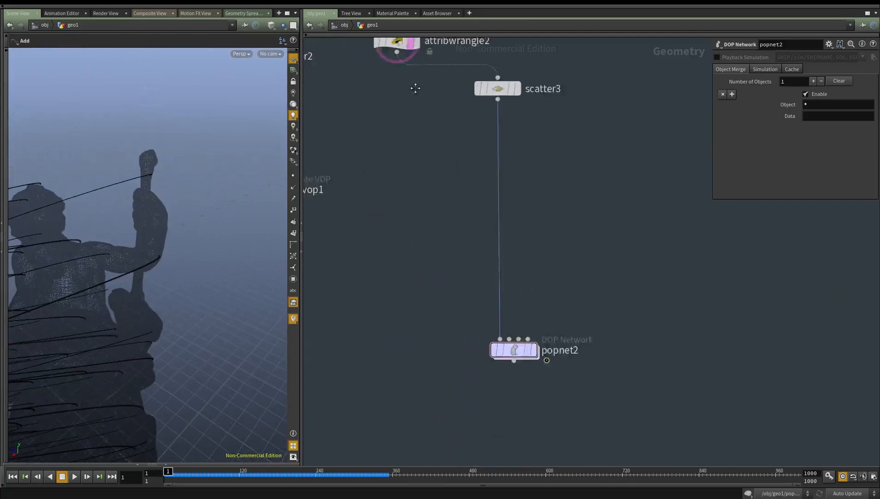
{"action": "middle_click_drag", "start_coordinate": [510, 338], "coordinate": [469, 207]}
{"action": "scroll", "coordinate": [468, 207], "scroll_direction": "down", "scroll_amount": 2}
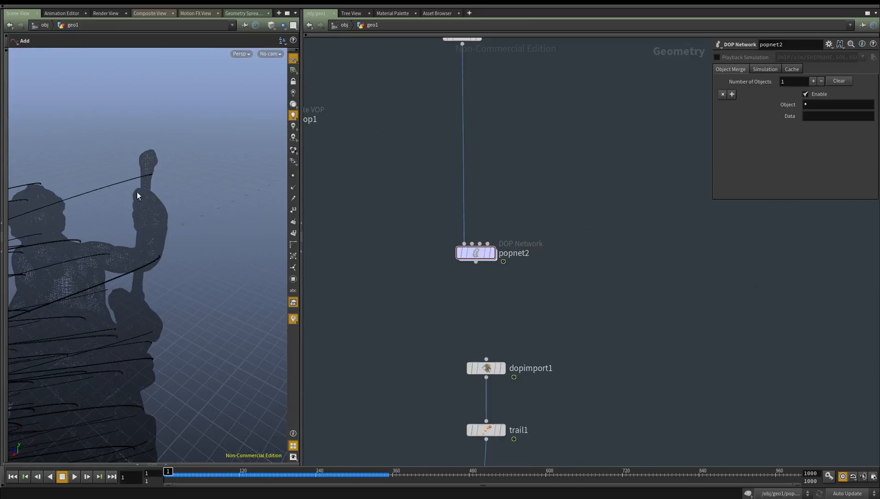
Inside popnet2, set the Inherit Velocity of source_first_input to 3
{"action": "double_click", "coordinate": [476, 253]}
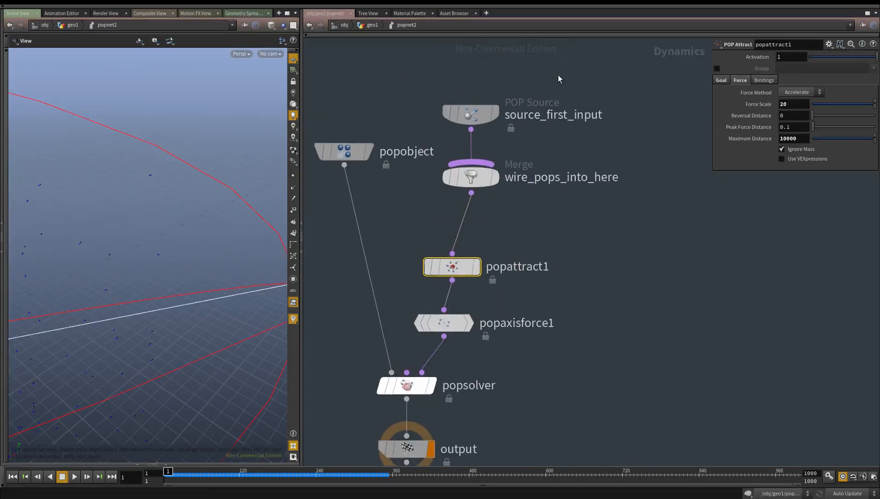
{"action": "left_click", "coordinate": [538, 112]}
{"action": "type", "text": "3"}
{"action": "key", "text": "Return"}
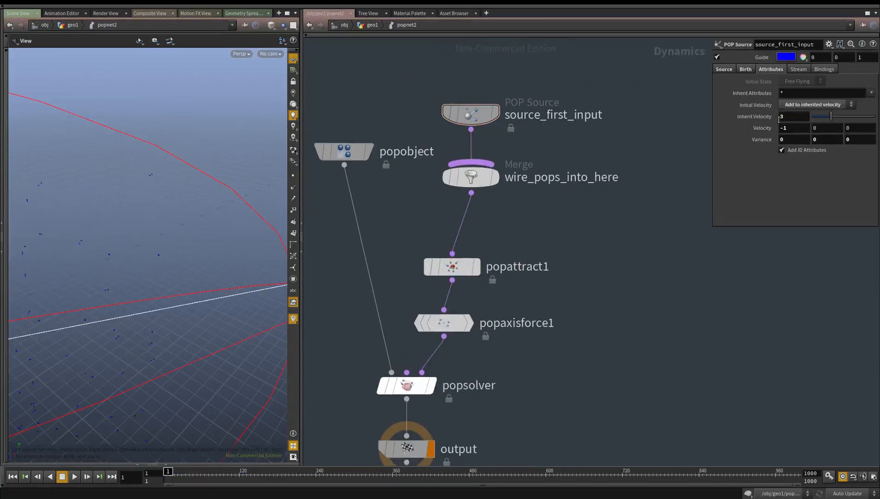
{"action": "key", "text": "h"}
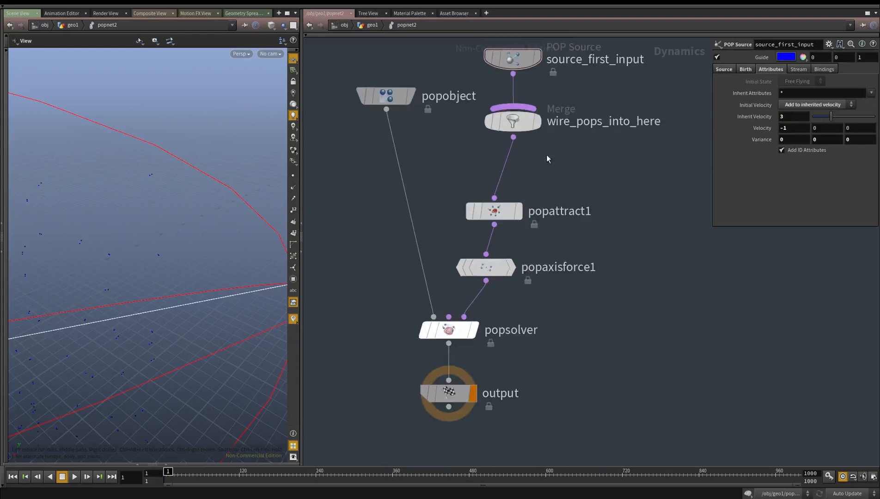
Keep source_first_input's Emission Type at All Points, set its Impulse Activation to $F<2, and replay the simulation
{"action": "left_click_drag", "start_coordinate": [550, 81], "coordinate": [464, 42]}
{"action": "middle_click_drag", "start_coordinate": [600, 114], "coordinate": [602, 369]}
{"action": "left_click", "coordinate": [745, 69]}
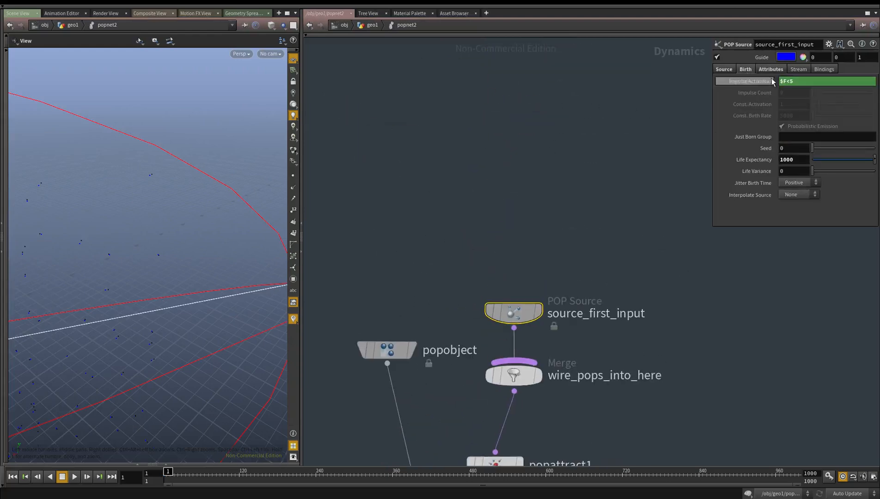
{"action": "left_click", "coordinate": [724, 69]}
{"action": "left_click", "coordinate": [809, 81]}
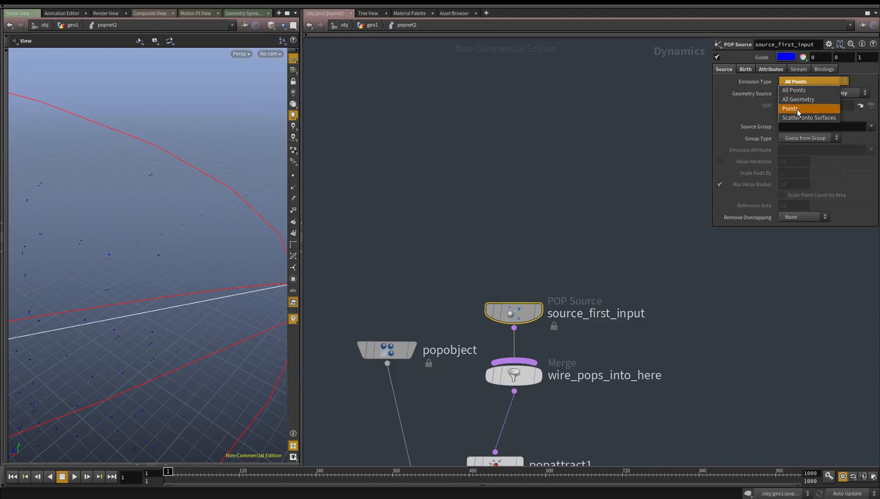
{"action": "left_click", "coordinate": [790, 88]}
{"action": "left_click", "coordinate": [746, 70]}
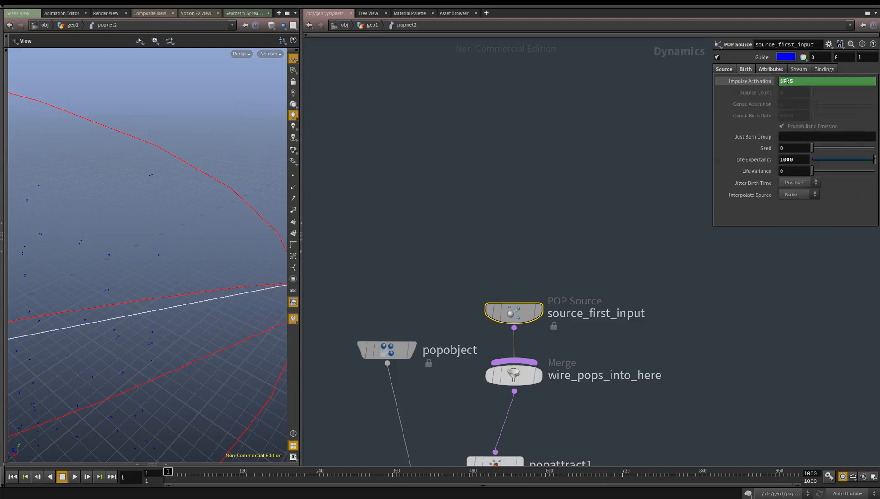
{"action": "middle_click_drag", "start_coordinate": [550, 235], "coordinate": [539, 145]}
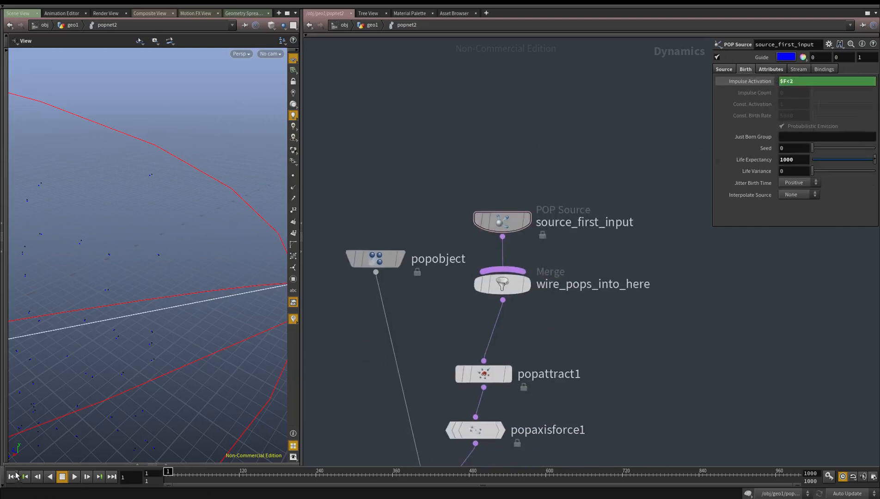
{"action": "left_click_drag", "start_coordinate": [189, 337], "coordinate": [58, 453]}
Insert a POP Force node between popaxisforce1 and popsolver, making room for it in the chain
{"action": "middle_click_drag", "start_coordinate": [620, 296], "coordinate": [617, 268]}
{"action": "scroll", "coordinate": [618, 268], "scroll_direction": "down", "scroll_amount": 3}
{"action": "middle_click_drag", "start_coordinate": [574, 370], "coordinate": [568, 267]}
{"action": "left_click_drag", "start_coordinate": [552, 350], "coordinate": [442, 363]}
{"action": "left_click", "coordinate": [532, 302]}
{"action": "key", "text": "Tab"}
{"action": "type", "text": "pop force"}
{"action": "key", "text": "Return"}
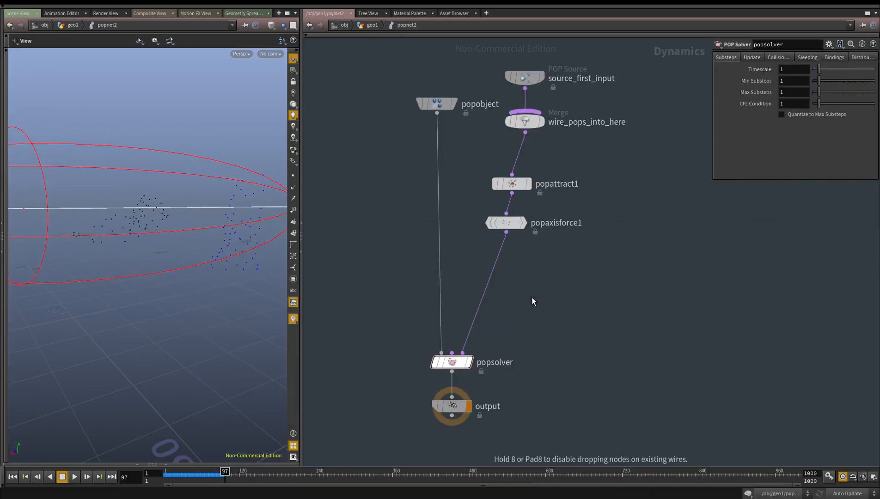
{"action": "left_click", "coordinate": [532, 298]}
{"action": "left_click_drag", "start_coordinate": [532, 298], "coordinate": [489, 283]}
Set popforce1's noise Amplitude to 10 and Swirl Size to 4, and play the simulation from the first frame
{"action": "type", "text": "10"}
{"action": "key", "text": "Return"}
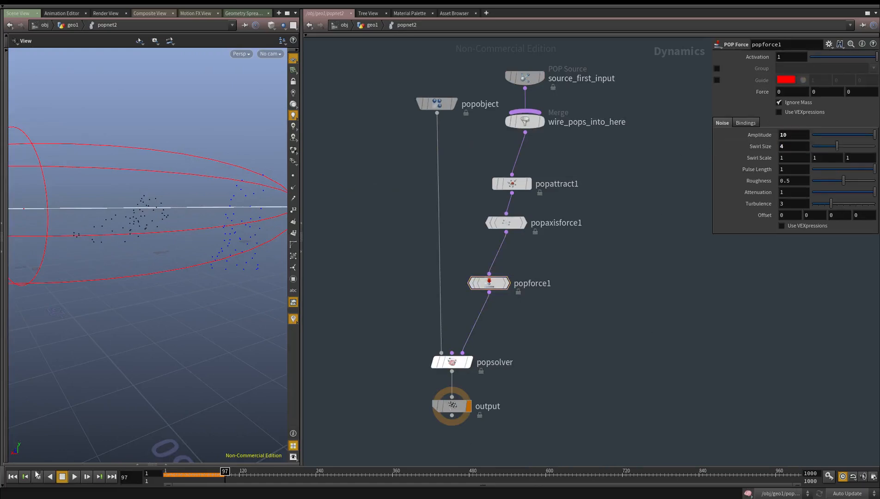
{"action": "left_click", "coordinate": [12, 476]}
{"action": "left_click", "coordinate": [75, 477]}
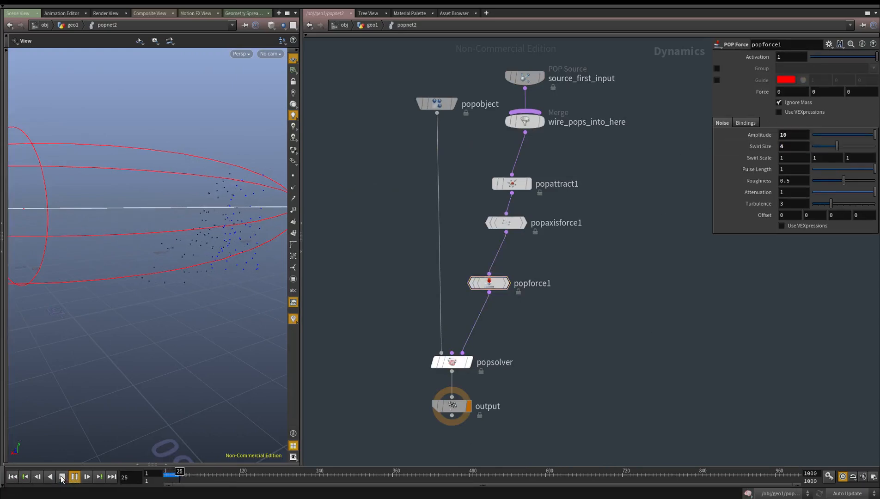
Set popforce1's noise Amplitude to 2 and replay the simulation
{"action": "left_click", "coordinate": [60, 478]}
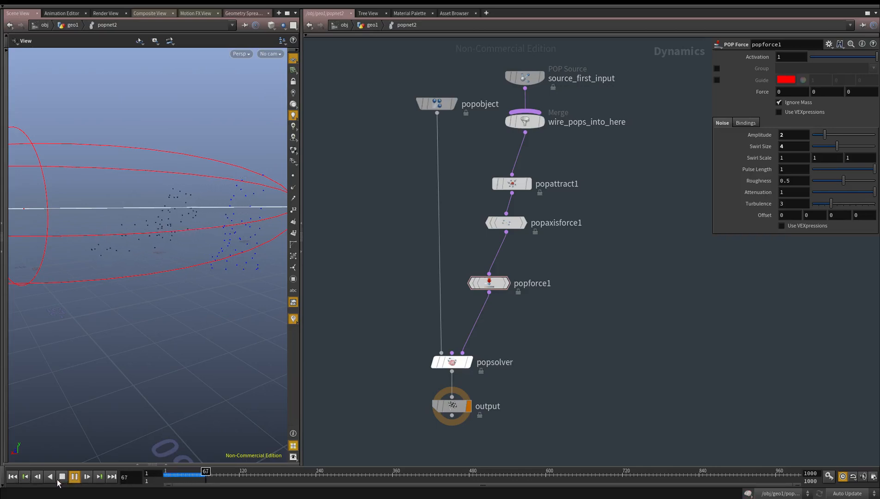
{"action": "scroll", "coordinate": [132, 179], "scroll_direction": "down", "scroll_amount": 3}
{"action": "left_click_drag", "start_coordinate": [132, 180], "coordinate": [101, 189]}
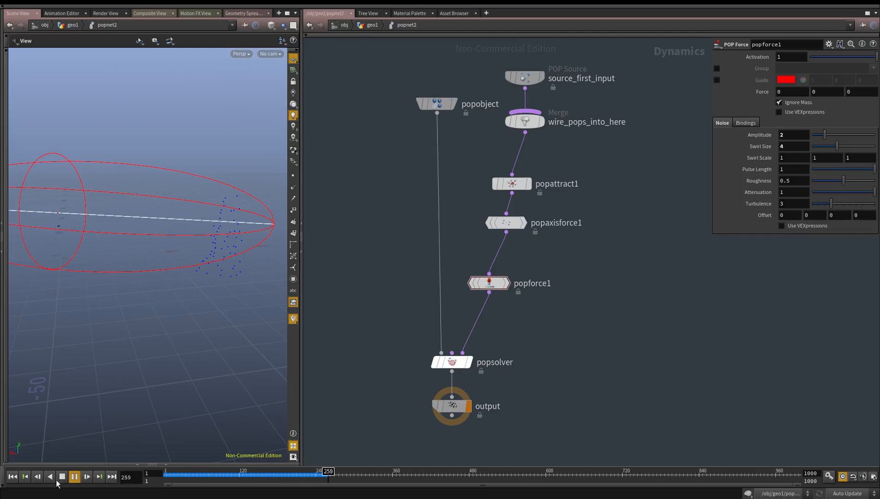
Return to the geo1 network, display timeshift1 and add2 in turn, and examine the resulting trail curves from another angle
{"action": "key", "text": "u"}
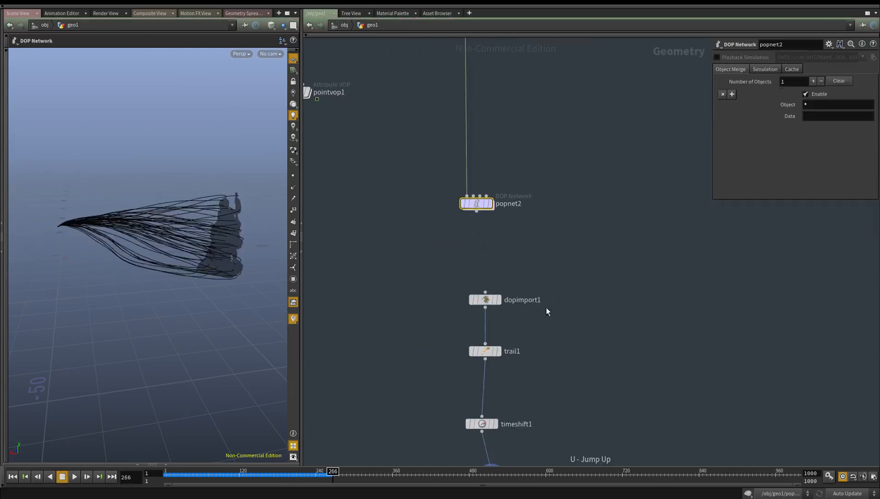
{"action": "middle_click_drag", "start_coordinate": [522, 342], "coordinate": [518, 307]}
{"action": "left_click", "coordinate": [486, 317]}
{"action": "middle_click_drag", "start_coordinate": [559, 384], "coordinate": [525, 309]}
{"action": "key", "text": "r"}
{"action": "left_click", "coordinate": [445, 316]}
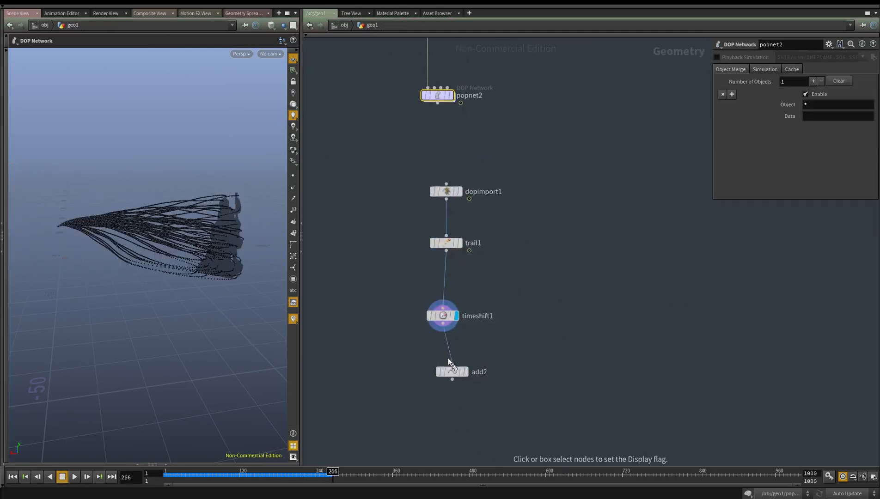
{"action": "left_click", "coordinate": [449, 369]}
{"action": "middle_click_drag", "start_coordinate": [531, 372], "coordinate": [527, 338]}
{"action": "left_click_drag", "start_coordinate": [132, 236], "coordinate": [235, 223]}
{"action": "middle_click_drag", "start_coordinate": [565, 392], "coordinate": [557, 361]}
{"action": "key", "text": "Tab"}
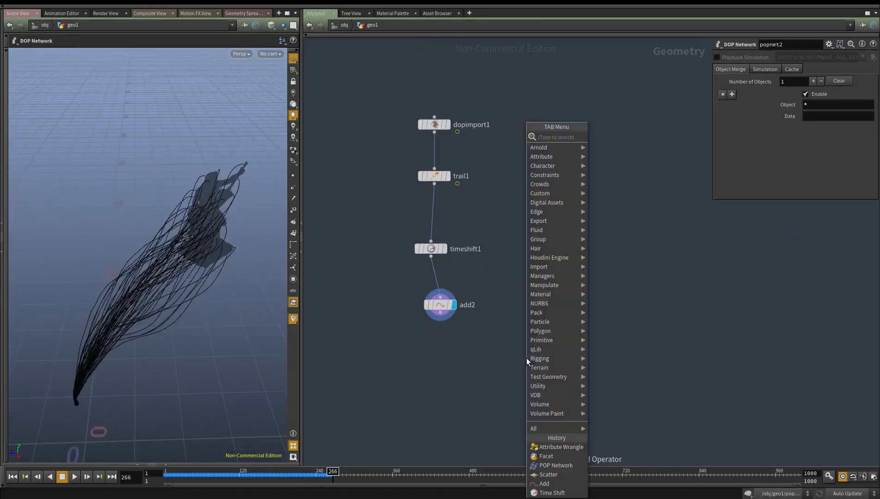
{"action": "type", "text": "rop"}
{"action": "key", "text": "Down"}
{"action": "key", "text": "Down"}
{"action": "key", "text": "Down"}
{"action": "key", "text": "Return"}
Add a File Cache node below add2 and connect add2's output to it
{"action": "key", "text": "Tab"}
{"action": "type", "text": "filec"}
{"action": "key", "text": "Return"}
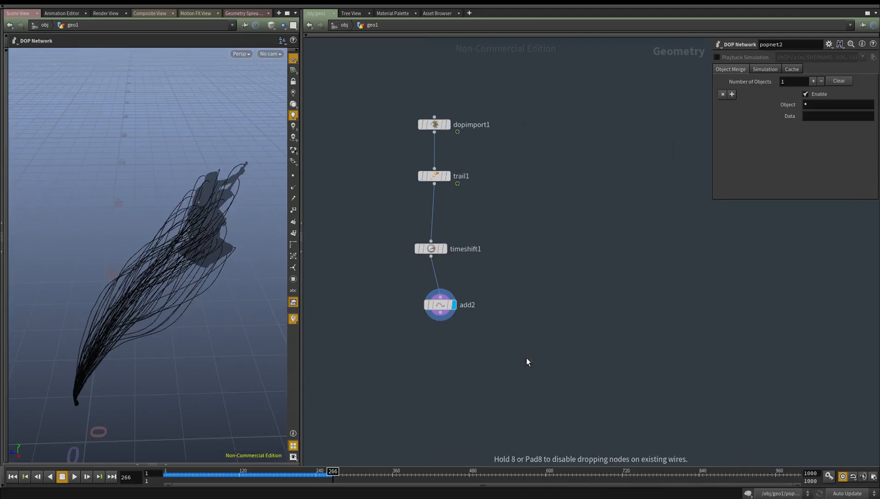
{"action": "left_click", "coordinate": [527, 357]}
{"action": "left_click_drag", "start_coordinate": [527, 359], "coordinate": [461, 351]}
{"action": "left_click_drag", "start_coordinate": [441, 313], "coordinate": [460, 339]}
Compare the trail1 and add2 outputs at different frames and check timeshift1's frame setting
{"action": "left_click_drag", "start_coordinate": [519, 327], "coordinate": [319, 409]}
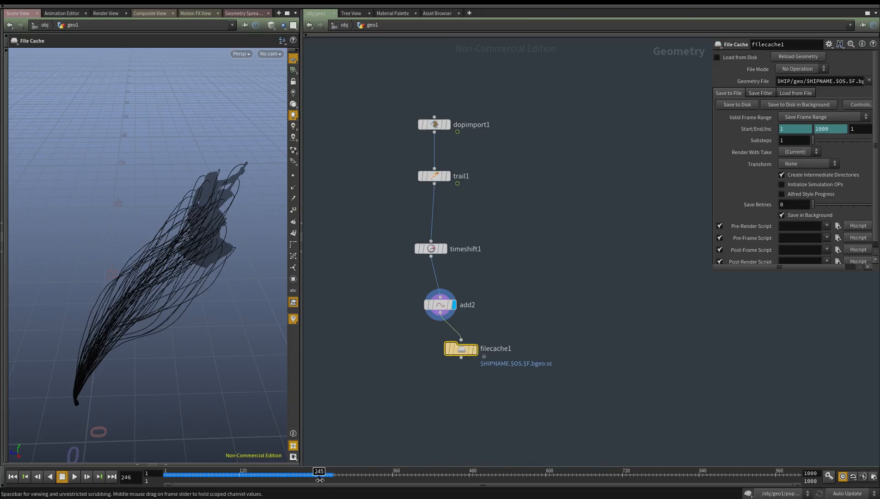
{"action": "key", "text": "r"}
{"action": "left_click", "coordinate": [435, 176]}
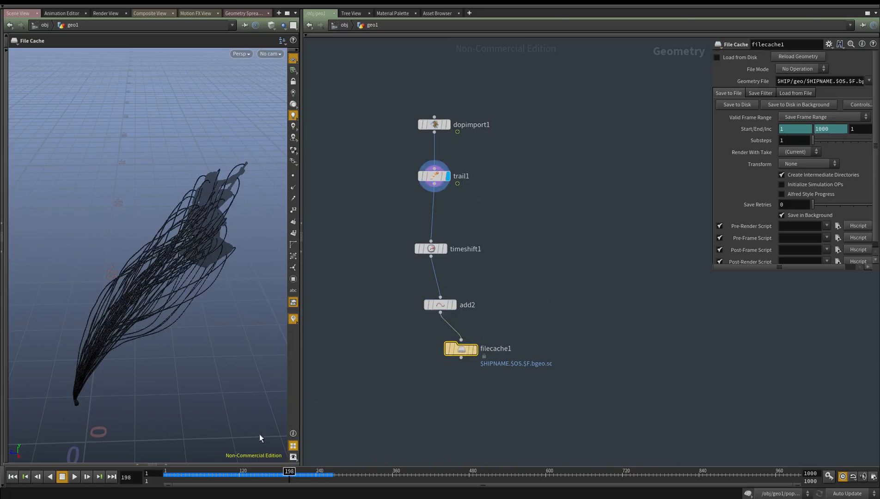
{"action": "left_click_drag", "start_coordinate": [289, 472], "coordinate": [309, 474]}
{"action": "left_click", "coordinate": [454, 305]}
{"action": "scroll", "coordinate": [489, 298], "scroll_direction": "up", "scroll_amount": 3}
{"action": "left_click_drag", "start_coordinate": [480, 283], "coordinate": [308, 337]}
{"action": "left_click", "coordinate": [410, 228]}
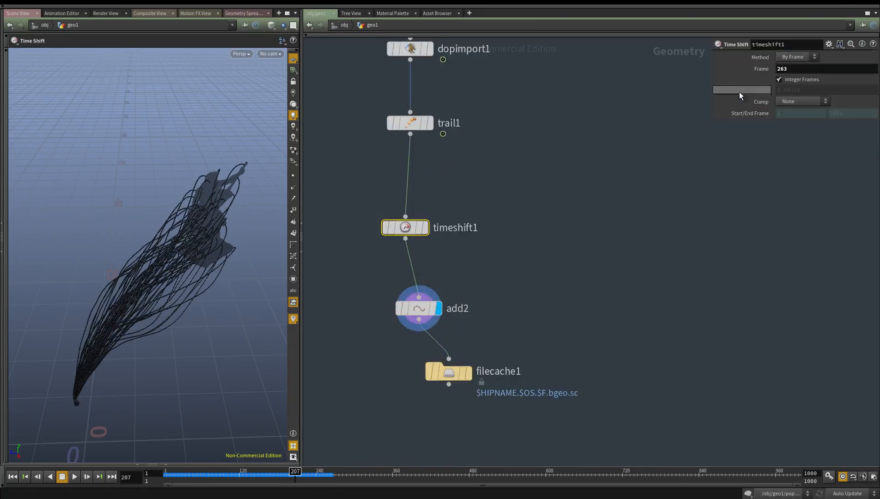
Move filecache1 farther below add2 and review its save settings
{"action": "middle_click_drag", "start_coordinate": [508, 374], "coordinate": [503, 329]}
{"action": "left_click_drag", "start_coordinate": [448, 334], "coordinate": [405, 411]}
{"action": "left_click_drag", "start_coordinate": [169, 384], "coordinate": [158, 229], "text": "alt"}
{"action": "left_click", "coordinate": [401, 406]}
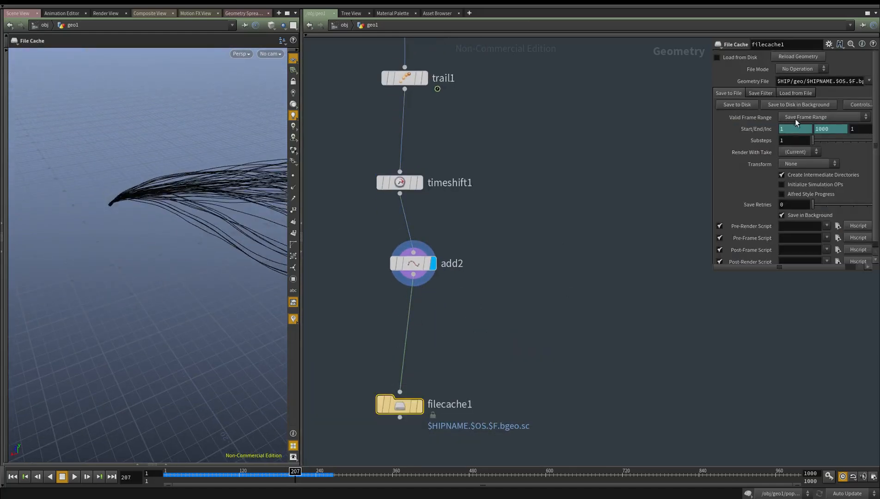
Set timeshift1's Frame to 200 and display its output
{"action": "left_click", "coordinate": [400, 183]}
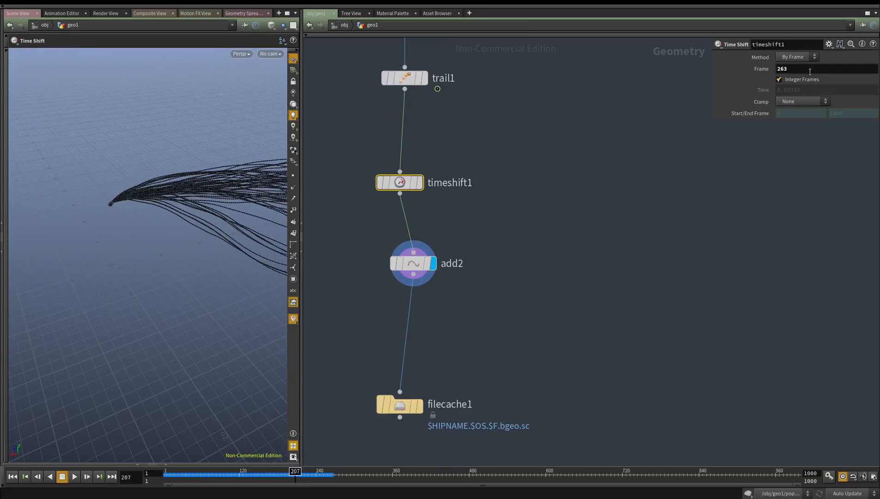
{"action": "left_click_drag", "start_coordinate": [300, 473], "coordinate": [304, 472]}
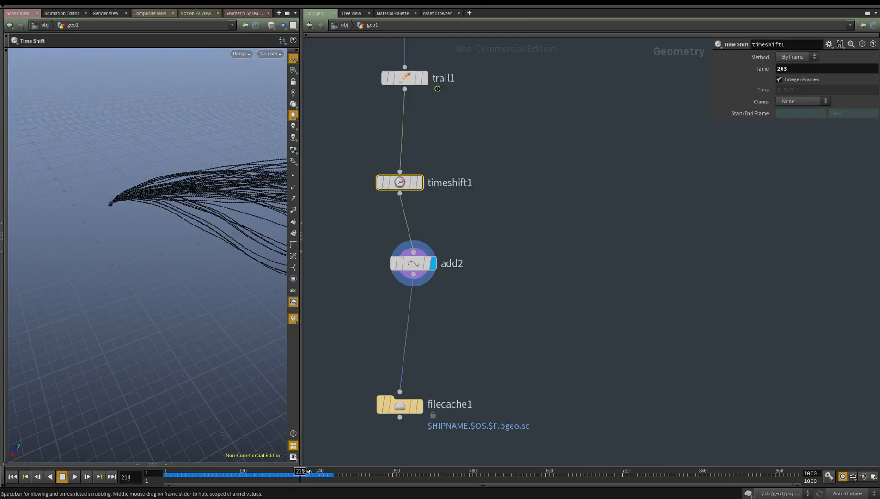
{"action": "left_click_drag", "start_coordinate": [530, 305], "coordinate": [324, 226]}
{"action": "left_click_drag", "start_coordinate": [550, 203], "coordinate": [366, 179]}
{"action": "type", "text": "200"}
{"action": "key", "text": "Return"}
{"action": "left_click", "coordinate": [426, 208]}
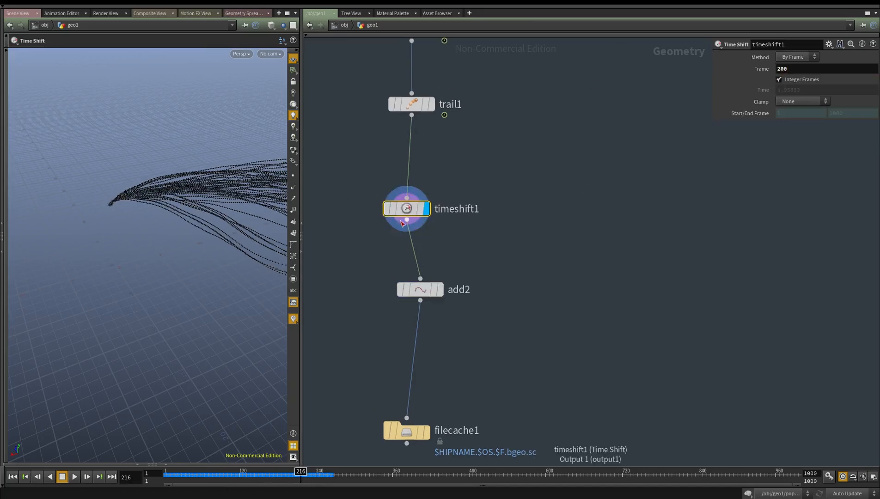
Set timeshift1's Frame to 220 and display add2
{"action": "mouse_move", "coordinate": [806, 69]}
{"action": "middle_mouse_down"}
{"action": "mouse_move", "coordinate": [832, 70]}
{"action": "mouse_move", "coordinate": [809, 77]}
{"action": "middle_mouse_up"}
{"action": "key", "text": "Return"}
{"action": "middle_click_drag", "start_coordinate": [474, 365], "coordinate": [474, 296]}
{"action": "left_click", "coordinate": [445, 250]}
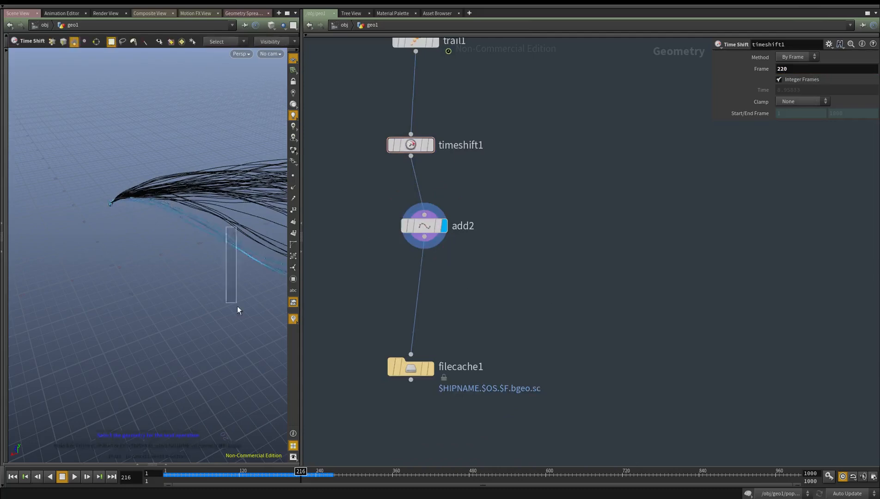
Display filecache1, set its Valid Frame Range to Save Current Frame, and widen its parameter area
{"action": "middle_click_drag", "start_coordinate": [552, 372], "coordinate": [551, 345]}
{"action": "left_click", "coordinate": [429, 343]}
{"action": "left_click", "coordinate": [465, 342]}
{"action": "left_click_drag", "start_coordinate": [455, 410], "coordinate": [335, 299]}
{"action": "left_click", "coordinate": [823, 117]}
{"action": "left_click", "coordinate": [813, 119]}
{"action": "left_click_drag", "start_coordinate": [702, 163], "coordinate": [508, 162]}
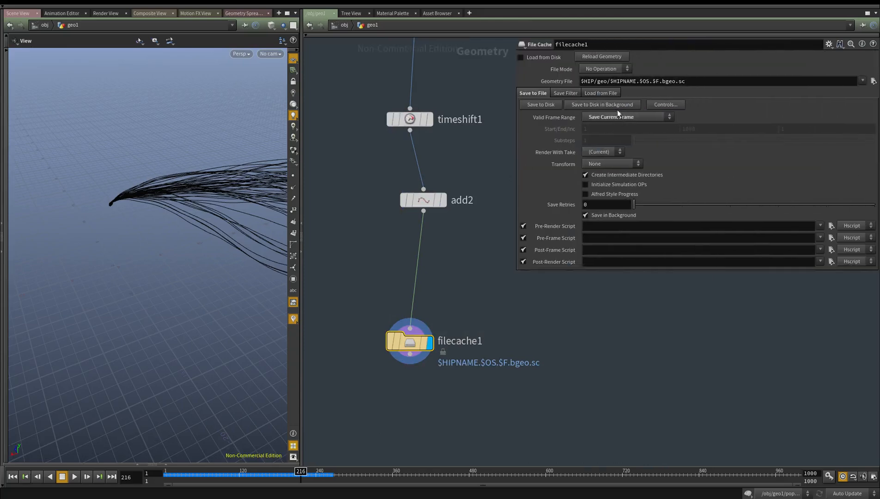
Set filecache1's Geometry File to $HIP/geo/curves_path.v1.bgeo.sc and enable Load from Disk
{"action": "left_click_drag", "start_coordinate": [660, 78], "coordinate": [657, 79]}
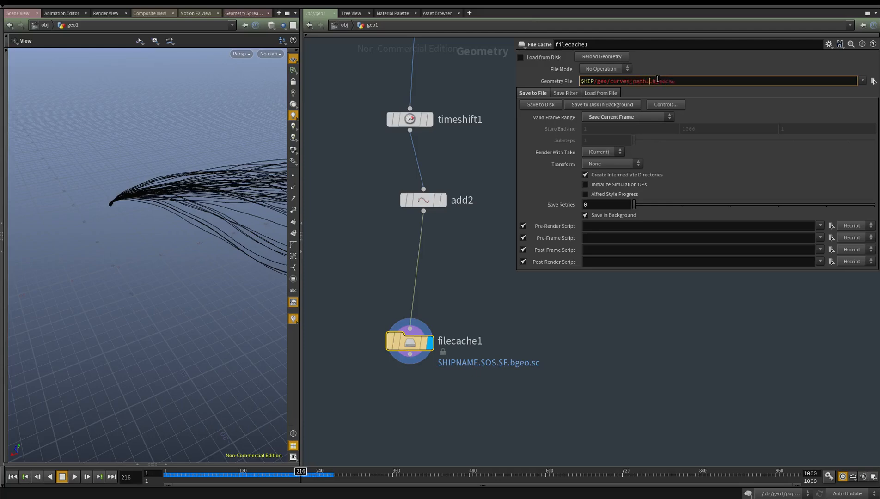
{"action": "type", "text": "v1."}
{"action": "key", "text": "Return"}
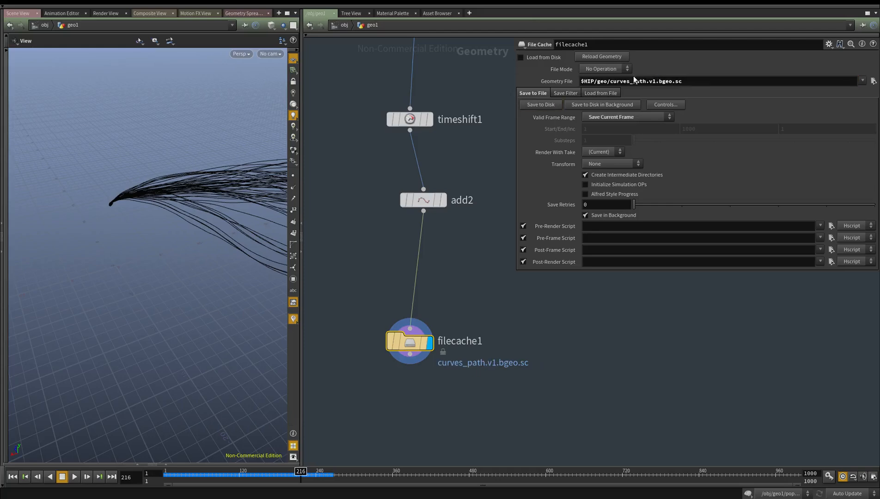
{"action": "left_click", "coordinate": [521, 57]}
Add a File node below filecache1 and set its Geometry File to $HIP/geo/curves_path.v1.bgeo.sc
{"action": "scroll", "coordinate": [505, 348], "scroll_direction": "down", "scroll_amount": 2}
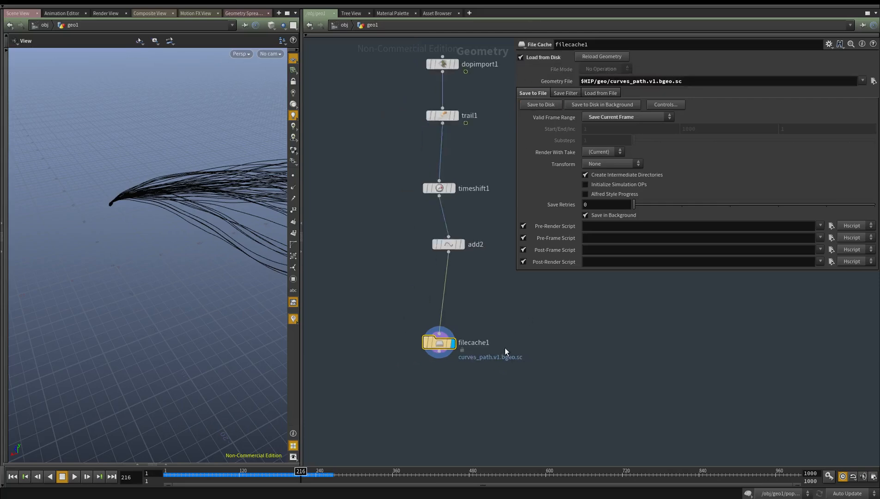
{"action": "key", "text": "Tab"}
{"action": "type", "text": "file"}
{"action": "key", "text": "Return"}
{"action": "left_click", "coordinate": [431, 360]}
{"action": "double_click", "coordinate": [623, 70]}
{"action": "type", "text": "$HIP/geo/curves_path.v1.bgeo.sc"}
{"action": "key", "text": "Return"}
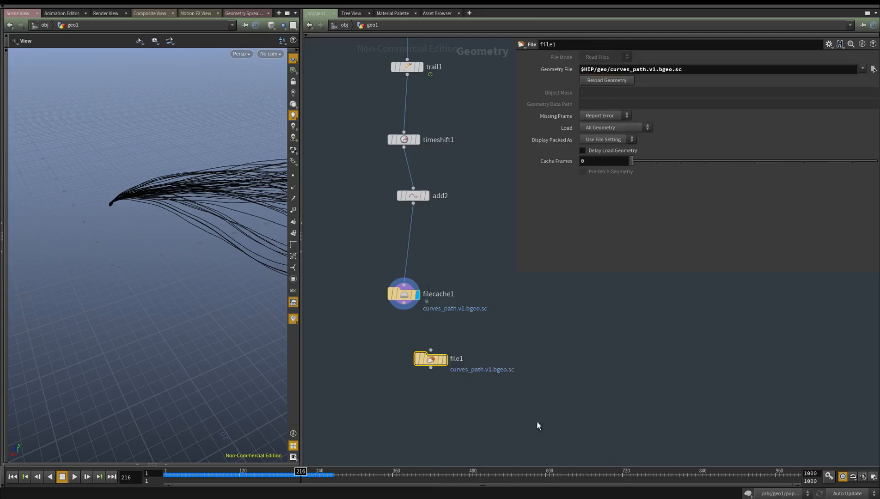
Display file1 and move it up the network, close to curve2 and convert2
{"action": "scroll", "coordinate": [458, 358], "scroll_direction": "down", "scroll_amount": 2}
{"action": "key", "text": "r"}
{"action": "left_click_drag", "start_coordinate": [467, 372], "coordinate": [390, 339]}
{"action": "scroll", "coordinate": [465, 361], "scroll_direction": "down", "scroll_amount": 1}
{"action": "middle_click_drag", "start_coordinate": [465, 362], "coordinate": [532, 396]}
{"action": "scroll", "coordinate": [532, 395], "scroll_direction": "down", "scroll_amount": 1}
{"action": "scroll", "coordinate": [458, 353], "scroll_direction": "down", "scroll_amount": 2}
{"action": "middle_click_drag", "start_coordinate": [466, 336], "coordinate": [404, 388]}
{"action": "left_click_drag", "start_coordinate": [399, 407], "coordinate": [421, 325]}
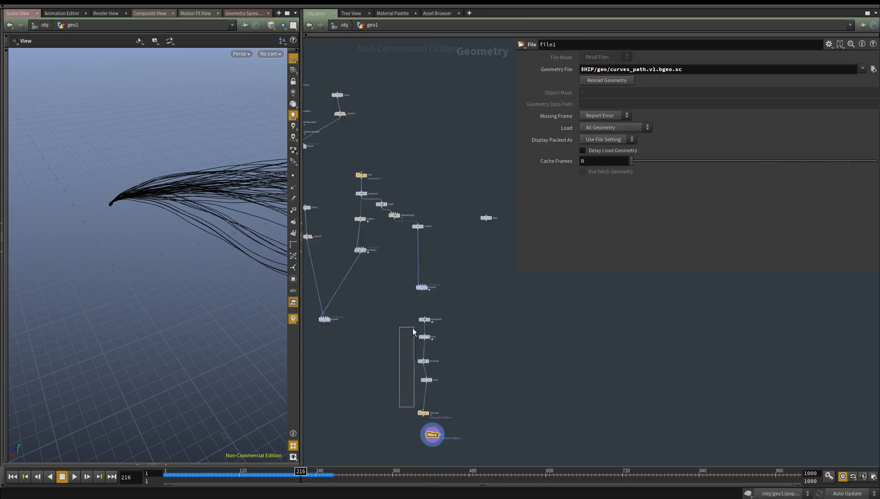
{"action": "mouse_move", "coordinate": [421, 402]}
{"action": "left_mouse_down"}
{"action": "mouse_move", "coordinate": [432, 419]}
{"action": "mouse_move", "coordinate": [423, 389]}
{"action": "mouse_move", "coordinate": [419, 398]}
{"action": "left_mouse_up"}
{"action": "left_click_drag", "start_coordinate": [433, 436], "coordinate": [339, 204]}
{"action": "middle_click_drag", "start_coordinate": [341, 241], "coordinate": [462, 292]}
Feed file1 into convert2 in place of curve2 and display convert2
{"action": "scroll", "coordinate": [463, 291], "scroll_direction": "up", "scroll_amount": 5}
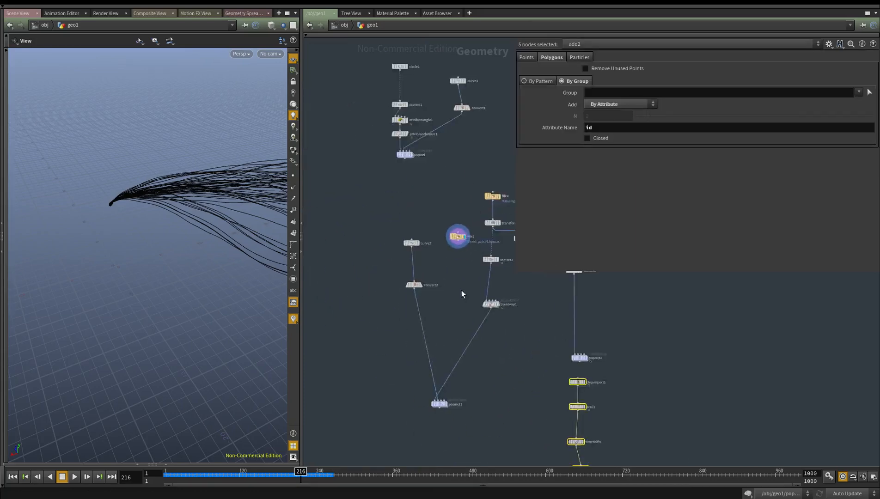
{"action": "key", "text": "r"}
{"action": "left_click_drag", "start_coordinate": [407, 292], "coordinate": [353, 252]}
{"action": "middle_click_drag", "start_coordinate": [398, 240], "coordinate": [387, 272]}
{"action": "left_click_drag", "start_coordinate": [373, 307], "coordinate": [402, 198]}
{"action": "left_click_drag", "start_coordinate": [360, 237], "coordinate": [348, 229]}
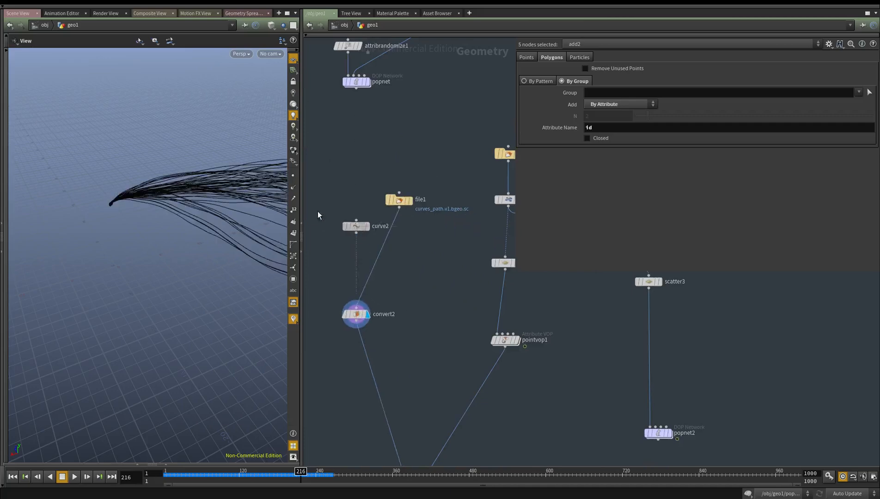
Move curve2 aside and align file1 directly above convert2
{"action": "left_click_drag", "start_coordinate": [432, 204], "coordinate": [407, 183]}
{"action": "middle_click_drag", "start_coordinate": [408, 231], "coordinate": [415, 211]}
{"action": "left_click", "coordinate": [403, 179]}
{"action": "left_click_drag", "start_coordinate": [403, 178], "coordinate": [359, 222]}
{"action": "left_click", "coordinate": [374, 295]}
{"action": "middle_click_drag", "start_coordinate": [353, 341], "coordinate": [350, 254]}
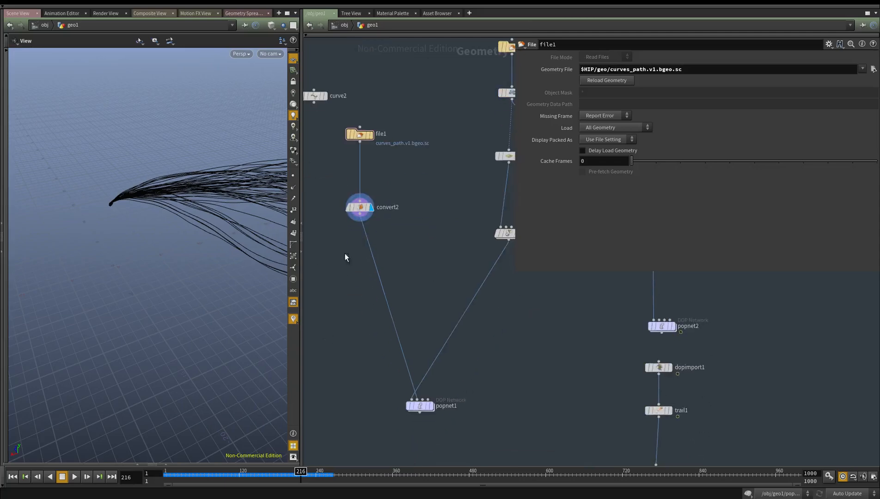
Turn on point display in the viewport and examine convert2's curves up to their converging end
{"action": "middle_click_drag", "start_coordinate": [147, 192], "coordinate": [23, 253]}
{"action": "left_click_drag", "start_coordinate": [24, 254], "coordinate": [179, 251]}
{"action": "right_click_drag", "start_coordinate": [179, 251], "coordinate": [272, 252]}
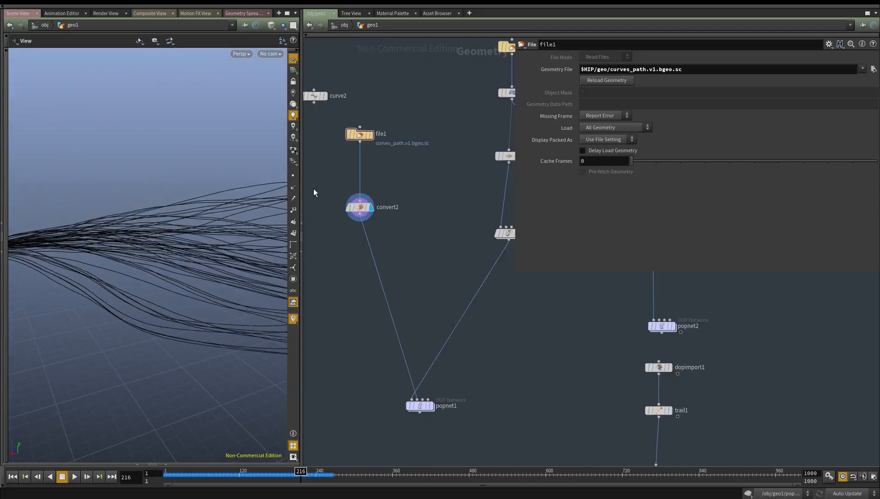
{"action": "left_click", "coordinate": [293, 176]}
{"action": "left_click_drag", "start_coordinate": [199, 206], "coordinate": [98, 239]}
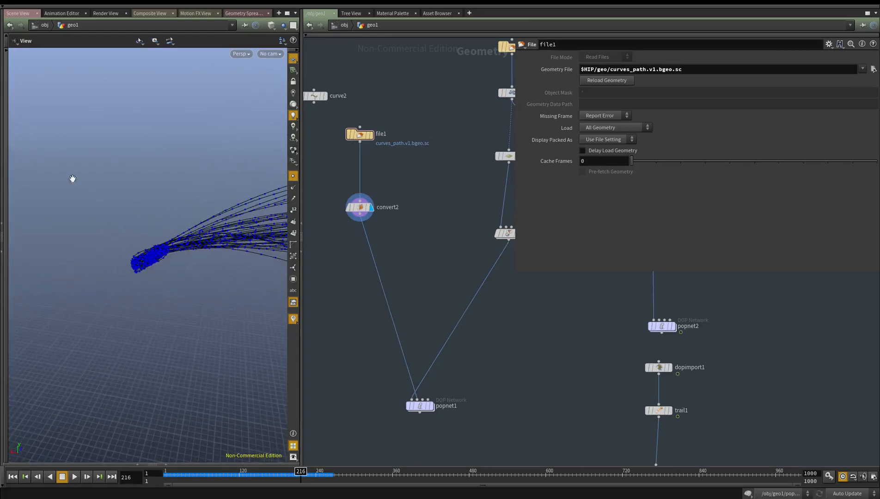
Reveal the viewport's hidden tool strip and activate the Select tool
{"action": "left_click", "coordinate": [6, 136]}
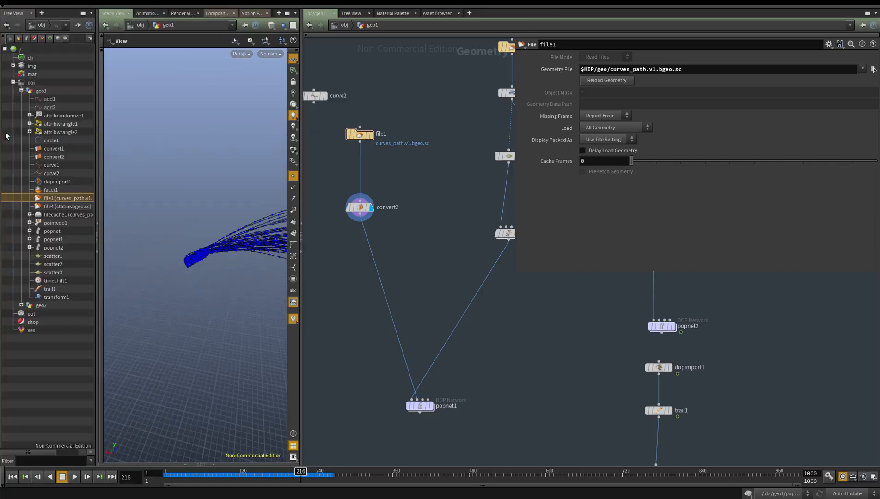
{"action": "left_click", "coordinate": [94, 222]}
{"action": "left_click", "coordinate": [6, 103]}
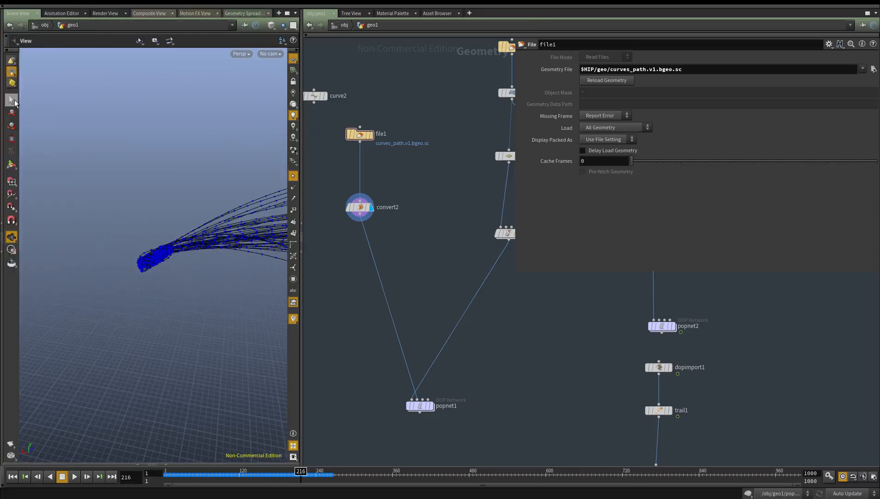
{"action": "left_click", "coordinate": [13, 100]}
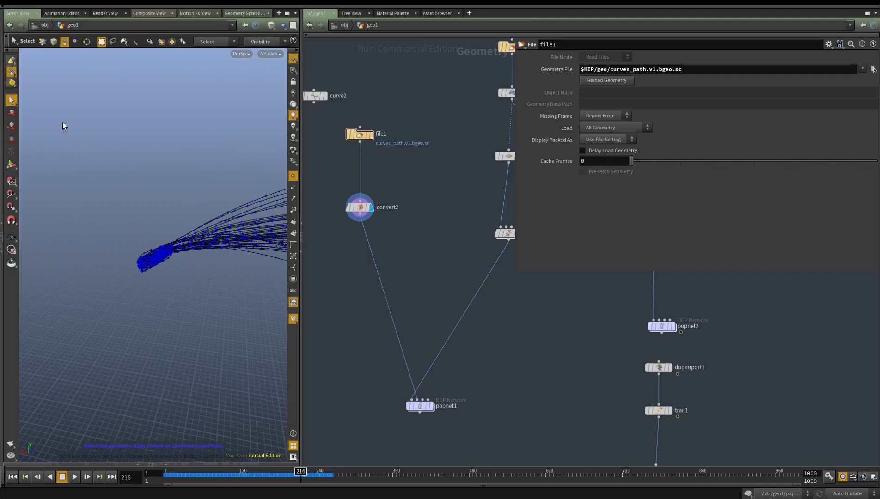
Select the clustered points at the converging end of convert2's curves and delete them
{"action": "left_click_drag", "start_coordinate": [116, 233], "coordinate": [176, 304]}
{"action": "right_click", "coordinate": [15, 75]}
{"action": "left_click", "coordinate": [19, 79]}
{"action": "left_click_drag", "start_coordinate": [131, 204], "coordinate": [175, 330]}
{"action": "key", "text": "Delete"}
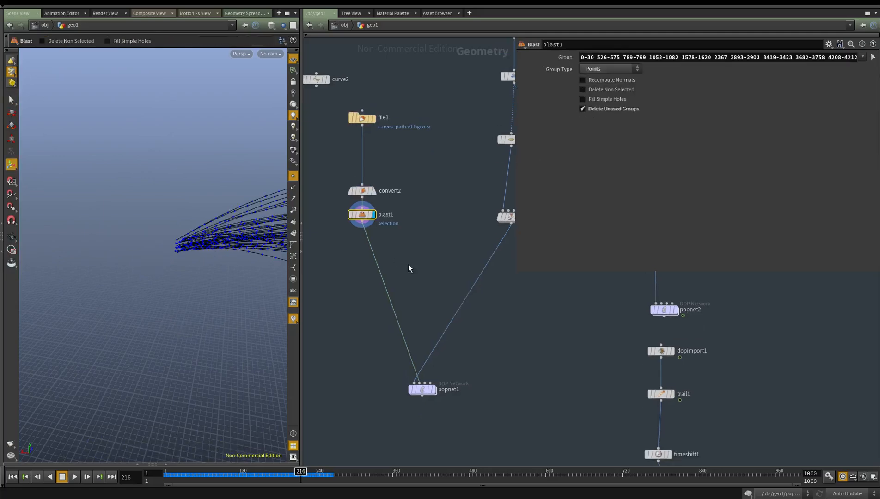
Add a Resample node between blast1 and popnet1 and display it
{"action": "key", "text": "Tab"}
{"action": "type", "text": "resa"}
{"action": "key", "text": "Return"}
{"action": "left_click", "coordinate": [370, 262]}
{"action": "left_click_drag", "start_coordinate": [370, 261], "coordinate": [372, 247]}
{"action": "left_click", "coordinate": [380, 248]}
{"action": "middle_click_drag", "start_coordinate": [324, 266], "coordinate": [323, 277]}
Try maximum segment lengths of 0.5 and 1 on resample1 and compare the point density along the curves
{"action": "double_click", "coordinate": [600, 122]}
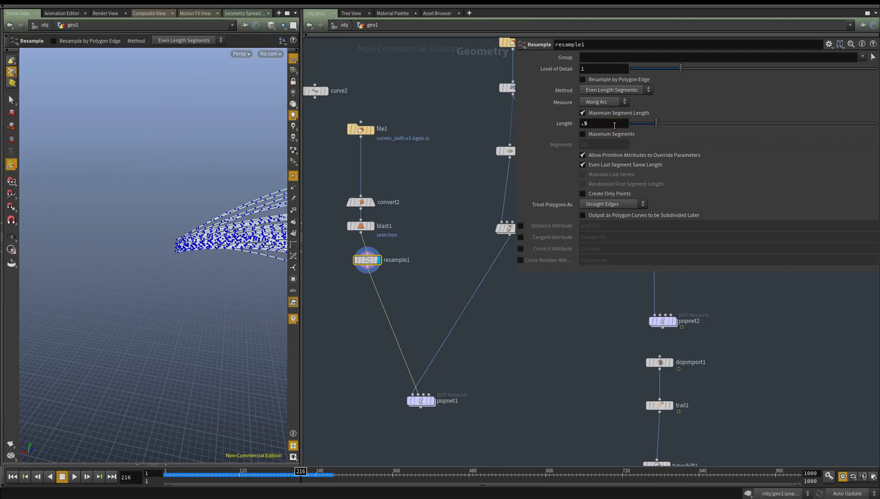
{"action": "type", "text": ".5"}
{"action": "key", "text": "Return"}
{"action": "middle_click_drag", "start_coordinate": [409, 270], "coordinate": [401, 283]}
{"action": "scroll", "coordinate": [163, 238], "scroll_direction": "down", "scroll_amount": 5}
{"action": "middle_click_drag", "start_coordinate": [163, 238], "coordinate": [86, 208], "text": "alt"}
{"action": "left_click_drag", "start_coordinate": [87, 208], "coordinate": [176, 246], "text": "alt"}
{"action": "scroll", "coordinate": [177, 246], "scroll_direction": "down", "scroll_amount": 1}
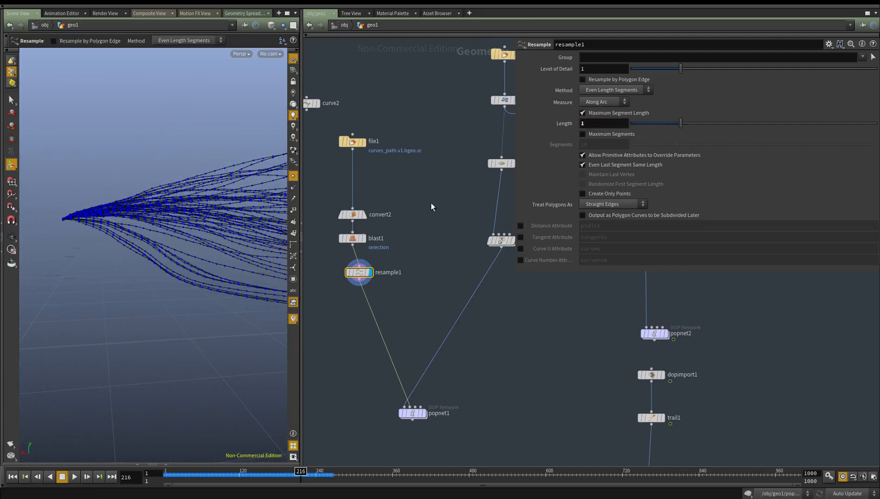
Set resample1's maximum segment length to 2 and inspect the curves
{"action": "left_click_drag", "start_coordinate": [135, 204], "coordinate": [159, 212], "text": "alt"}
{"action": "left_click_drag", "start_coordinate": [623, 123], "coordinate": [446, 143]}
{"action": "type", "text": "2"}
{"action": "key", "text": "Return"}
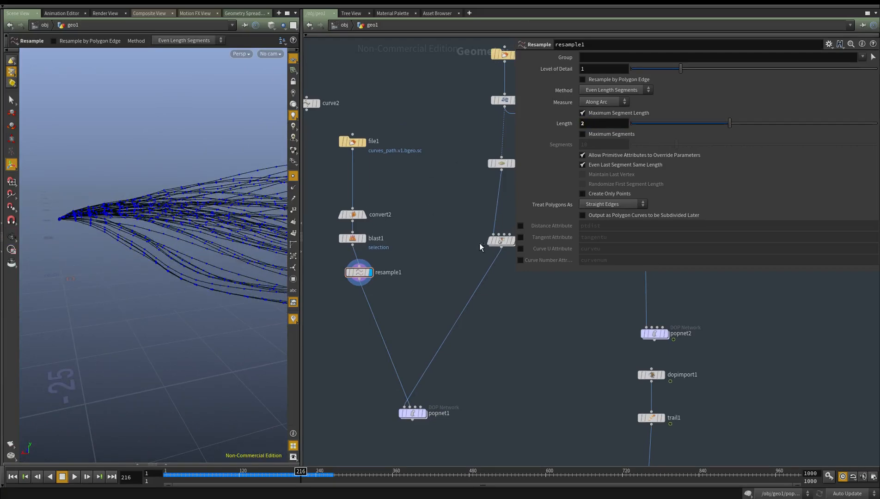
{"action": "scroll", "coordinate": [212, 263], "scroll_direction": "down", "scroll_amount": 5}
{"action": "middle_click_drag", "start_coordinate": [212, 264], "coordinate": [146, 251], "text": "alt"}
{"action": "scroll", "coordinate": [145, 252], "scroll_direction": "up", "scroll_amount": 4}
{"action": "left_click_drag", "start_coordinate": [145, 252], "coordinate": [202, 225], "text": "alt"}
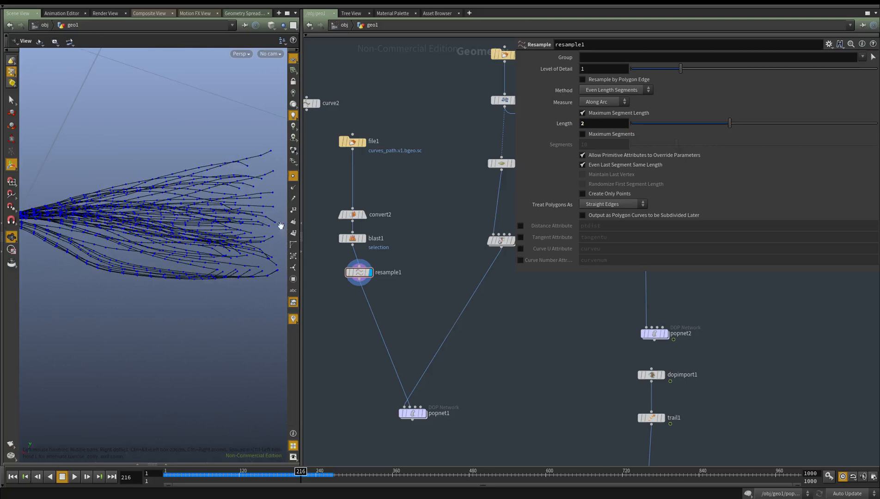
Cut convert2 from above blast1 and paste it between resample1 and popnet1
{"action": "left_click", "coordinate": [354, 215]}
{"action": "key", "text": "ctrl+x"}
{"action": "middle_click_drag", "start_coordinate": [399, 308], "coordinate": [405, 284]}
{"action": "key", "text": "ctrl+v"}
{"action": "left_click_drag", "start_coordinate": [405, 286], "coordinate": [378, 291]}
{"action": "middle_click_drag", "start_coordinate": [378, 290], "coordinate": [404, 272]}
{"action": "middle_click_drag", "start_coordinate": [93, 265], "coordinate": [214, 267], "text": "alt"}
{"action": "left_click_drag", "start_coordinate": [214, 267], "coordinate": [165, 283], "text": "alt"}
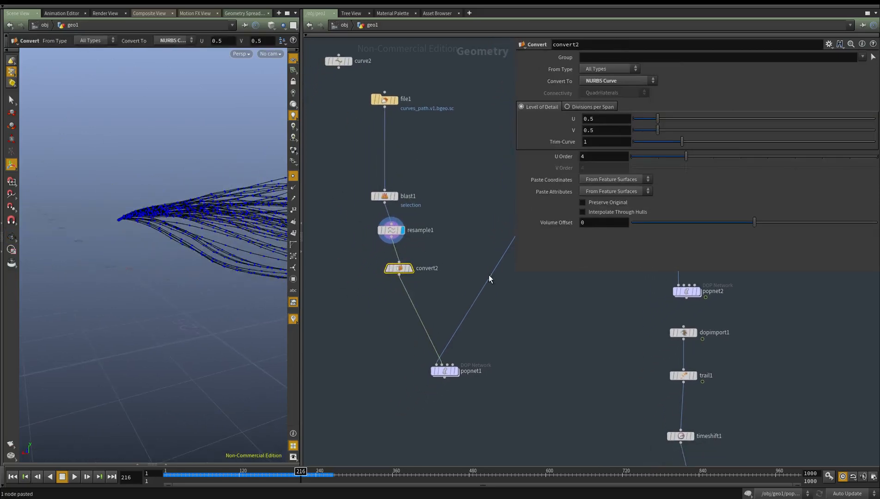
Display convert2 and turn off point display in the viewport
{"action": "left_click", "coordinate": [411, 269]}
{"action": "middle_click_drag", "start_coordinate": [211, 230], "coordinate": [73, 256], "text": "alt"}
{"action": "scroll", "coordinate": [72, 255], "scroll_direction": "up", "scroll_amount": 4}
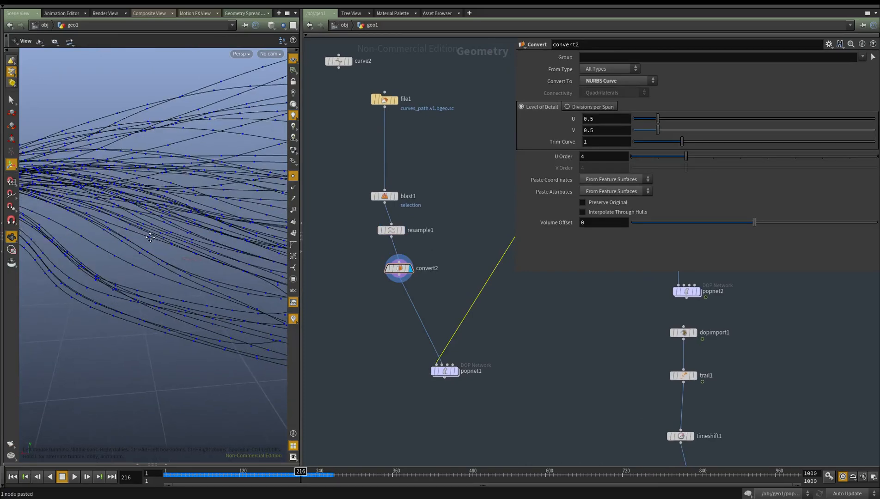
{"action": "left_click", "coordinate": [295, 177]}
{"action": "right_click_drag", "start_coordinate": [255, 222], "coordinate": [130, 213], "text": "alt"}
{"action": "left_click_drag", "start_coordinate": [130, 213], "coordinate": [208, 228], "text": "alt"}
Switch the display between blast1, resample1 and convert2 to compare their curves
{"action": "left_click", "coordinate": [396, 197]}
{"action": "middle_click_drag", "start_coordinate": [459, 213], "coordinate": [438, 235]}
{"action": "left_click", "coordinate": [382, 252]}
{"action": "left_click", "coordinate": [389, 290]}
{"action": "left_click", "coordinate": [375, 218]}
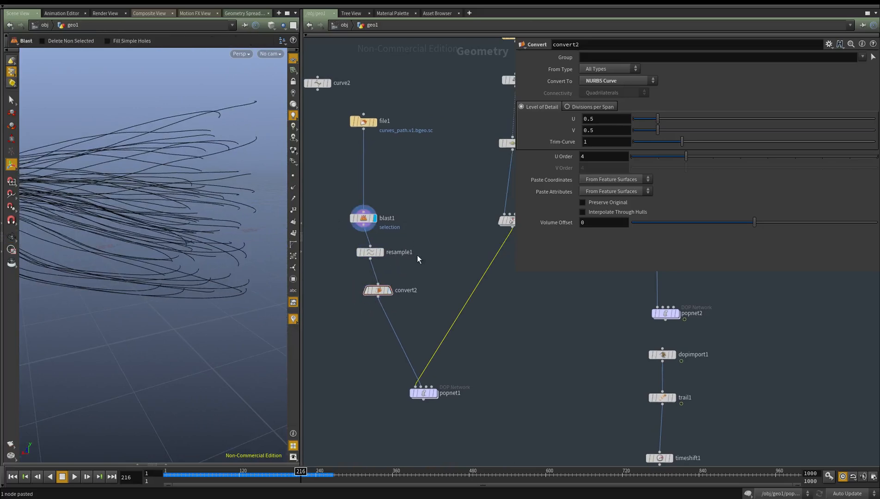
Bypass convert2, toggling the bypass off and on again to compare the result
{"action": "left_click", "coordinate": [378, 291]}
{"action": "middle_click_drag", "start_coordinate": [340, 324], "coordinate": [369, 322]}
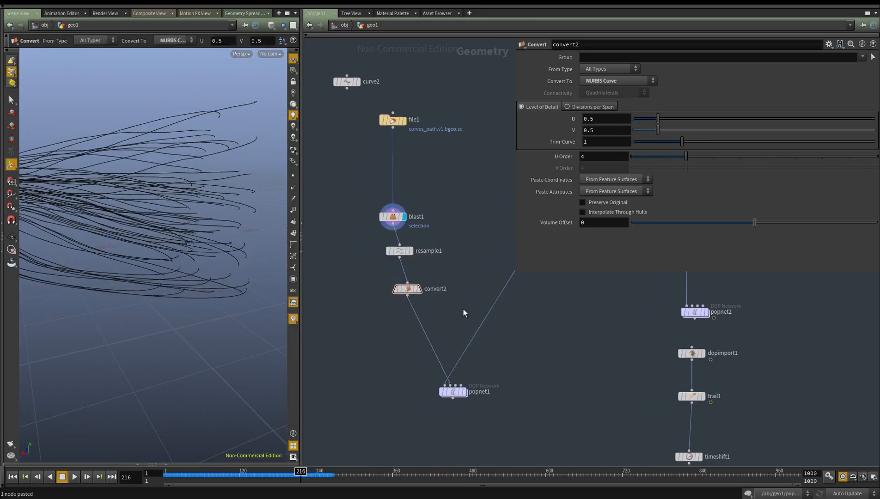
{"action": "middle_click_drag", "start_coordinate": [352, 284], "coordinate": [356, 303]}
{"action": "key", "text": "b"}
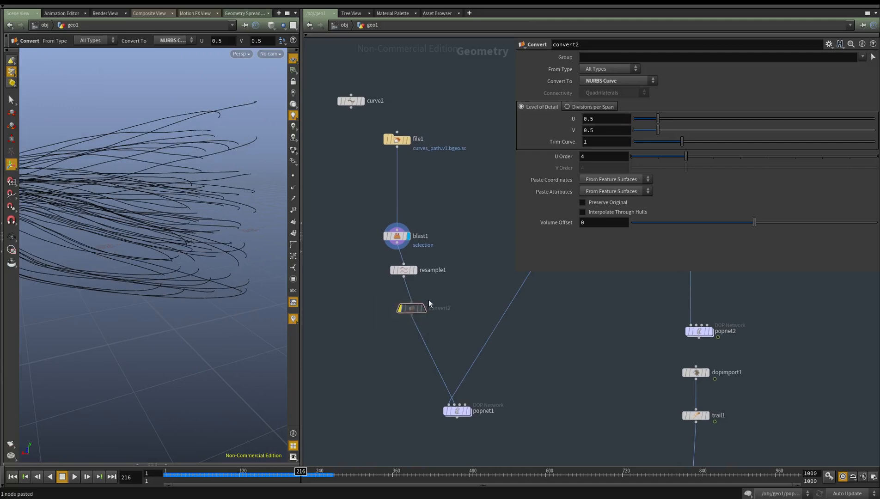
{"action": "key", "text": "b"}
{"action": "key", "text": "b"}
Select resample1 and examine the curves from several angles
{"action": "middle_click_drag", "start_coordinate": [446, 287], "coordinate": [447, 278]}
{"action": "left_click", "coordinate": [404, 260]}
{"action": "middle_click_drag", "start_coordinate": [314, 273], "coordinate": [316, 273]}
{"action": "right_click_drag", "start_coordinate": [189, 190], "coordinate": [156, 247], "text": "alt"}
{"action": "middle_click_drag", "start_coordinate": [156, 247], "coordinate": [95, 259], "text": "alt"}
{"action": "left_click_drag", "start_coordinate": [95, 260], "coordinate": [224, 281], "text": "alt"}
Display popnet1 and return the timeline to frame 1
{"action": "middle_click_drag", "start_coordinate": [550, 417], "coordinate": [427, 317]}
{"action": "key", "text": "r"}
{"action": "left_click_drag", "start_coordinate": [426, 317], "coordinate": [303, 237]}
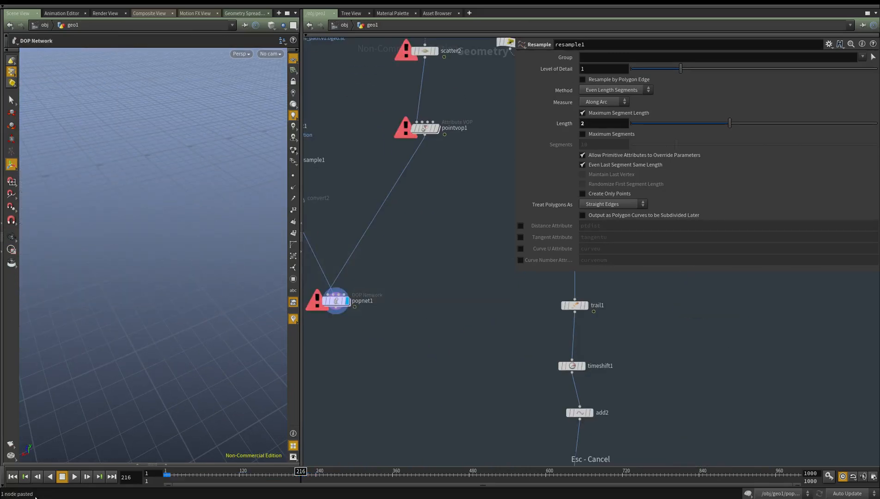
{"action": "left_click", "coordinate": [14, 479]}
Move popnet1 lower in the network, go inside it and select popcurveforce1 to inspect its settings and guides
{"action": "left_click_drag", "start_coordinate": [336, 305], "coordinate": [388, 332]}
{"action": "double_click", "coordinate": [387, 333]}
{"action": "scroll", "coordinate": [387, 356], "scroll_direction": "down", "scroll_amount": 5}
{"action": "scroll", "coordinate": [195, 244], "scroll_direction": "down", "scroll_amount": 7}
{"action": "scroll", "coordinate": [475, 324], "scroll_direction": "up", "scroll_amount": 4}
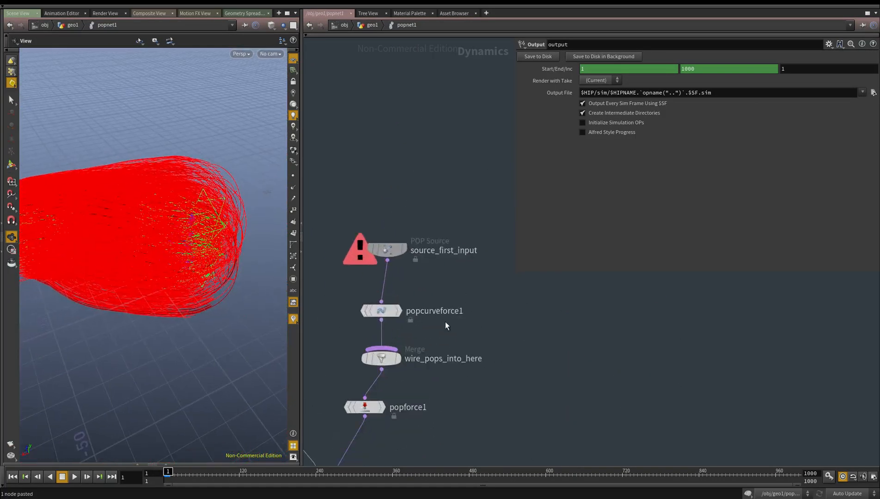
{"action": "left_click", "coordinate": [381, 311]}
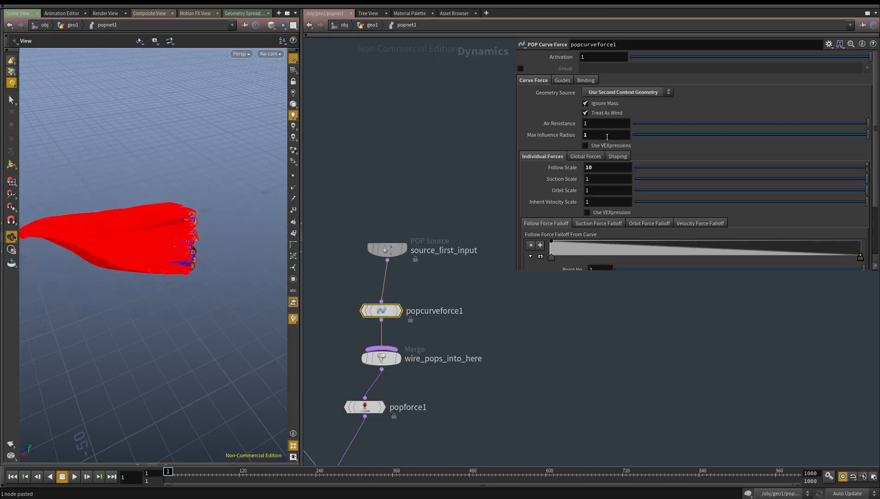
{"action": "left_click_drag", "start_coordinate": [265, 201], "coordinate": [169, 261]}
{"action": "right_click_drag", "start_coordinate": [169, 261], "coordinate": [226, 258]}
Return to the geo1 network and take convert2 out of bypass
{"action": "key", "text": "u"}
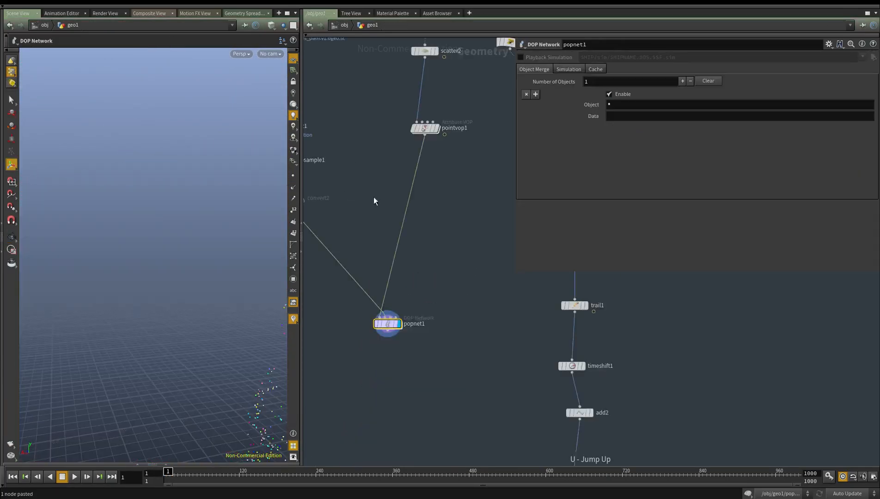
{"action": "left_click", "coordinate": [453, 323]}
{"action": "left_click_drag", "start_coordinate": [592, 124], "coordinate": [463, 140]}
{"action": "middle_click_drag", "start_coordinate": [433, 278], "coordinate": [380, 268]}
{"action": "left_click", "coordinate": [479, 314]}
{"action": "left_click", "coordinate": [437, 366]}
{"action": "left_click_drag", "start_coordinate": [475, 343], "coordinate": [372, 395]}
{"action": "key", "text": "b"}
{"action": "middle_click_drag", "start_coordinate": [379, 395], "coordinate": [380, 349]}
{"action": "left_click", "coordinate": [364, 328]}
Frame the geometry, display popnet1 and go back inside it to inspect the curve force guides
{"action": "key", "text": "space+f"}
{"action": "key", "text": "r"}
{"action": "key", "text": "space+f"}
{"action": "left_click_drag", "start_coordinate": [150, 287], "coordinate": [152, 295], "text": "alt"}
{"action": "middle_click_drag", "start_coordinate": [431, 384], "coordinate": [356, 219]}
{"action": "left_click_drag", "start_coordinate": [540, 364], "coordinate": [565, 334]}
{"action": "middle_click_drag", "start_coordinate": [503, 339], "coordinate": [466, 314]}
{"action": "double_click", "coordinate": [460, 342]}
{"action": "right_click_drag", "start_coordinate": [140, 250], "coordinate": [240, 238]}
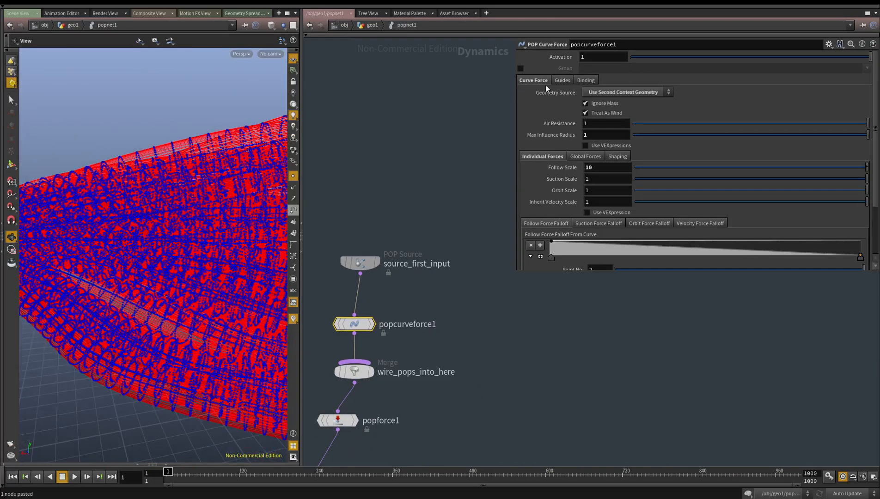
Set popcurveforce1's guide spacing to 10
{"action": "left_click", "coordinate": [563, 80]}
{"action": "left_click_drag", "start_coordinate": [602, 112], "coordinate": [539, 118]}
{"action": "type", "text": "10"}
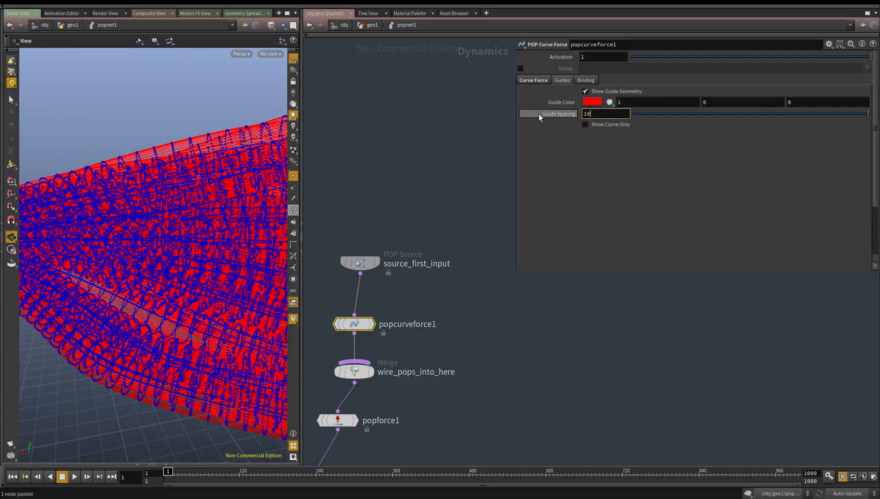
{"action": "key", "text": "Return"}
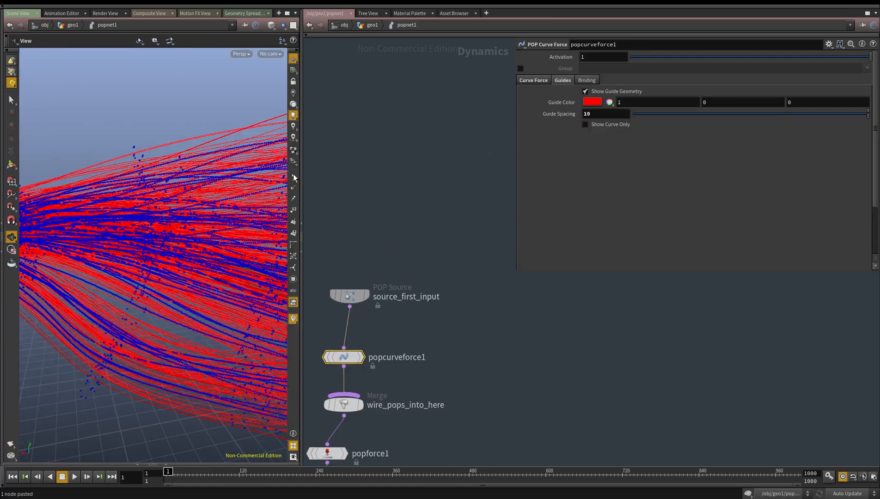
Turn off point display in the viewport and inspect the guide geometry
{"action": "left_click", "coordinate": [294, 177]}
{"action": "right_click_drag", "start_coordinate": [222, 217], "coordinate": [164, 234]}
{"action": "left_click_drag", "start_coordinate": [163, 234], "coordinate": [121, 245]}
{"action": "right_click_drag", "start_coordinate": [122, 245], "coordinate": [160, 245]}
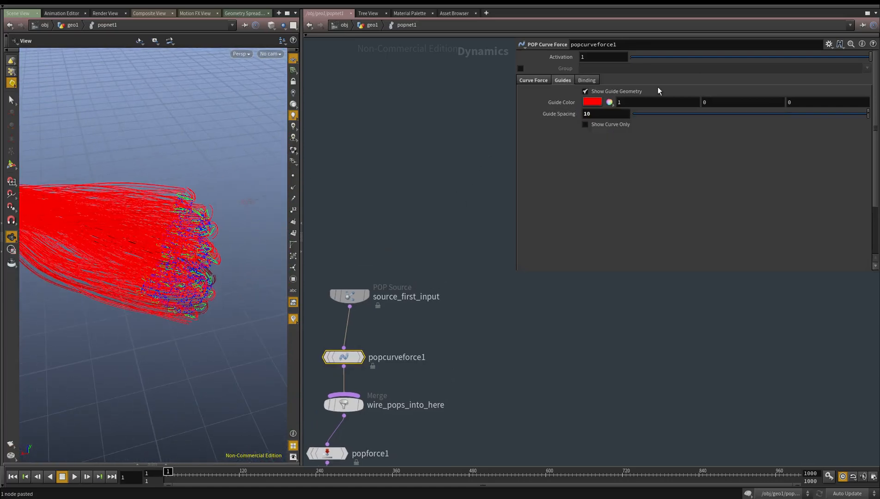
Enable Show Curve Only for popcurveforce1's guides and set the guide spacing to 4
{"action": "left_click", "coordinate": [591, 125]}
{"action": "left_click_drag", "start_coordinate": [106, 241], "coordinate": [120, 212]}
{"action": "right_click_drag", "start_coordinate": [119, 212], "coordinate": [140, 221]}
{"action": "left_click_drag", "start_coordinate": [139, 222], "coordinate": [160, 224]}
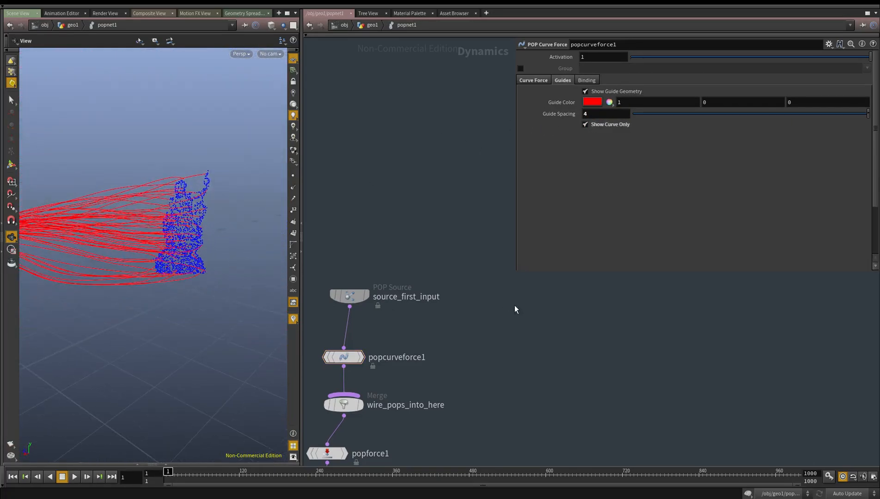
Select the output node, then play the simulation to watch how the particles follow the curves and stop it
{"action": "middle_click_drag", "start_coordinate": [505, 305], "coordinate": [505, 186]}
{"action": "scroll", "coordinate": [504, 186], "scroll_direction": "down", "scroll_amount": 1}
{"action": "middle_click_drag", "start_coordinate": [462, 325], "coordinate": [550, 220]}
{"action": "left_click", "coordinate": [415, 303]}
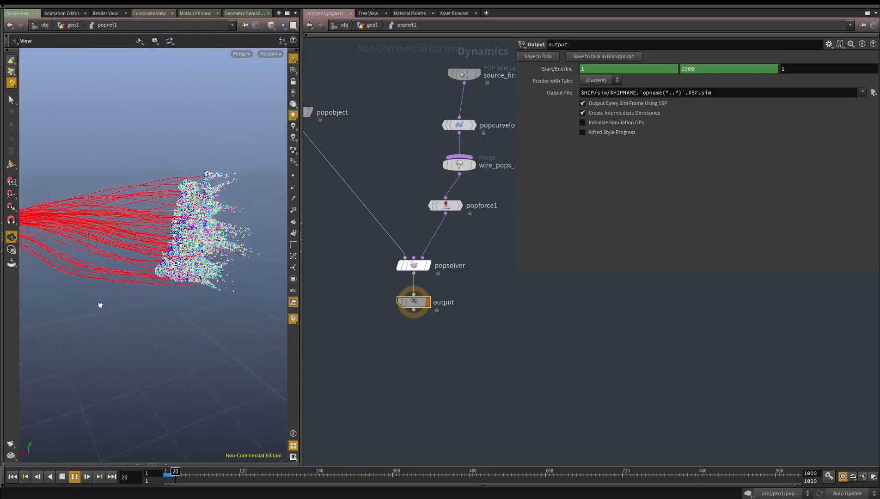
{"action": "left_click_drag", "start_coordinate": [98, 305], "coordinate": [129, 303]}
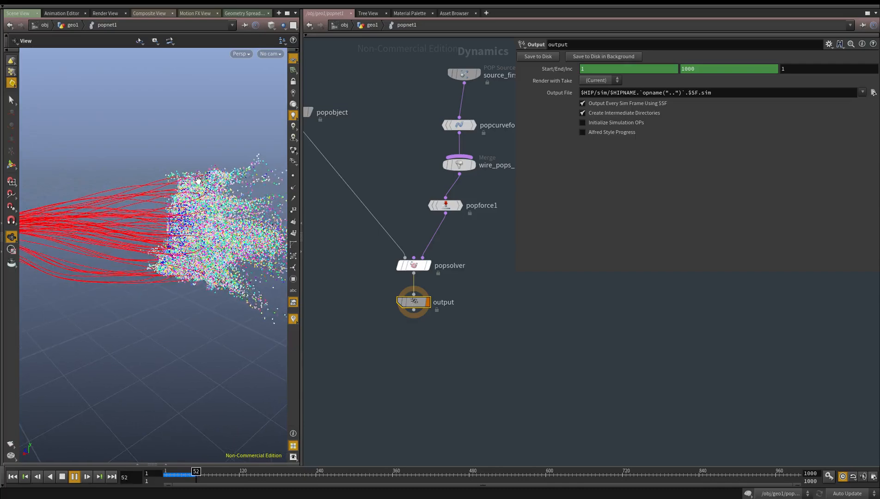
{"action": "left_click", "coordinate": [61, 475]}
Open the birth settings of source_first_input for review
{"action": "middle_click_drag", "start_coordinate": [502, 277], "coordinate": [490, 338]}
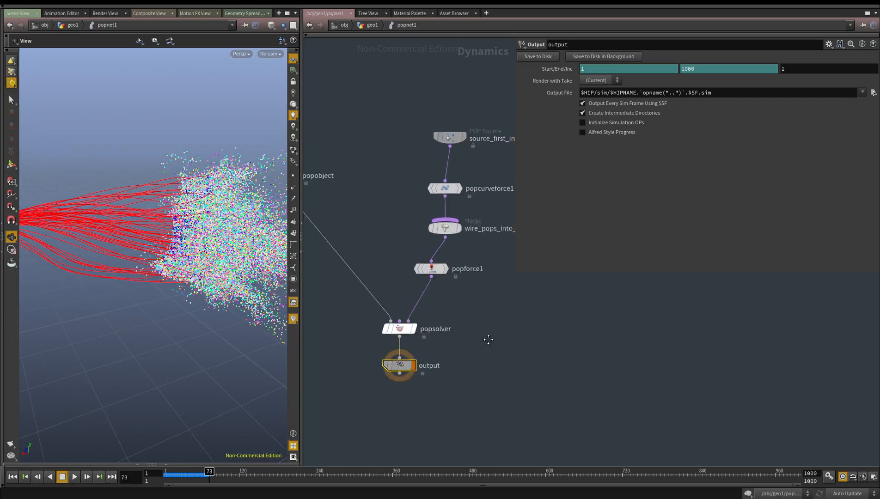
{"action": "scroll", "coordinate": [495, 175], "scroll_direction": "up", "scroll_amount": 4}
{"action": "left_click", "coordinate": [432, 116]}
{"action": "left_click", "coordinate": [548, 69]}
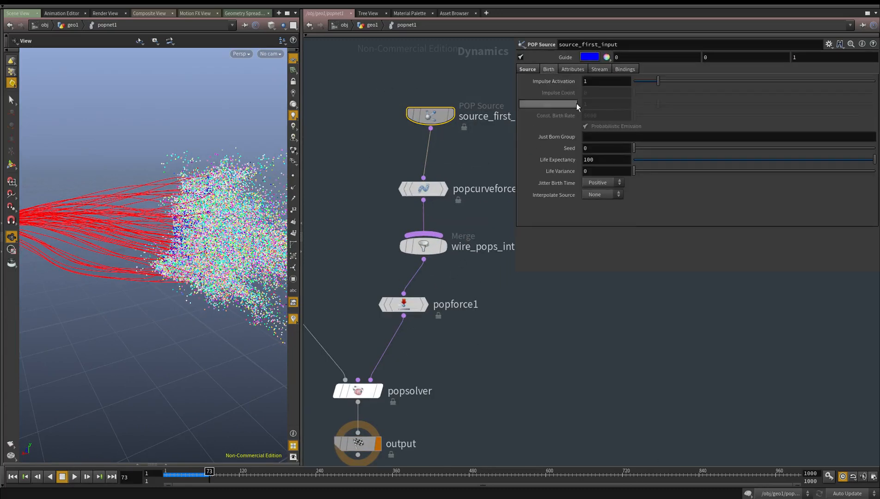
Set popcurveforce1's Max Influence Radius to 4
{"action": "left_click", "coordinate": [432, 189]}
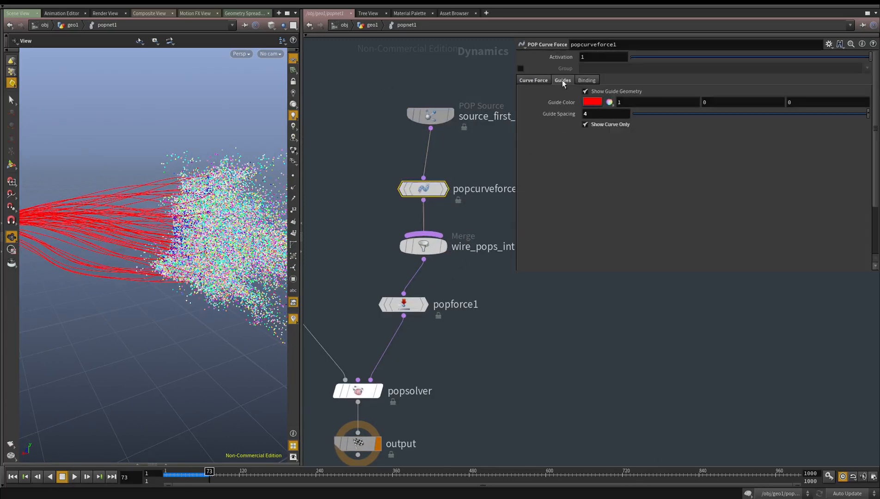
{"action": "left_click", "coordinate": [540, 80]}
{"action": "left_click", "coordinate": [459, 386]}
{"action": "middle_click_drag", "start_coordinate": [458, 386], "coordinate": [473, 344]}
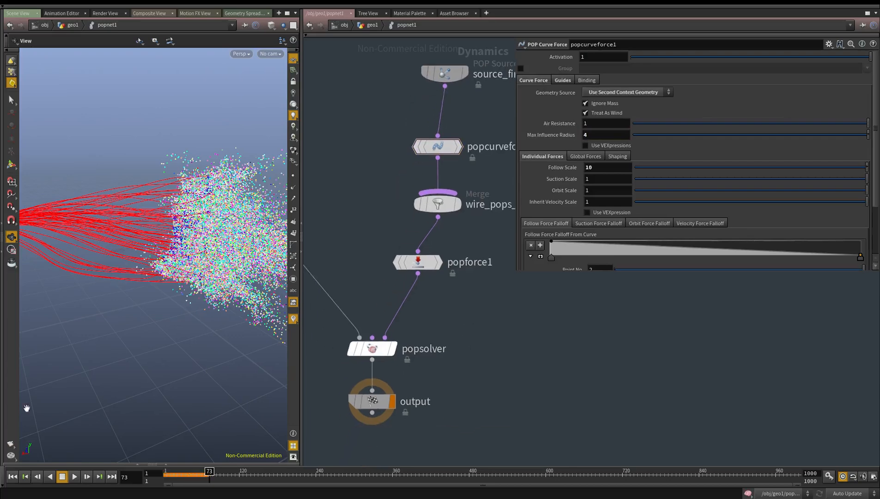
Replay the simulation from the first frame to check the particle motion and stop it
{"action": "left_click", "coordinate": [26, 477]}
{"action": "left_click", "coordinate": [74, 476]}
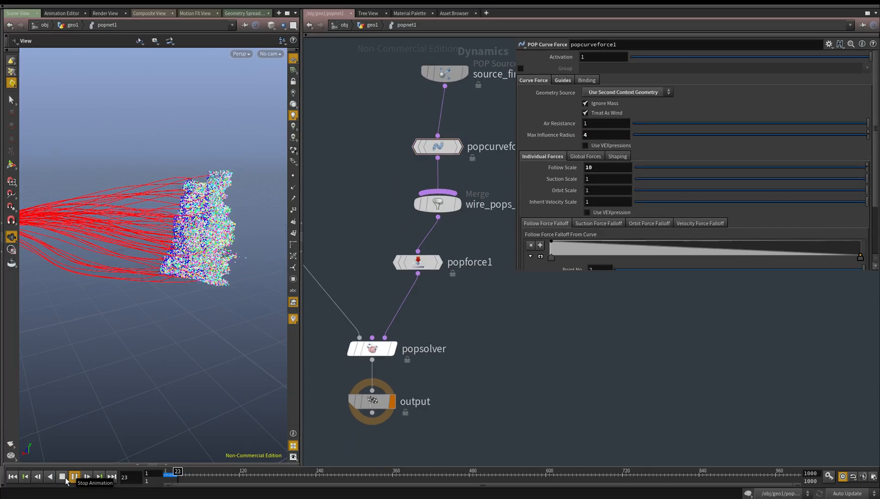
{"action": "left_click", "coordinate": [63, 480]}
Hide popcurveforce1's guide geometry and show it again
{"action": "middle_click_drag", "start_coordinate": [433, 161], "coordinate": [409, 243]}
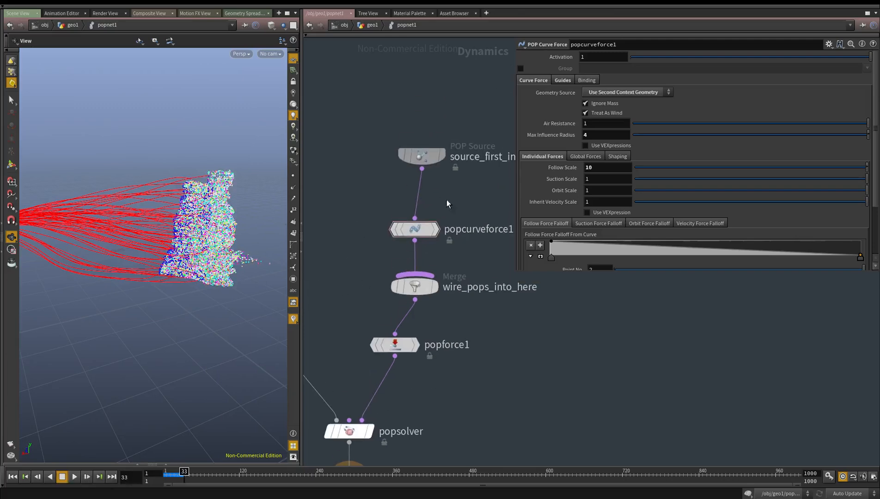
{"action": "left_click", "coordinate": [572, 83]}
{"action": "left_click", "coordinate": [593, 91]}
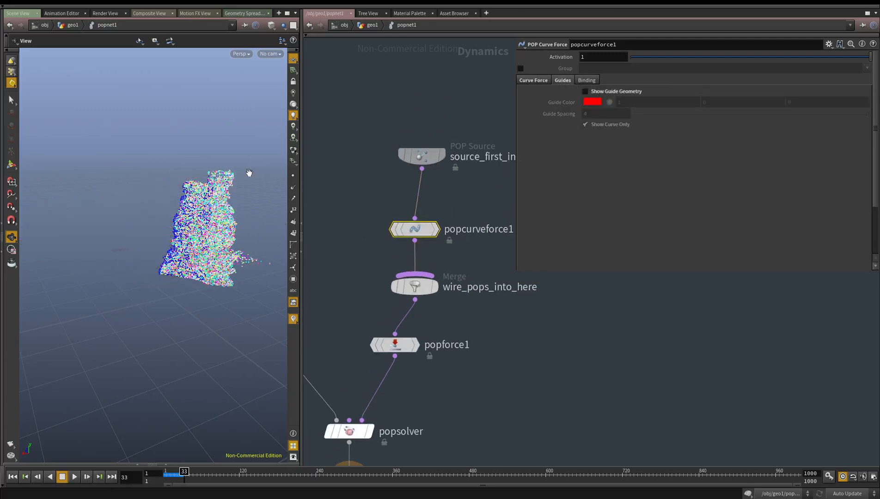
{"action": "left_click", "coordinate": [594, 91]}
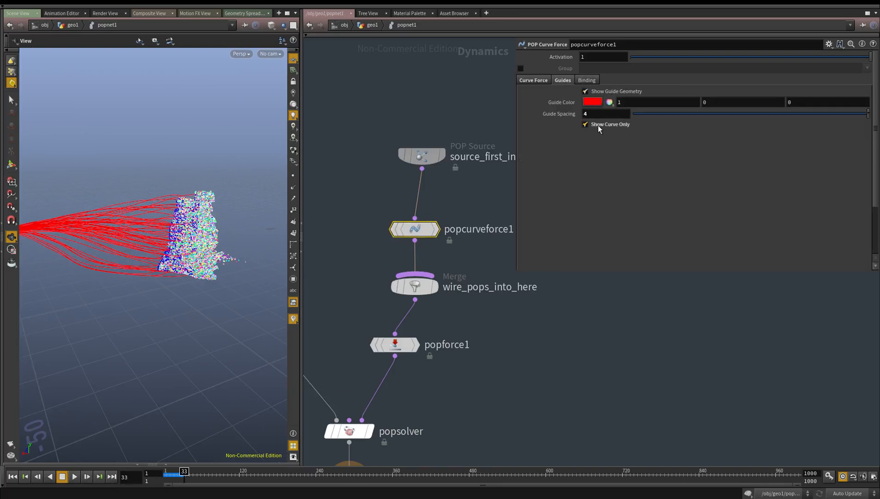
Set popcurveforce1's guide spacing to 1 and turn off Show Curve Only
{"action": "double_click", "coordinate": [601, 114]}
{"action": "type", "text": "1"}
{"action": "left_click", "coordinate": [358, 134]}
{"action": "middle_click_drag", "start_coordinate": [354, 137], "coordinate": [362, 161]}
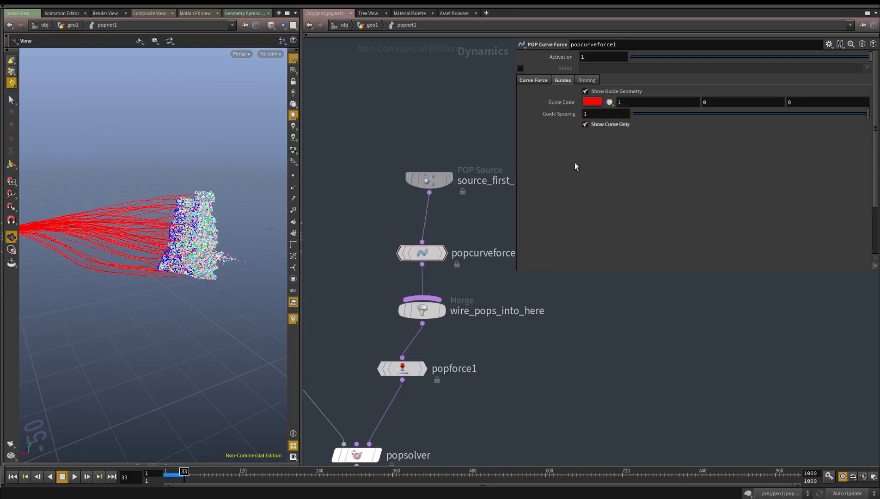
{"action": "left_click_drag", "start_coordinate": [88, 224], "coordinate": [363, 277]}
{"action": "middle_click_drag", "start_coordinate": [217, 279], "coordinate": [58, 281]}
{"action": "mouse_move", "coordinate": [58, 281]}
{"action": "right_mouse_down"}
{"action": "mouse_move", "coordinate": [82, 276]}
{"action": "mouse_move", "coordinate": [64, 277]}
{"action": "right_mouse_up"}
Examine the guide geometry around the statue's particles up close and widen the scene view pane
{"action": "left_click", "coordinate": [2, 276]}
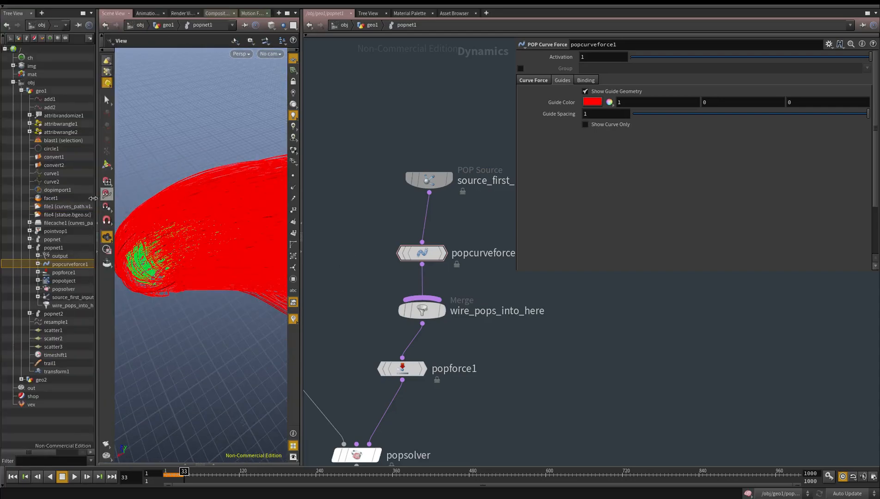
{"action": "left_click", "coordinate": [96, 224]}
{"action": "right_click_drag", "start_coordinate": [91, 245], "coordinate": [181, 259]}
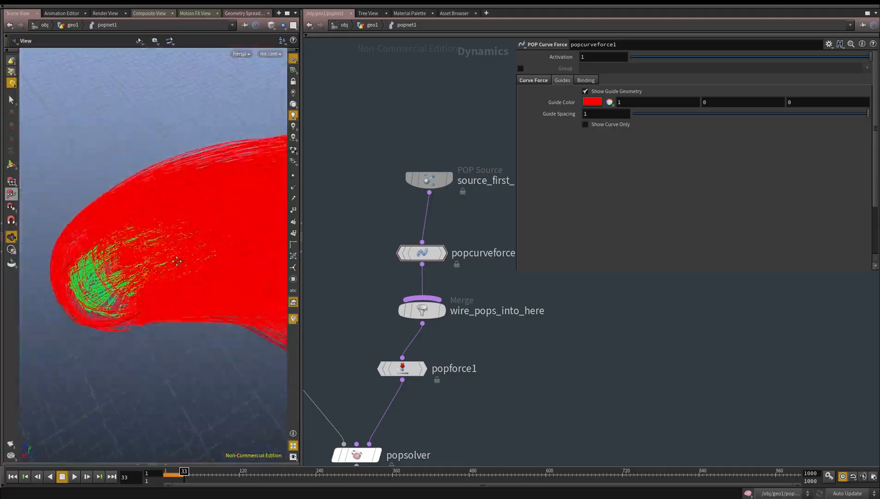
{"action": "left_click_drag", "start_coordinate": [181, 259], "coordinate": [40, 203]}
{"action": "right_click_drag", "start_coordinate": [167, 244], "coordinate": [198, 262]}
{"action": "left_click_drag", "start_coordinate": [198, 263], "coordinate": [83, 305]}
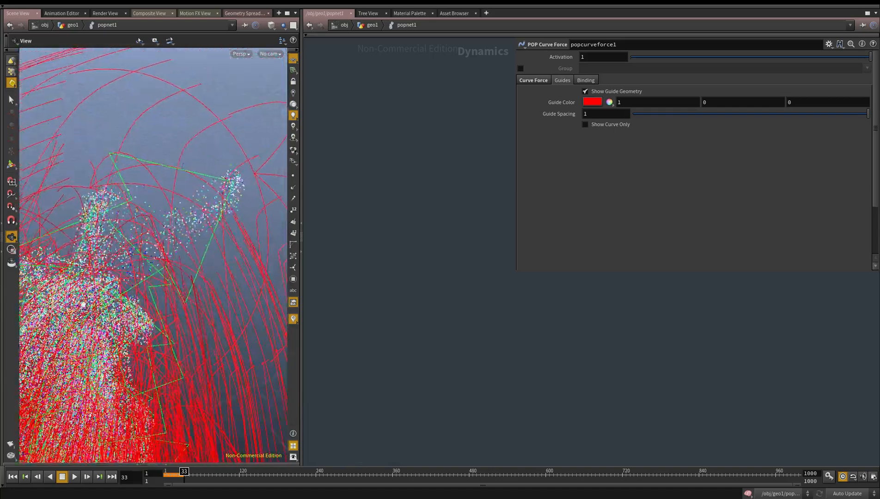
{"action": "right_click_drag", "start_coordinate": [125, 318], "coordinate": [134, 271]}
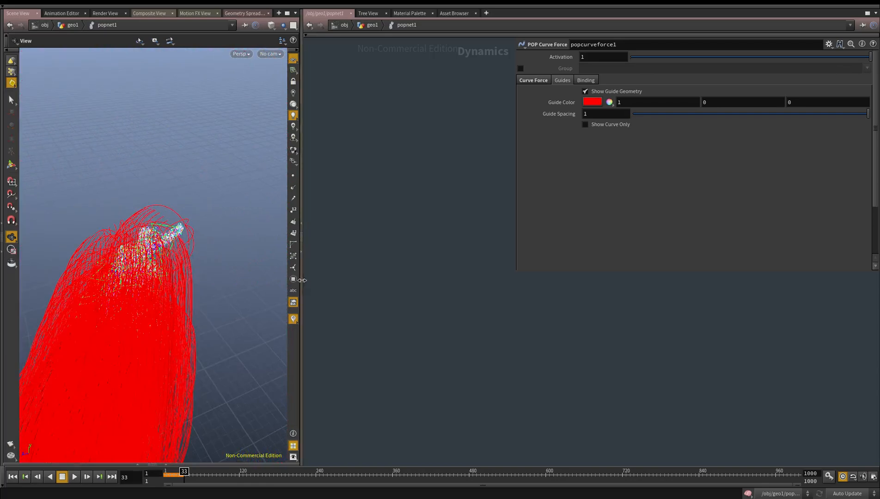
{"action": "left_click_drag", "start_coordinate": [304, 284], "coordinate": [463, 283]}
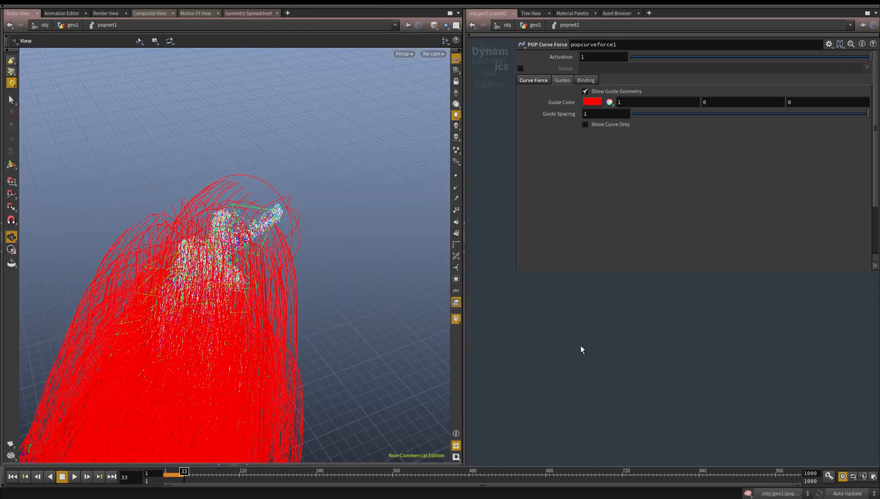
Bring popnet1's whole node chain into view and shrink the parameter pane so it no longer covers the nodes
{"action": "key", "text": "p"}
{"action": "key", "text": "h"}
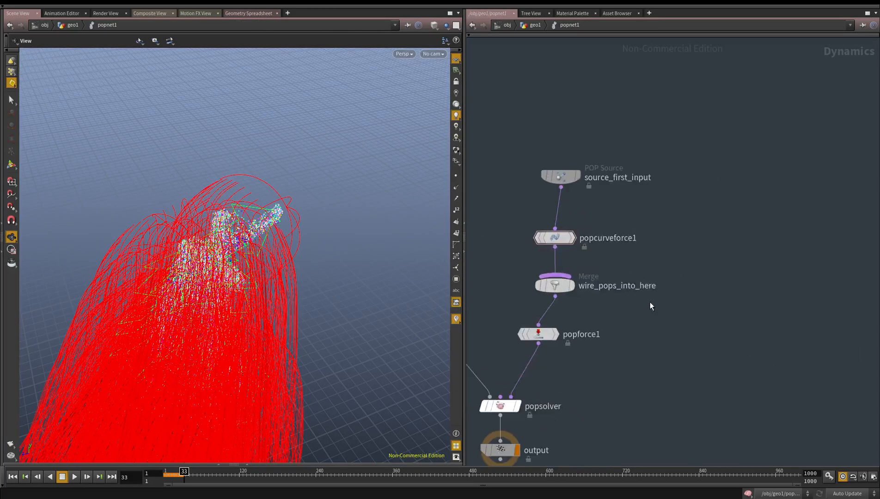
{"action": "key", "text": "p"}
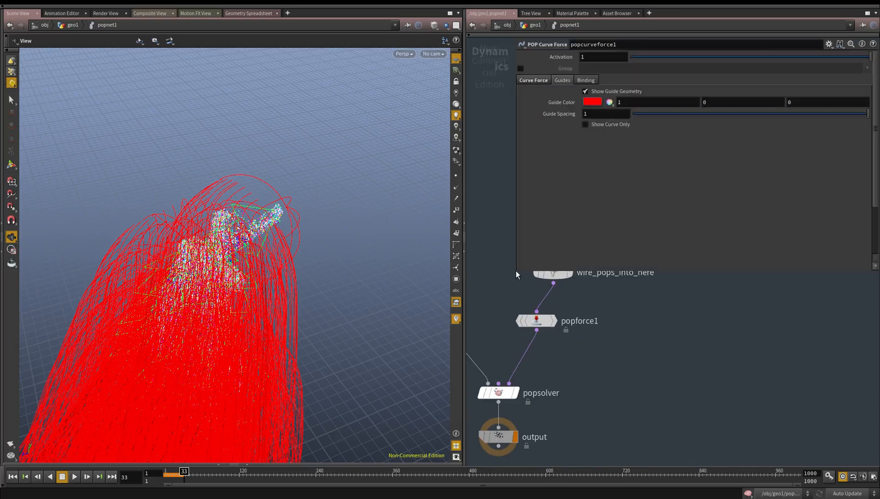
{"action": "left_click_drag", "start_coordinate": [515, 273], "coordinate": [718, 74]}
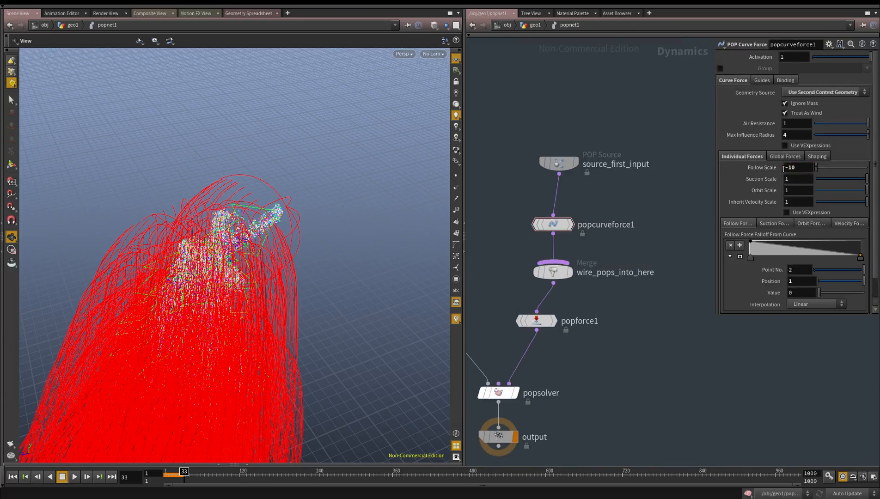
Play the simulation from the first frame, hide popcurveforce1's guide geometry to check the particle flow, and stop playback
{"action": "left_click", "coordinate": [76, 477]}
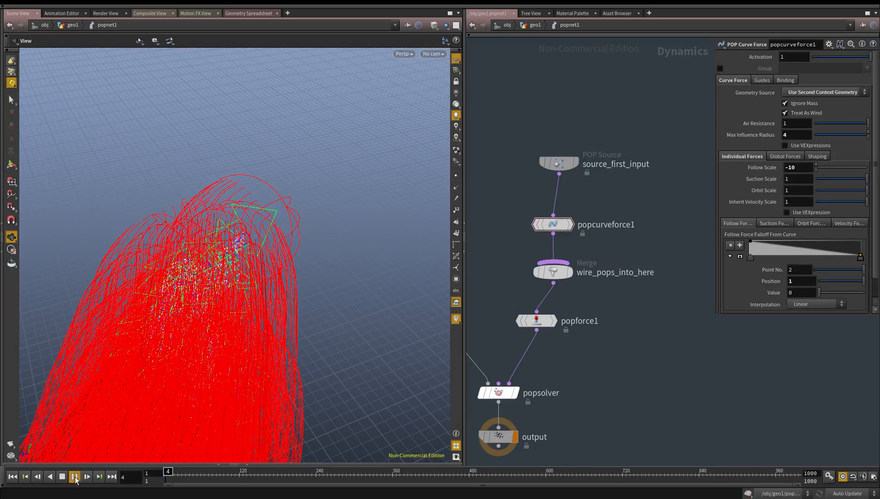
{"action": "left_click_drag", "start_coordinate": [619, 200], "coordinate": [504, 255]}
{"action": "left_click", "coordinate": [762, 80]}
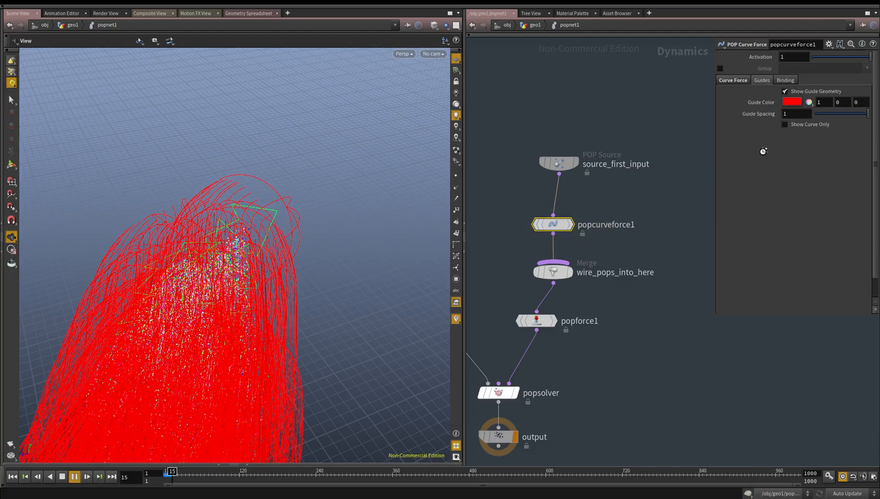
{"action": "left_click", "coordinate": [807, 91]}
{"action": "left_click_drag", "start_coordinate": [111, 400], "coordinate": [251, 273]}
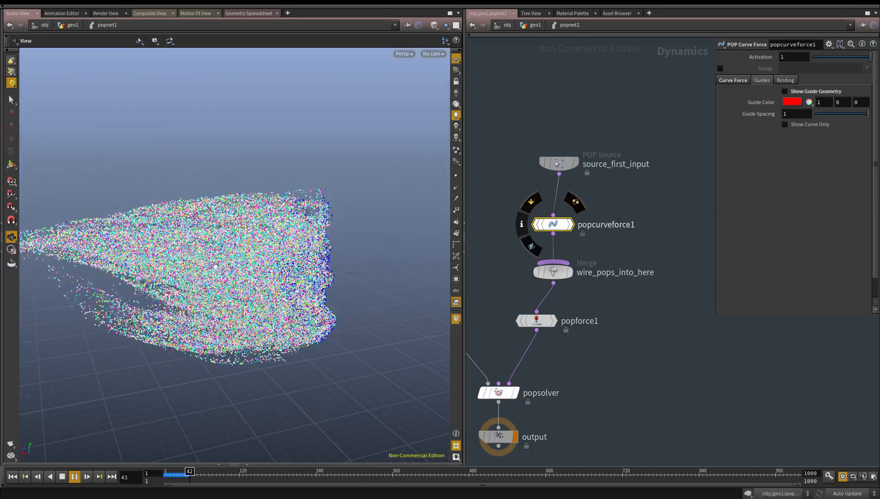
{"action": "left_click", "coordinate": [64, 477]}
Return to geo1 and insert a Reverse node between convert2 and popnet1 to flip the guide curves' direction
{"action": "key", "text": "u"}
{"action": "middle_click_drag", "start_coordinate": [556, 346], "coordinate": [670, 409]}
{"action": "key", "text": "Tab"}
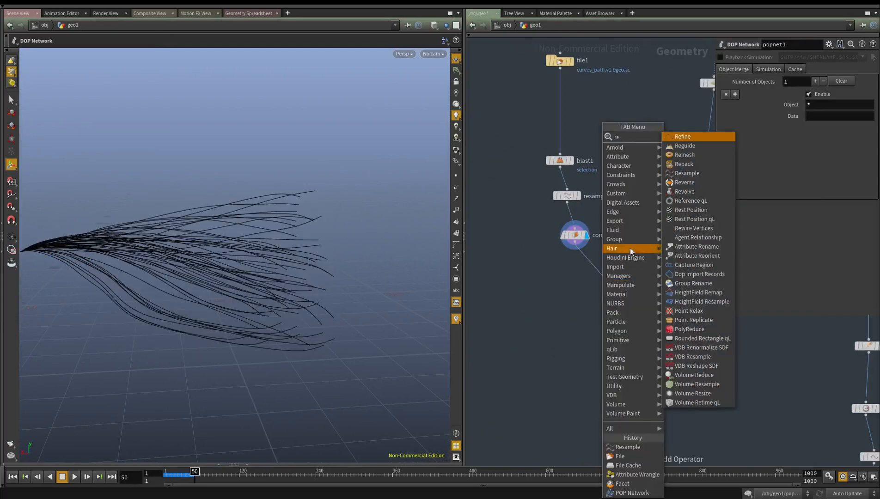
{"action": "type", "text": "rever"}
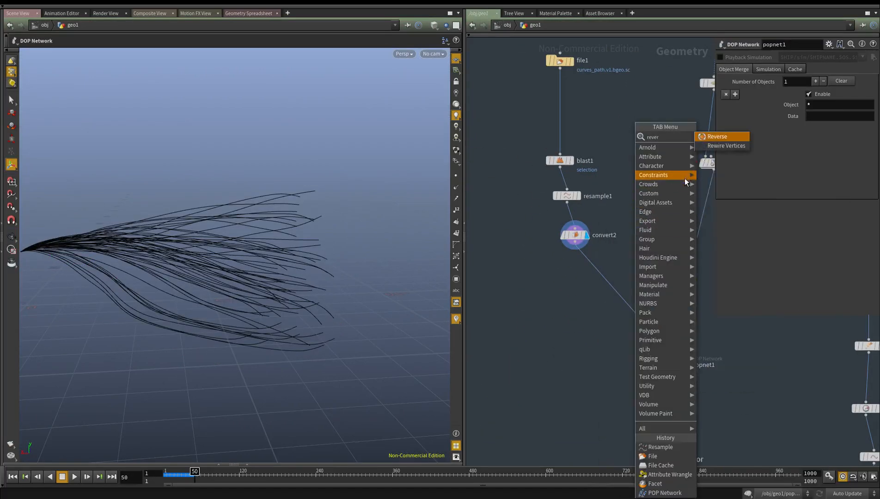
{"action": "left_click", "coordinate": [707, 138]}
{"action": "left_click", "coordinate": [595, 271]}
{"action": "middle_click_drag", "start_coordinate": [590, 313], "coordinate": [502, 320]}
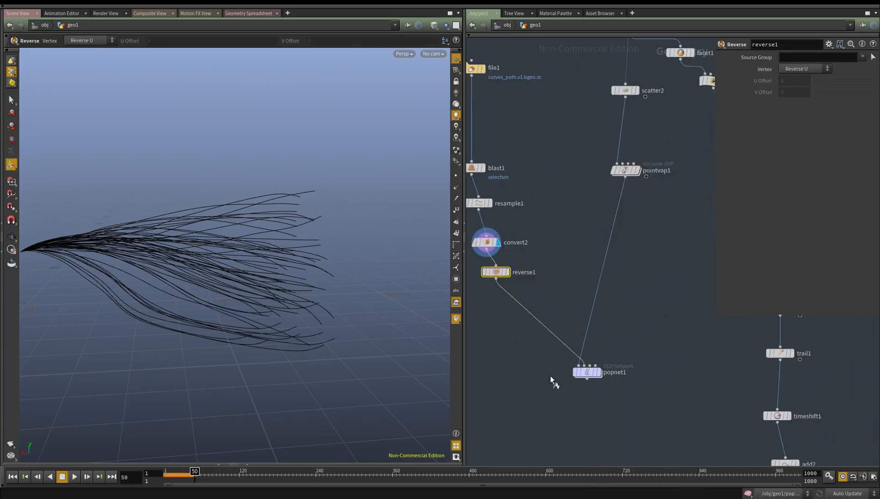
Inside popnet1, set popcurveforce1's Follow Scale to 10 and rewind the simulation to the first frame
{"action": "left_click", "coordinate": [598, 372]}
{"action": "double_click", "coordinate": [588, 374]}
{"action": "middle_click_drag", "start_coordinate": [618, 344], "coordinate": [627, 329]}
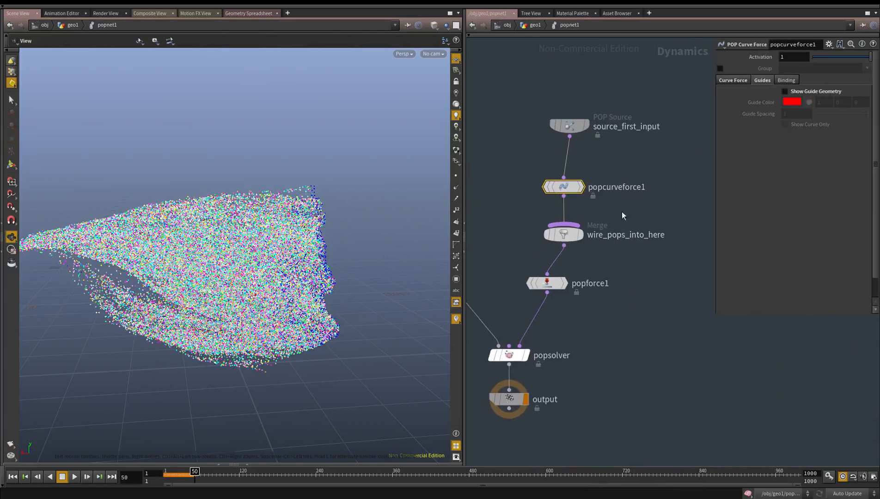
{"action": "left_click", "coordinate": [737, 81]}
{"action": "type", "text": "0"}
{"action": "key", "text": "Return"}
{"action": "left_click", "coordinate": [12, 477]}
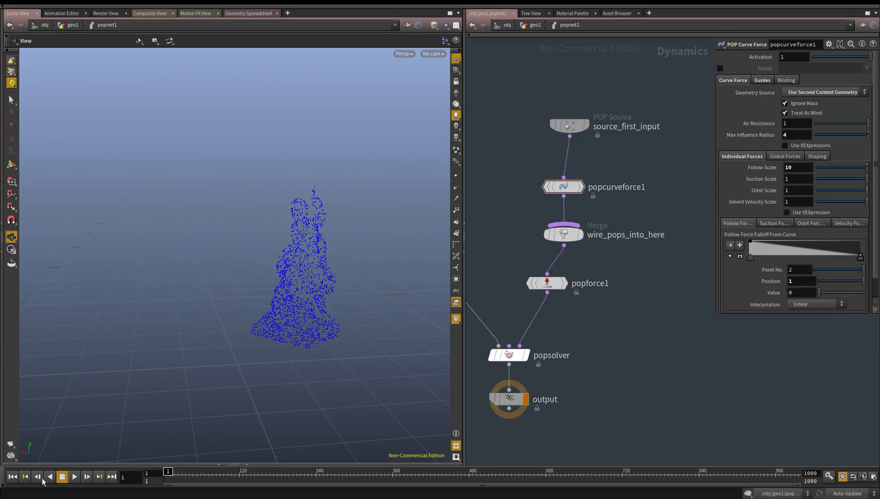
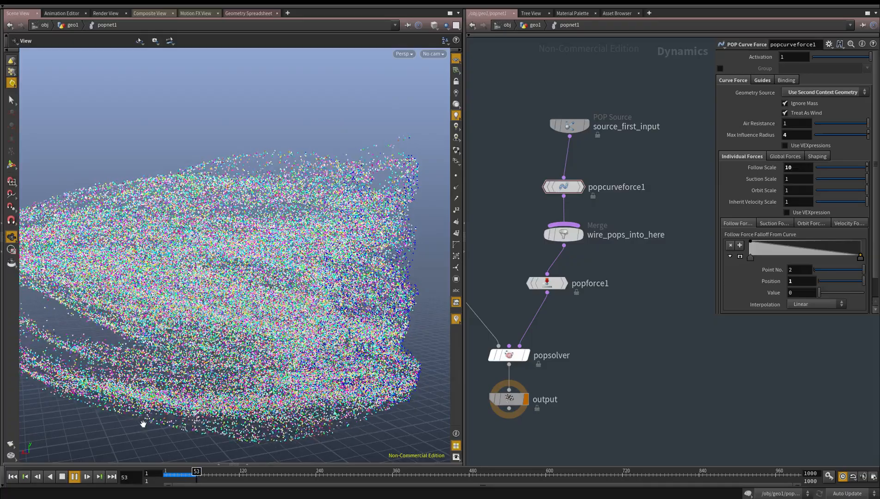
Stop playback and set popcurveforce1's Suction Scale and Orbit Scale to 2
{"action": "left_click", "coordinate": [63, 478]}
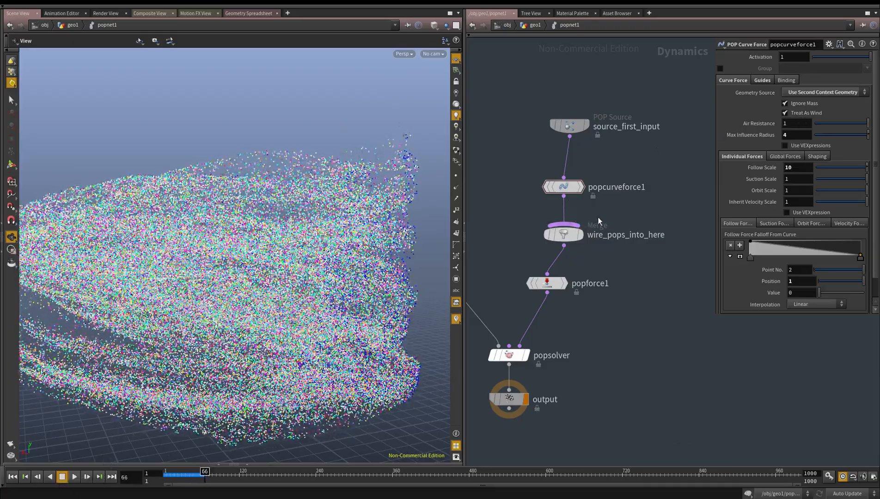
{"action": "left_click", "coordinate": [544, 199]}
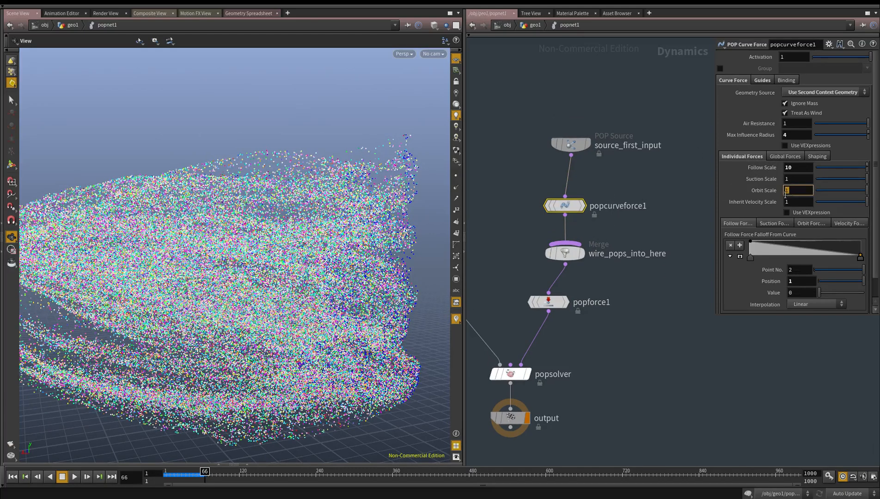
{"action": "left_click", "coordinate": [678, 213]}
{"action": "middle_click_drag", "start_coordinate": [662, 217], "coordinate": [652, 191]}
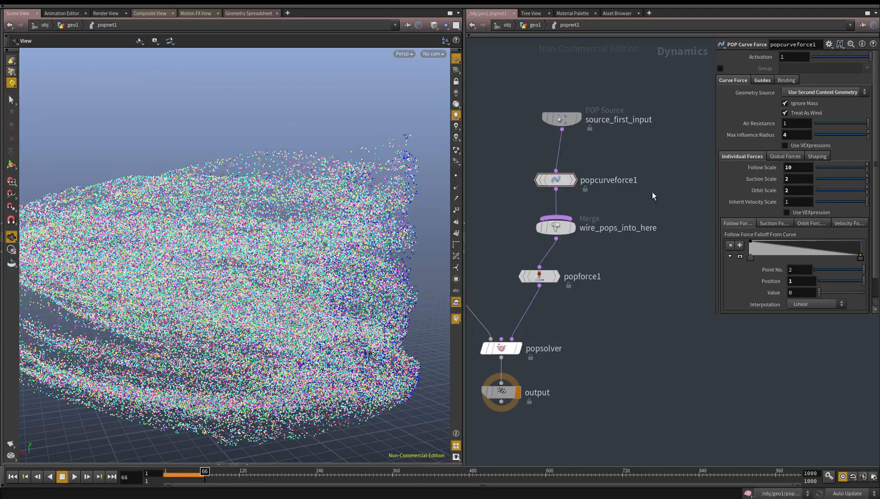
Inside popnet1, insert a second POP Force node after popforce1 with a noise Amplitude of 1
{"action": "key", "text": "u"}
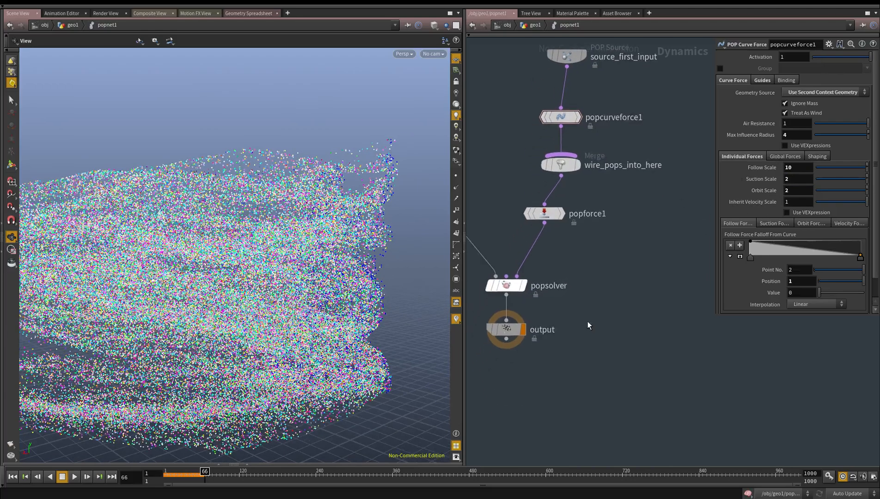
{"action": "left_click_drag", "start_coordinate": [572, 349], "coordinate": [531, 401]}
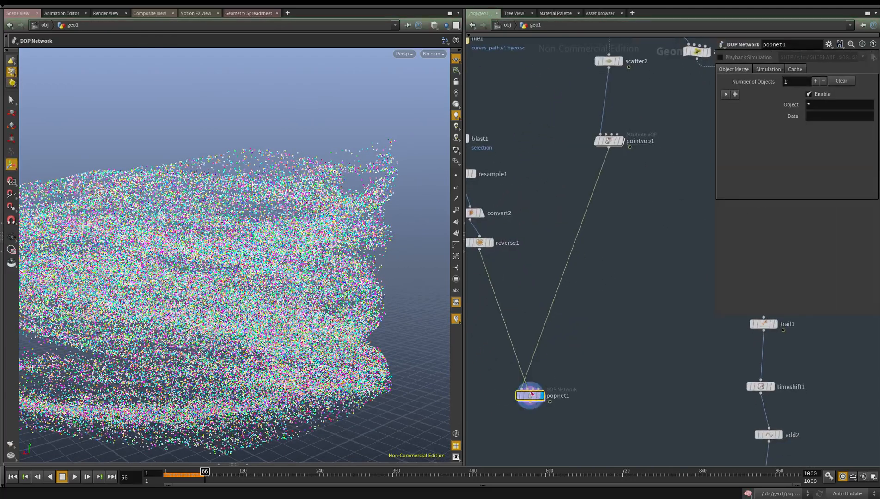
{"action": "double_click", "coordinate": [531, 398]}
{"action": "left_click", "coordinate": [563, 213]}
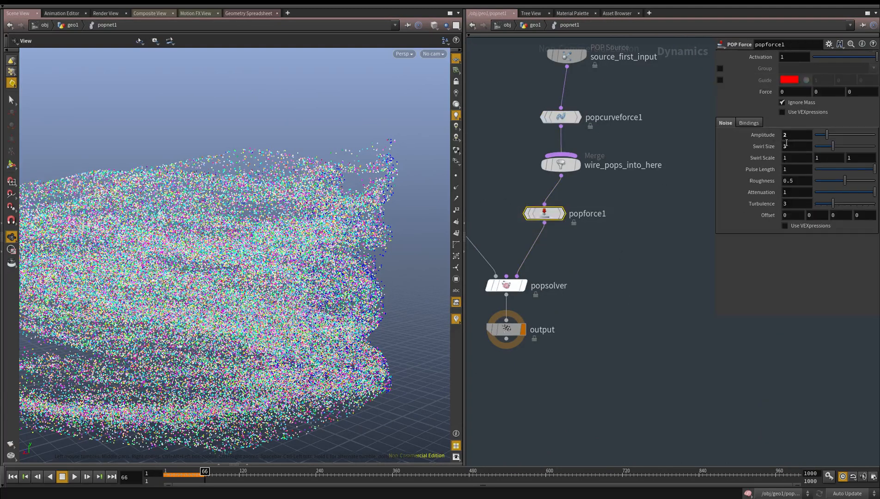
{"action": "left_click", "coordinate": [535, 252]}
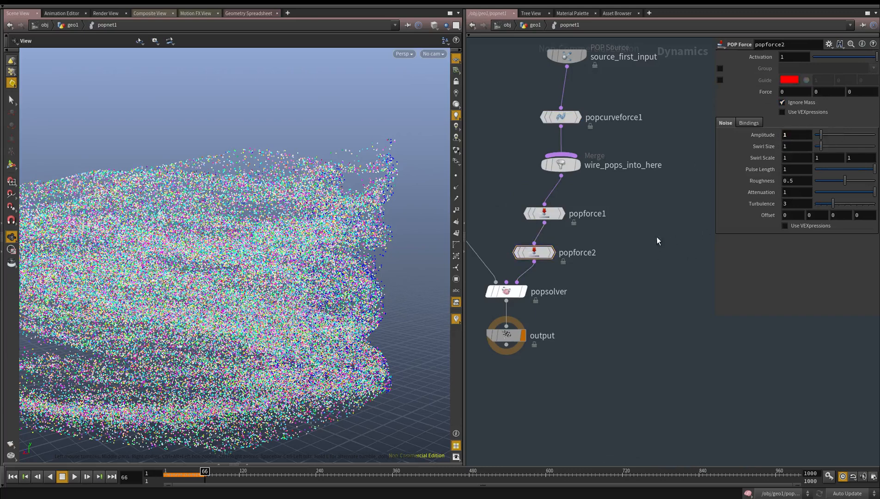
Insert a POP Drag node between popforce2 and popsolver and set its Air Resistance to .05
{"action": "left_click_drag", "start_coordinate": [578, 314], "coordinate": [472, 224]}
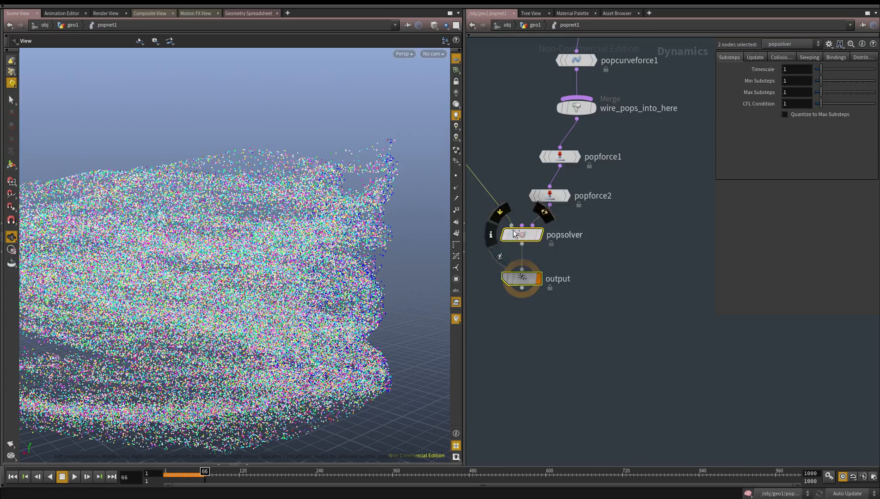
{"action": "left_click", "coordinate": [567, 253]}
{"action": "key", "text": "Tab"}
{"action": "type", "text": "popdr"}
{"action": "key", "text": "Return"}
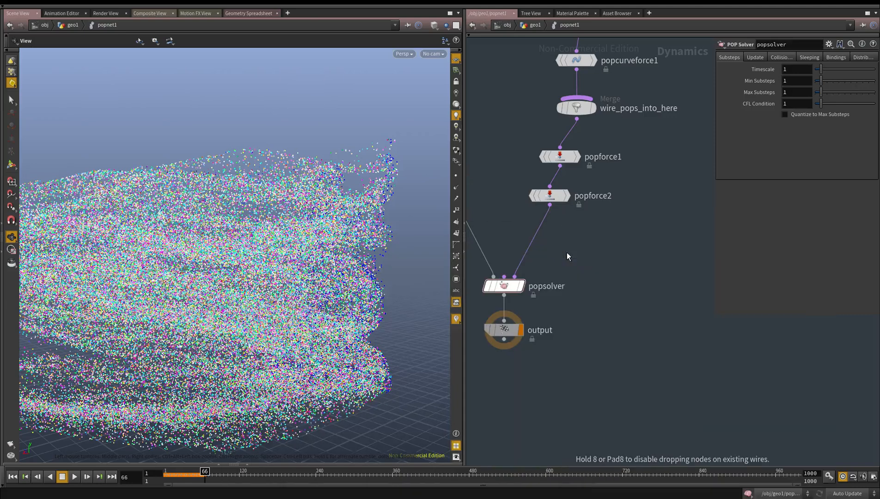
{"action": "left_click", "coordinate": [535, 245]}
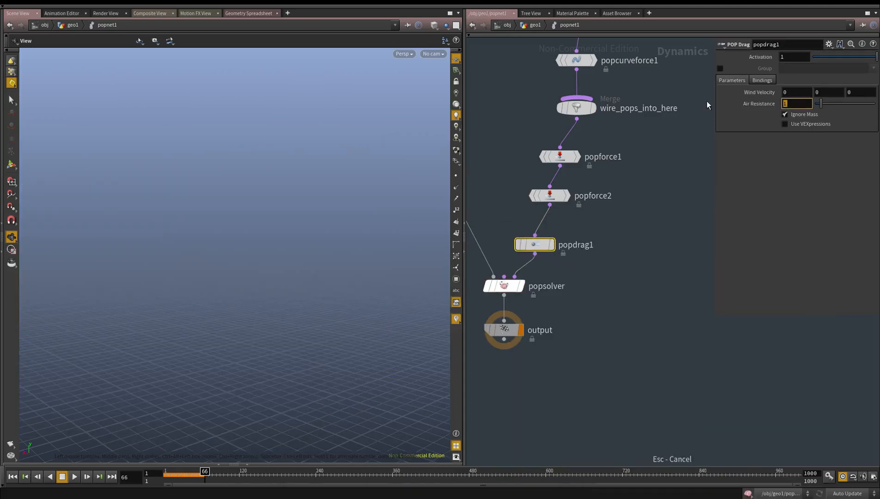
{"action": "type", "text": ".05"}
{"action": "key", "text": "Return"}
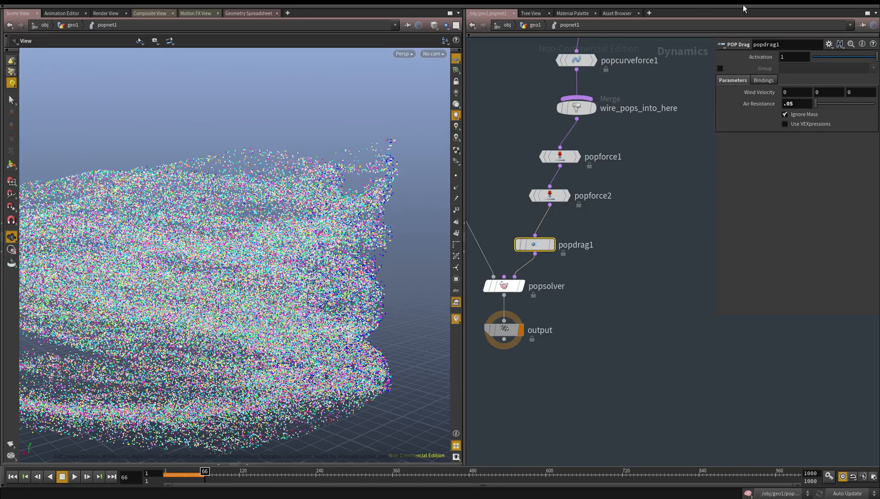
Return to geo1, replay the simulation from the first frame, check the particle flow from several sides, and stop playback
{"action": "key", "text": "u"}
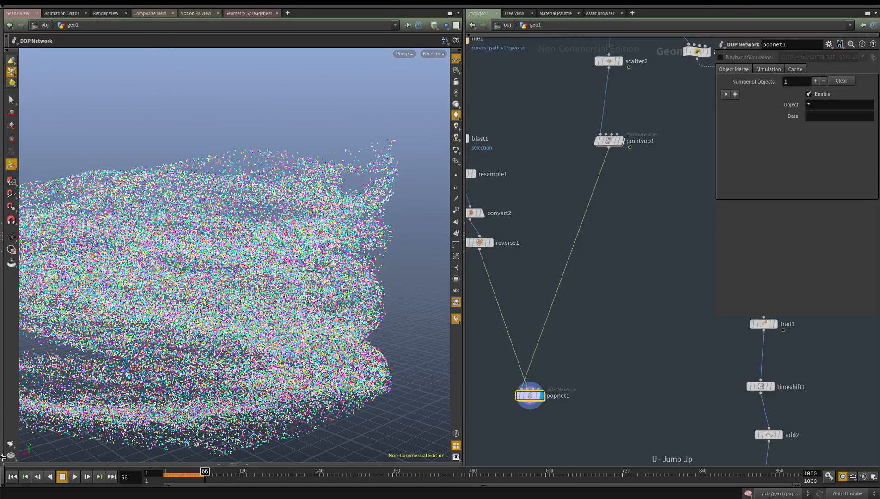
{"action": "key", "text": "ctrl+Up"}
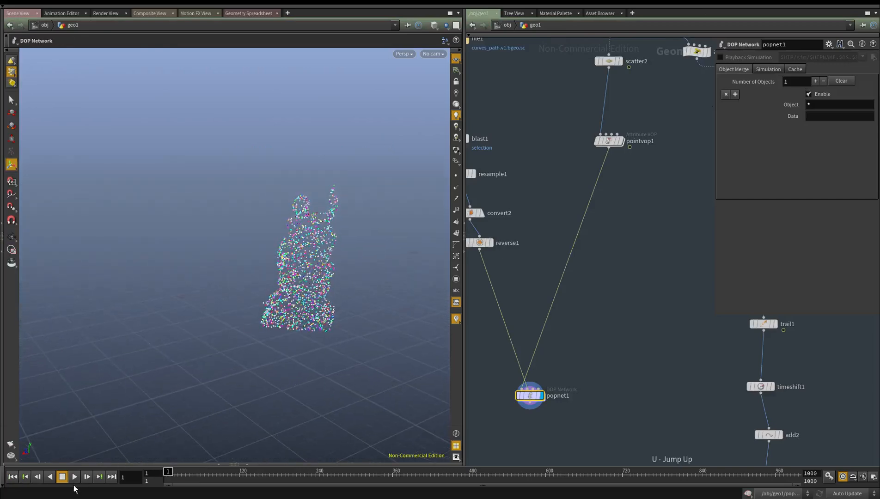
{"action": "left_click_drag", "start_coordinate": [368, 243], "coordinate": [293, 244], "text": "alt"}
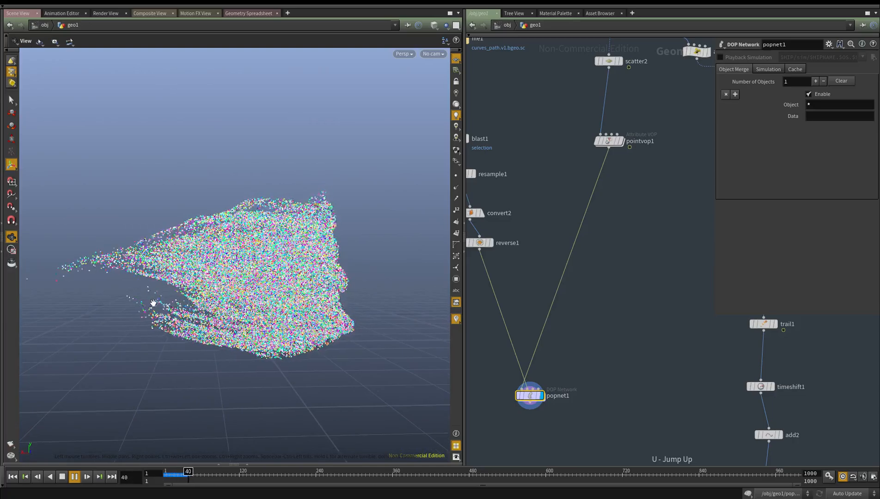
{"action": "left_click_drag", "start_coordinate": [273, 319], "coordinate": [210, 311], "text": "alt"}
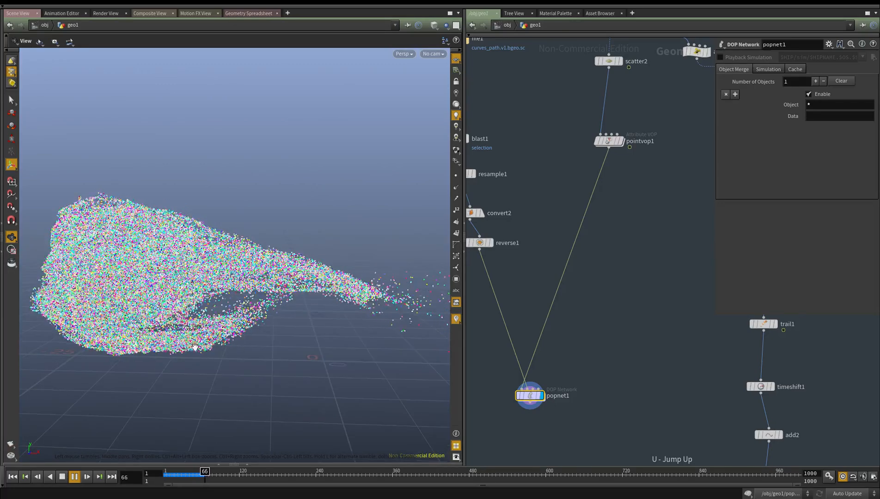
{"action": "left_click", "coordinate": [62, 476]}
Copy the POP Attract node from the other POP network and insert it between popdrag1 and popsolver in popnet1
{"action": "scroll", "coordinate": [607, 291], "scroll_direction": "down", "scroll_amount": 4}
{"action": "middle_click_drag", "start_coordinate": [607, 291], "coordinate": [552, 383]}
{"action": "scroll", "coordinate": [584, 151], "scroll_direction": "up", "scroll_amount": 2}
{"action": "middle_click_drag", "start_coordinate": [656, 361], "coordinate": [714, 297]}
{"action": "double_click", "coordinate": [587, 133]}
{"action": "left_click", "coordinate": [548, 268]}
{"action": "key", "text": "ctrl+c"}
{"action": "key", "text": "u"}
{"action": "middle_click_drag", "start_coordinate": [527, 304], "coordinate": [650, 326]}
{"action": "scroll", "coordinate": [650, 325], "scroll_direction": "down", "scroll_amount": 1}
{"action": "double_click", "coordinate": [619, 325]}
{"action": "mouse_move", "coordinate": [529, 337]}
{"action": "left_mouse_down"}
{"action": "mouse_move", "coordinate": [488, 240]}
{"action": "mouse_move", "coordinate": [481, 392]}
{"action": "left_mouse_up"}
{"action": "key", "text": "ctrl+v"}
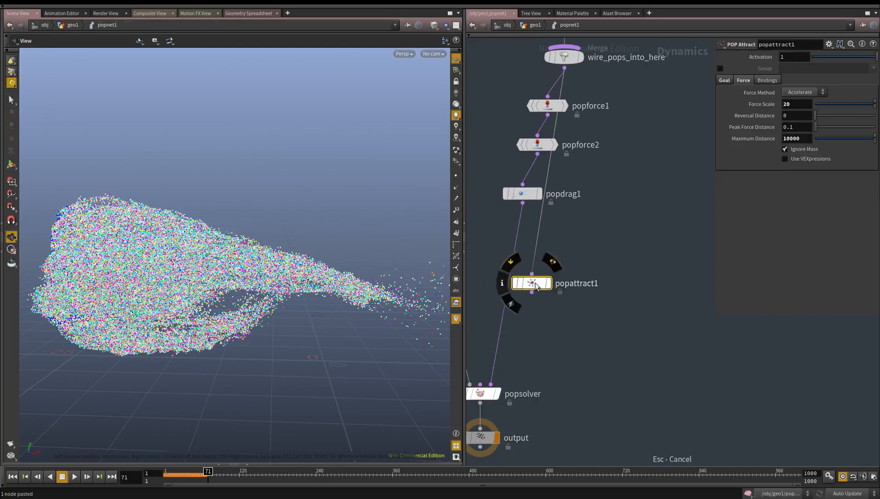
{"action": "left_click", "coordinate": [504, 297]}
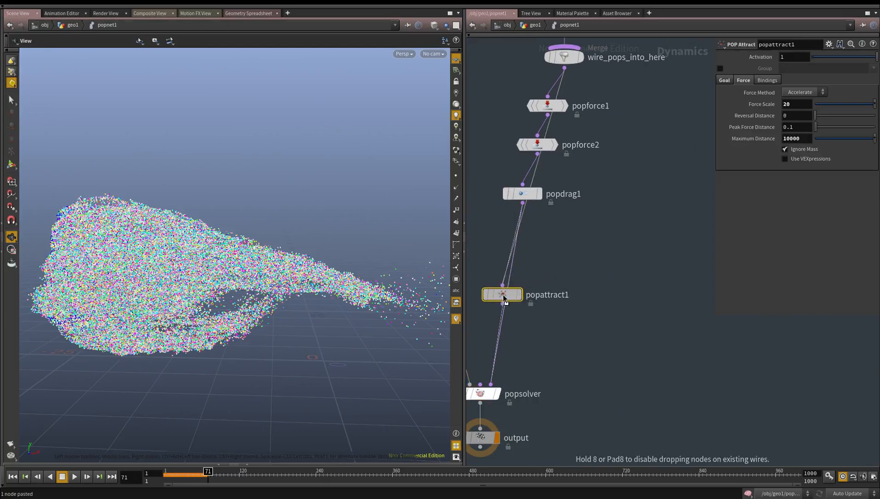
Set popattract1's Maximum Distance to 10 and Force Scale to 2, and rewind the simulation to the first frame
{"action": "double_click", "coordinate": [799, 139]}
{"action": "type", "text": "10"}
{"action": "key", "text": "Return"}
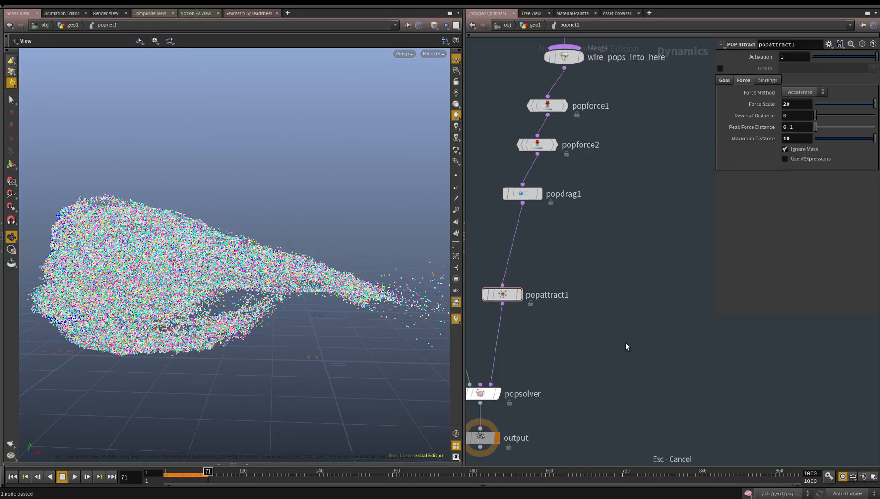
{"action": "left_click", "coordinate": [764, 81]}
{"action": "left_click", "coordinate": [744, 81]}
{"action": "left_click", "coordinate": [725, 81]}
{"action": "left_click", "coordinate": [741, 79]}
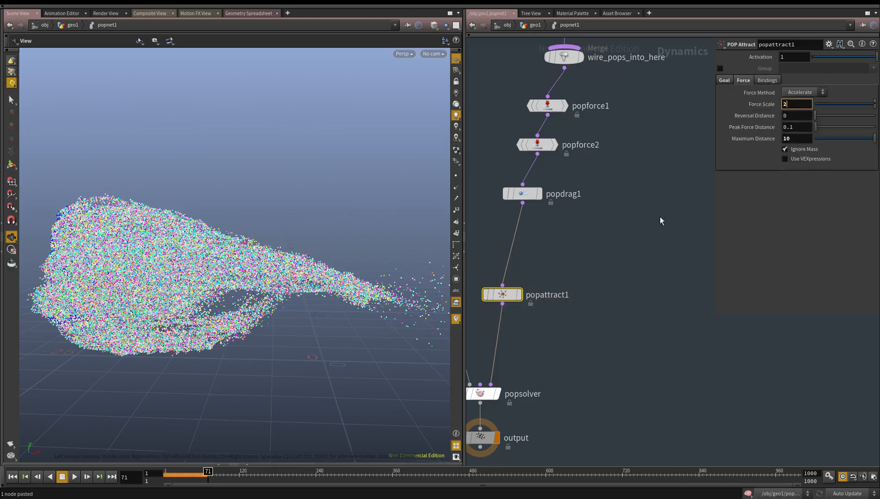
{"action": "middle_click_drag", "start_coordinate": [609, 248], "coordinate": [626, 195]}
{"action": "left_click", "coordinate": [626, 195]}
{"action": "middle_click_drag", "start_coordinate": [661, 278], "coordinate": [662, 231]}
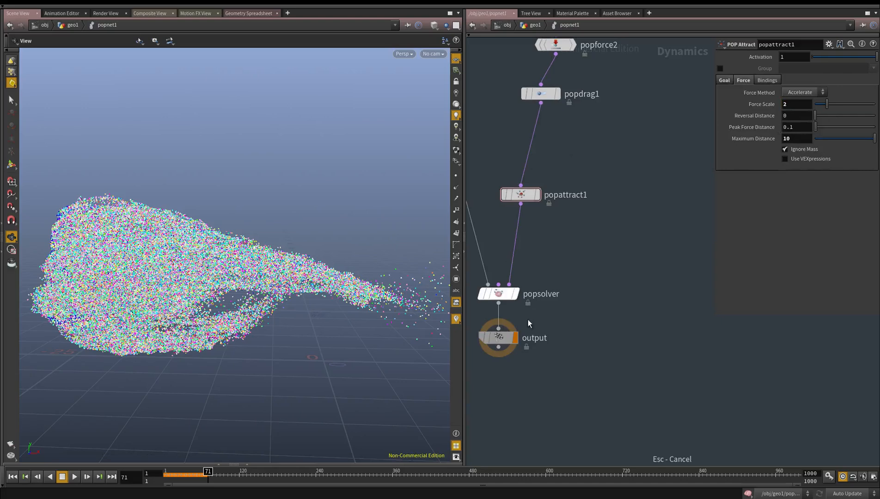
{"action": "left_click", "coordinate": [16, 481]}
{"action": "middle_click_drag", "start_coordinate": [478, 368], "coordinate": [481, 388]}
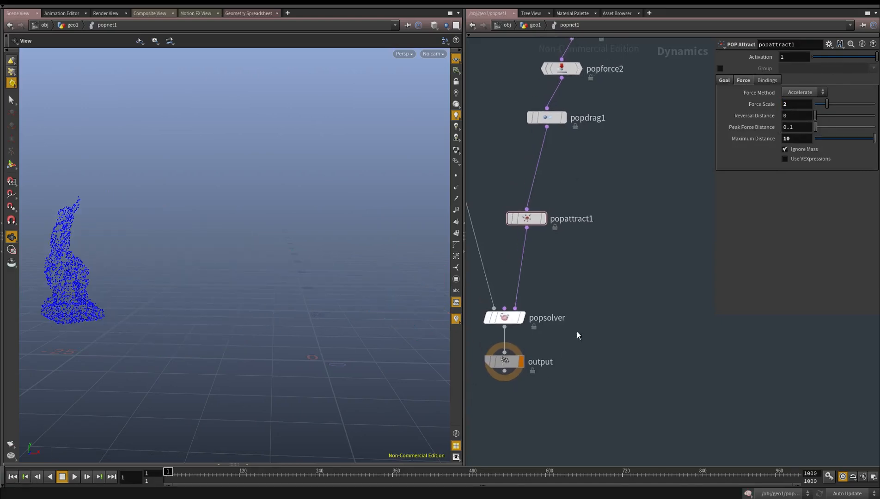
Return to geo1, display pointvop1's output, and raise scatter2's Force Total Count for a denser statue point cloud
{"action": "key", "text": "u"}
{"action": "middle_click_drag", "start_coordinate": [587, 251], "coordinate": [446, 475]}
{"action": "scroll", "coordinate": [502, 384], "scroll_direction": "up", "scroll_amount": 1}
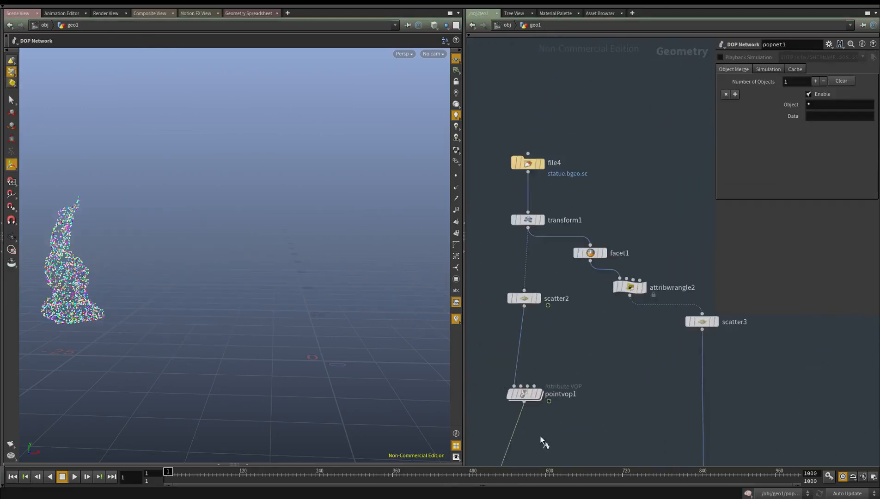
{"action": "left_click", "coordinate": [539, 394]}
{"action": "middle_click_drag", "start_coordinate": [561, 352], "coordinate": [570, 290]}
{"action": "left_click", "coordinate": [534, 236]}
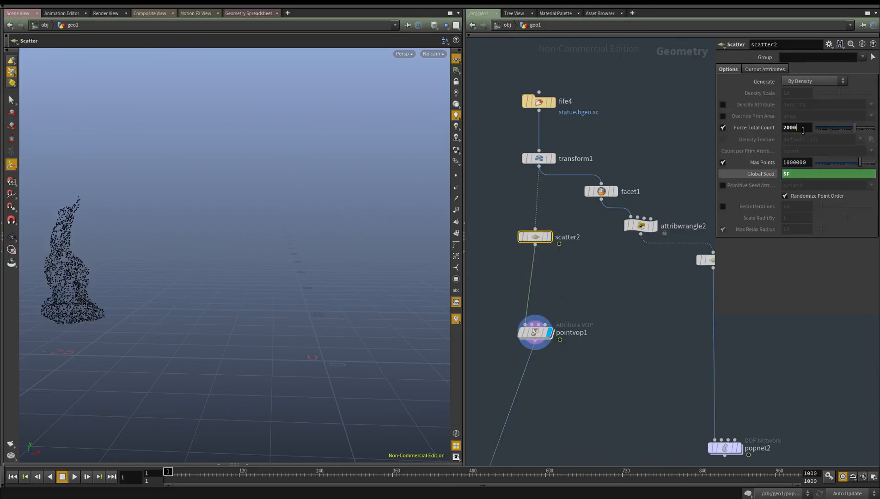
{"action": "key", "text": "Return"}
Frame the scattered statue points in the viewport and open pointvop1's network
{"action": "left_click_drag", "start_coordinate": [602, 402], "coordinate": [539, 319]}
{"action": "middle_click_drag", "start_coordinate": [584, 251], "coordinate": [574, 196]}
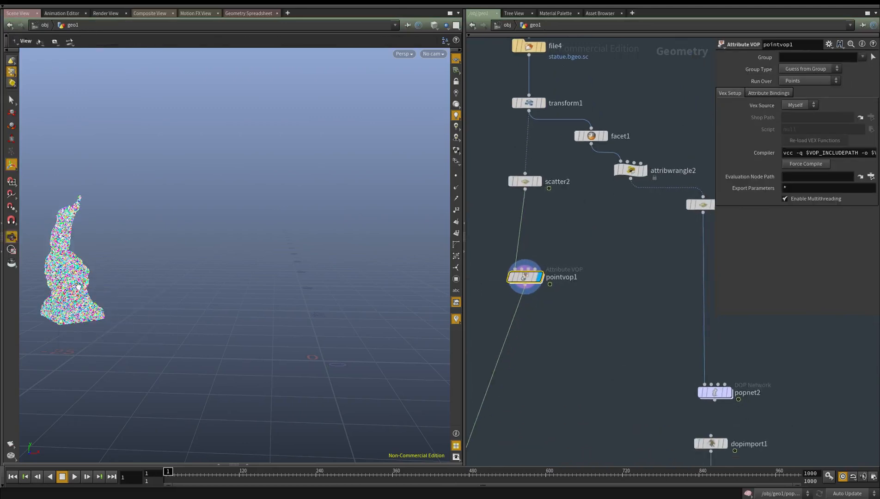
{"action": "left_click_drag", "start_coordinate": [147, 309], "coordinate": [129, 273], "text": "alt"}
{"action": "key", "text": "space+g"}
{"action": "left_click_drag", "start_coordinate": [250, 299], "coordinate": [319, 303], "text": "alt"}
{"action": "double_click", "coordinate": [525, 277]}
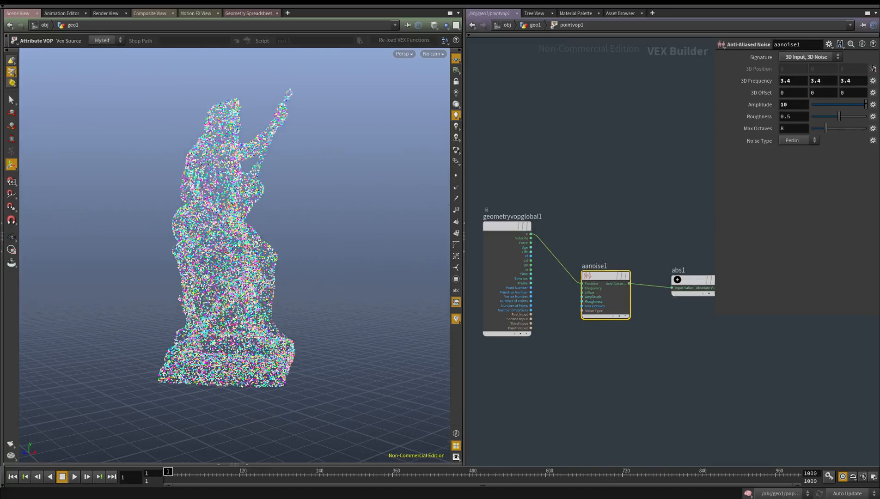
Try aanoise1's Amplitude at 2, then return it to 10
{"action": "left_click_drag", "start_coordinate": [570, 223], "coordinate": [602, 397]}
{"action": "type", "text": "2"}
{"action": "left_click", "coordinate": [661, 137]}
{"action": "type", "text": "10"}
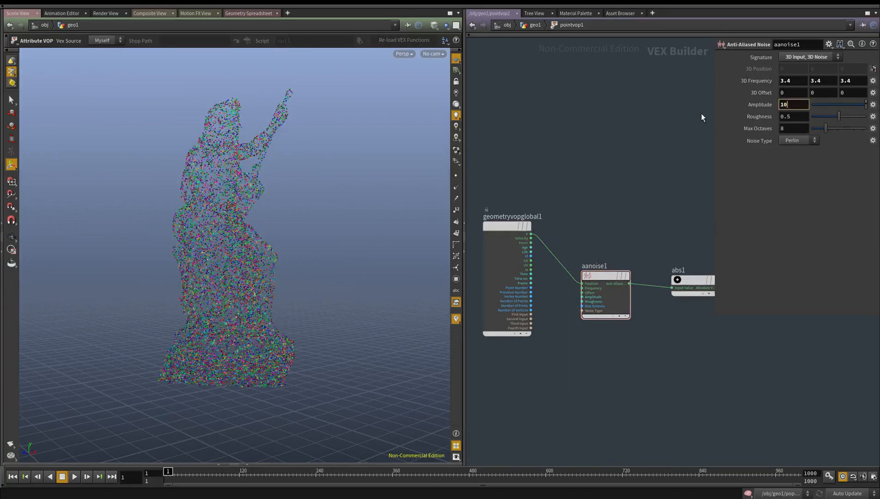
{"action": "key", "text": "Return"}
Set aanoise1's 3D Frequency to -3.23 on all three axes
{"action": "middle_click", "coordinate": [757, 80]}
{"action": "middle_click_drag", "start_coordinate": [741, 98], "coordinate": [69, 121]}
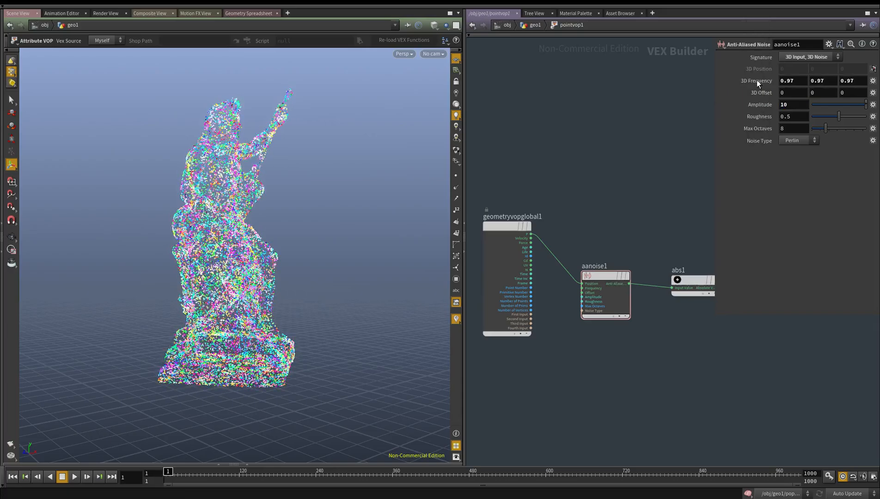
{"action": "middle_click_drag", "start_coordinate": [770, 80], "coordinate": [605, 83]}
Bypass abs1 to compare the point colours around the statue, and re-enable it
{"action": "middle_click_drag", "start_coordinate": [649, 257], "coordinate": [473, 220]}
{"action": "key", "text": "b"}
{"action": "left_click_drag", "start_coordinate": [525, 194], "coordinate": [485, 310]}
{"action": "middle_click_drag", "start_coordinate": [461, 289], "coordinate": [484, 305]}
{"action": "left_click_drag", "start_coordinate": [152, 241], "coordinate": [98, 234], "text": "alt"}
{"action": "right_click_drag", "start_coordinate": [98, 234], "coordinate": [163, 227], "text": "alt"}
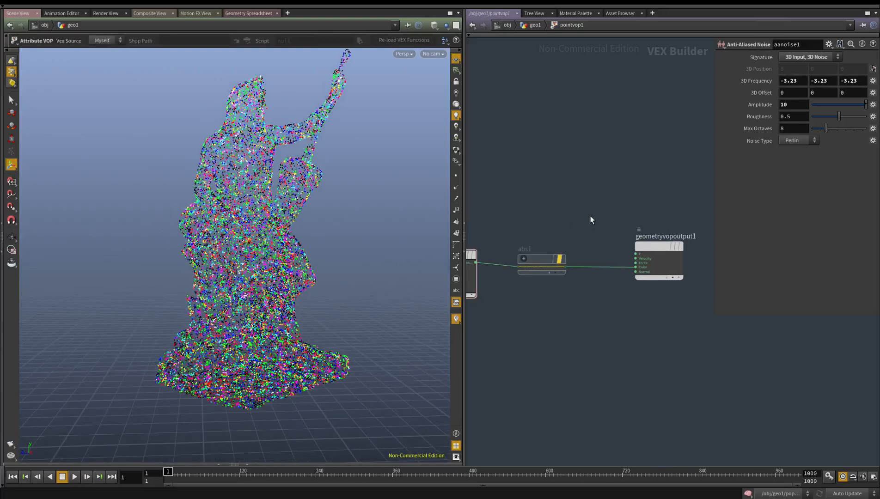
{"action": "key", "text": "b"}
{"action": "left_click_drag", "start_coordinate": [562, 218], "coordinate": [537, 316]}
{"action": "middle_click_drag", "start_coordinate": [538, 316], "coordinate": [543, 297]}
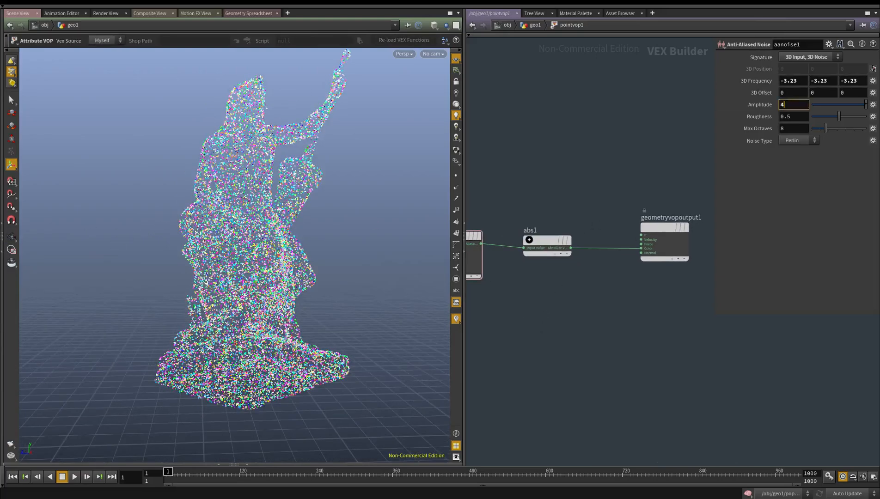
Set aanoise1's Roughness to 0.356, Max Octaves to 0 and Amplitude to 7
{"action": "left_click_drag", "start_coordinate": [848, 118], "coordinate": [812, 133]}
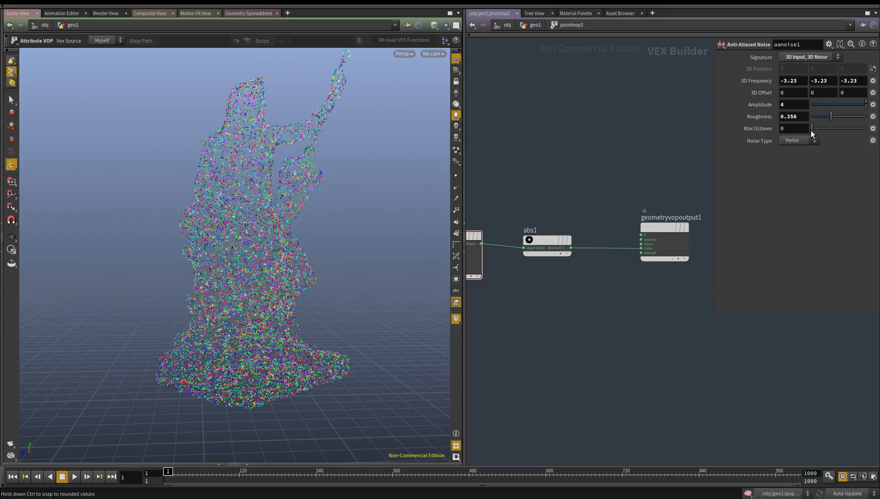
{"action": "left_click_drag", "start_coordinate": [260, 189], "coordinate": [298, 217], "text": "alt"}
{"action": "left_click_drag", "start_coordinate": [793, 106], "coordinate": [768, 106]}
{"action": "type", "text": "4"}
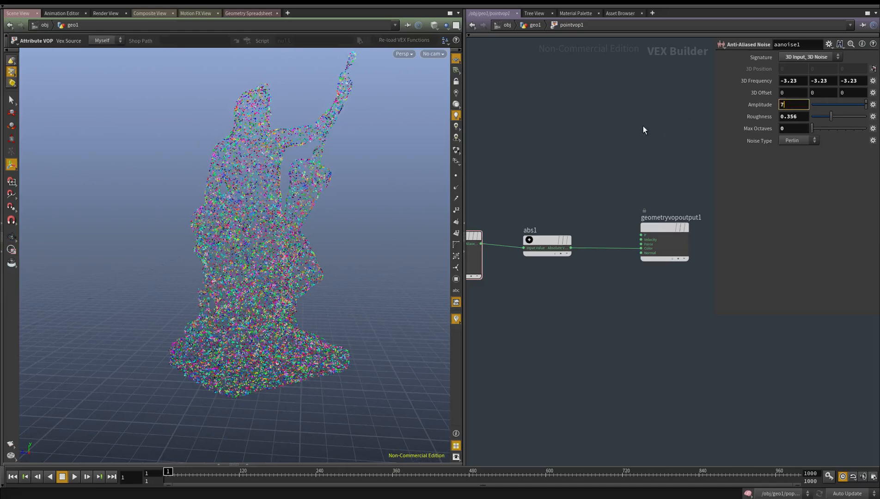
{"action": "type", "text": "u"}
Return to geo1 and display popnet1's output, with the whole statue in view
{"action": "scroll", "coordinate": [551, 336], "scroll_direction": "down", "scroll_amount": 4}
{"action": "middle_click_drag", "start_coordinate": [540, 388], "coordinate": [607, 190]}
{"action": "left_click", "coordinate": [556, 281]}
{"action": "right_click_drag", "start_coordinate": [324, 289], "coordinate": [203, 314], "text": "alt"}
{"action": "middle_click_drag", "start_coordinate": [204, 314], "coordinate": [272, 341], "text": "alt"}
Change the viewport display options so the particles are drawn as smaller points
{"action": "key", "text": "Return"}
{"action": "key", "text": "d"}
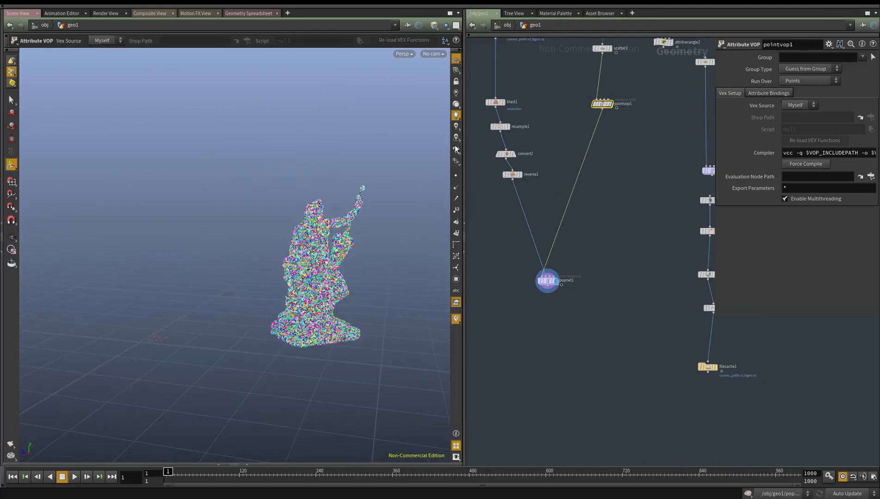
{"action": "left_click", "coordinate": [456, 149]}
{"action": "left_click", "coordinate": [481, 335]}
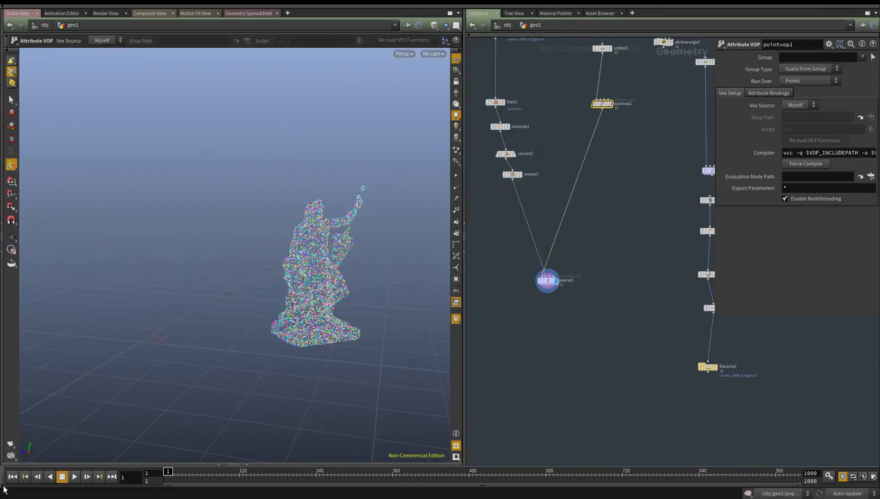
Play the simulation from the first frame and check how the denser coloured particles flow off the statue
{"action": "left_click", "coordinate": [77, 478]}
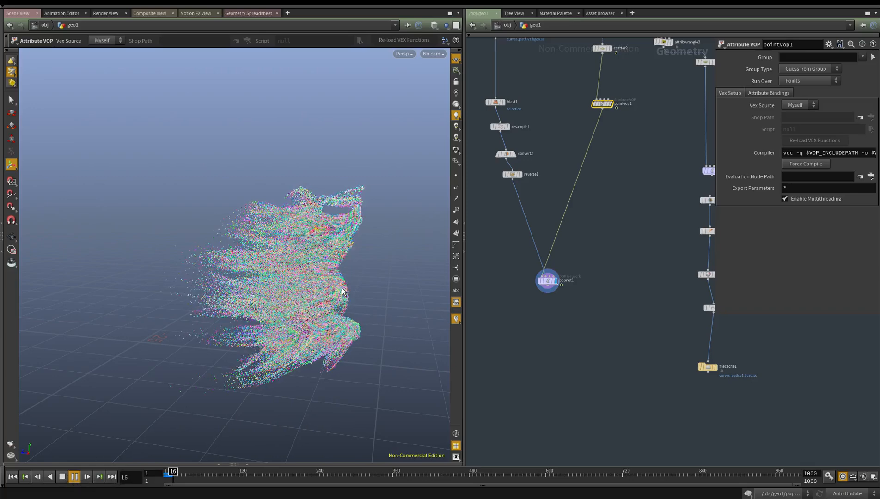
{"action": "key", "text": "Escape"}
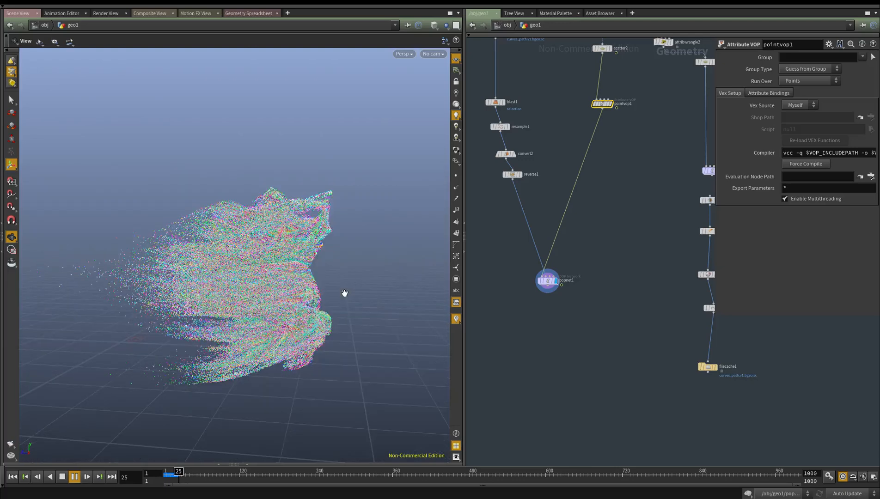
{"action": "key", "text": "Return"}
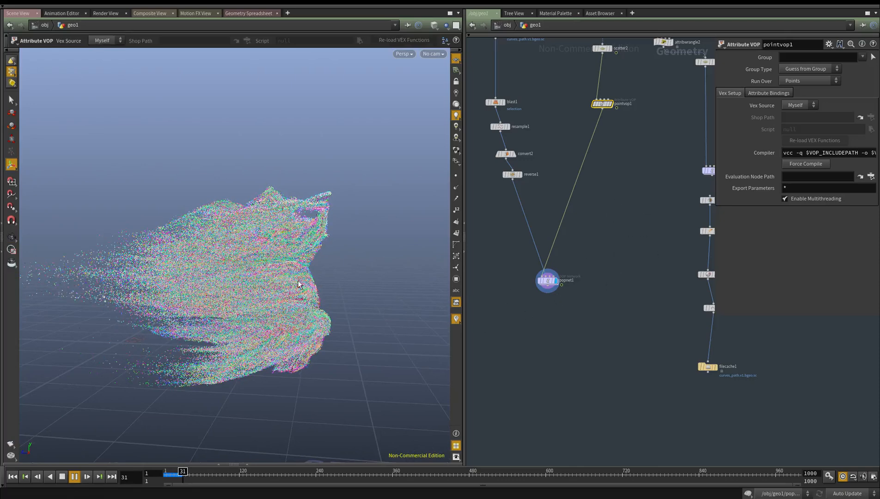
Examine the streaming coloured particles from several sides during playback, stopping the simulation at frame 37
{"action": "left_click_drag", "start_coordinate": [91, 305], "coordinate": [126, 257]}
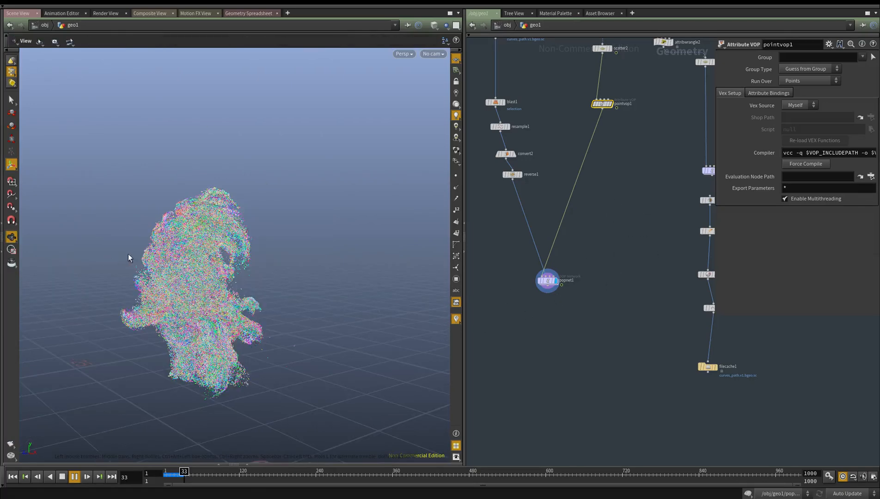
{"action": "left_click_drag", "start_coordinate": [216, 250], "coordinate": [143, 330]}
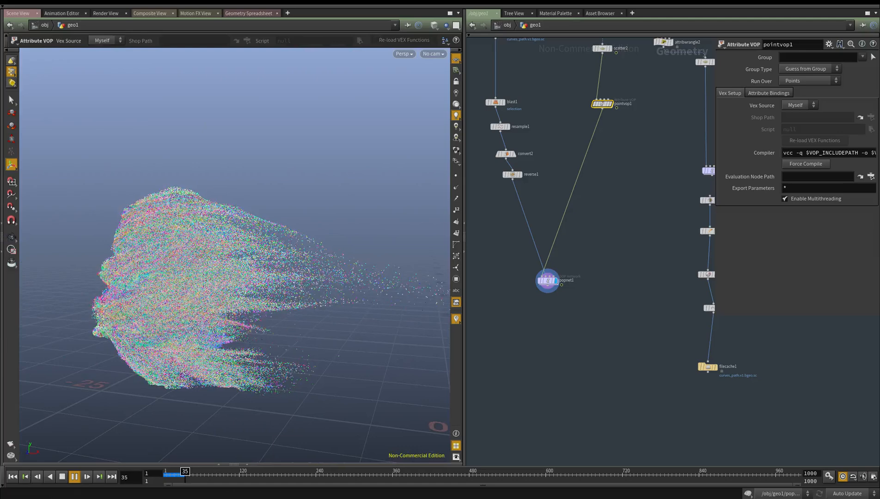
{"action": "left_click", "coordinate": [62, 478]}
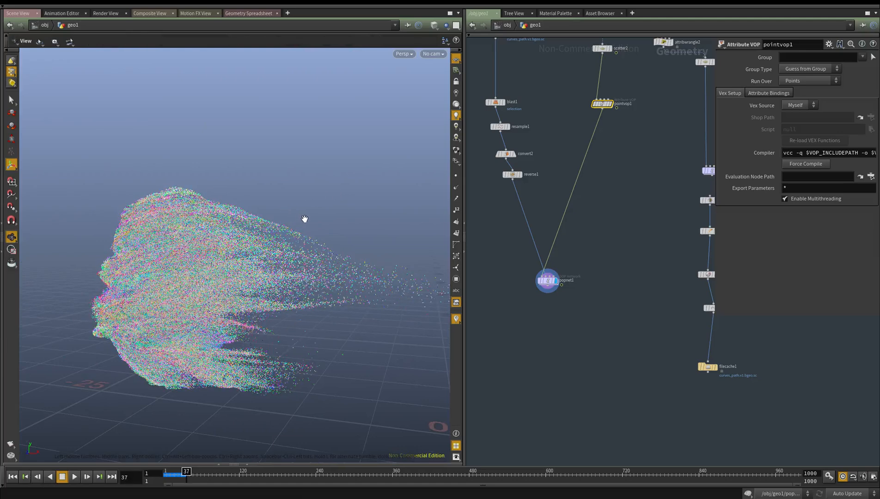
{"action": "left_click_drag", "start_coordinate": [304, 220], "coordinate": [305, 224]}
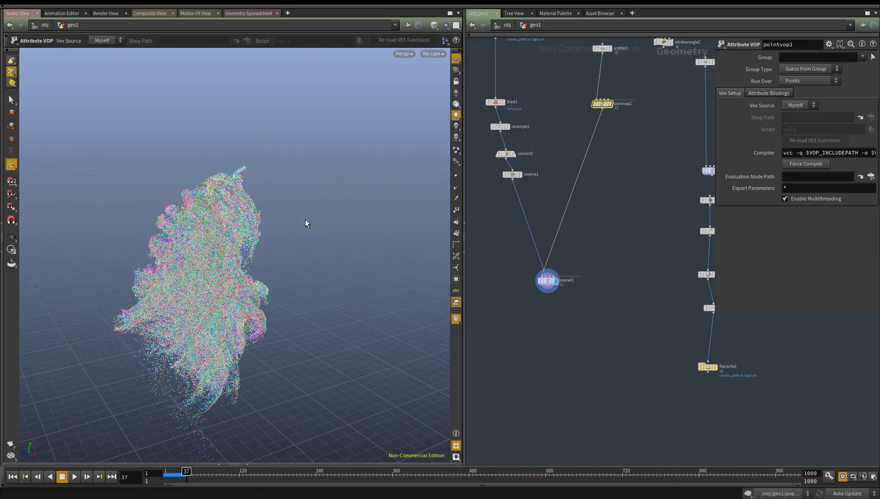
{"action": "left_click_drag", "start_coordinate": [162, 266], "coordinate": [280, 275], "text": "alt"}
{"action": "scroll", "coordinate": [222, 240], "scroll_direction": "up", "scroll_amount": 5}
{"action": "middle_click_drag", "start_coordinate": [280, 274], "coordinate": [323, 263]}
Duplicate the dopimport1 node and place the copy below popnet1
{"action": "middle_click_drag", "start_coordinate": [559, 302], "coordinate": [556, 278]}
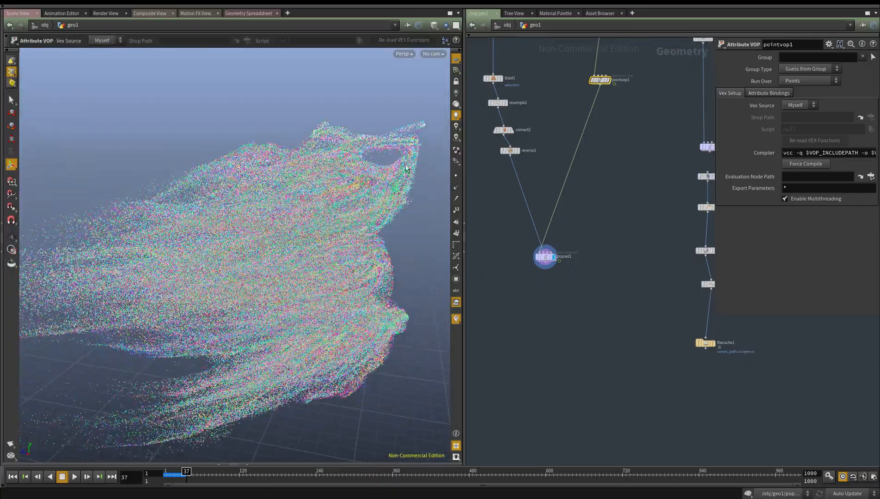
{"action": "key", "text": "Tab"}
{"action": "key", "text": "Escape"}
{"action": "scroll", "coordinate": [624, 286], "scroll_direction": "down", "scroll_amount": 2}
{"action": "middle_click_drag", "start_coordinate": [709, 206], "coordinate": [635, 248]}
{"action": "scroll", "coordinate": [634, 248], "scroll_direction": "up", "scroll_amount": 2}
{"action": "left_click_drag", "start_coordinate": [643, 247], "coordinate": [627, 243]}
{"action": "left_click", "coordinate": [616, 234]}
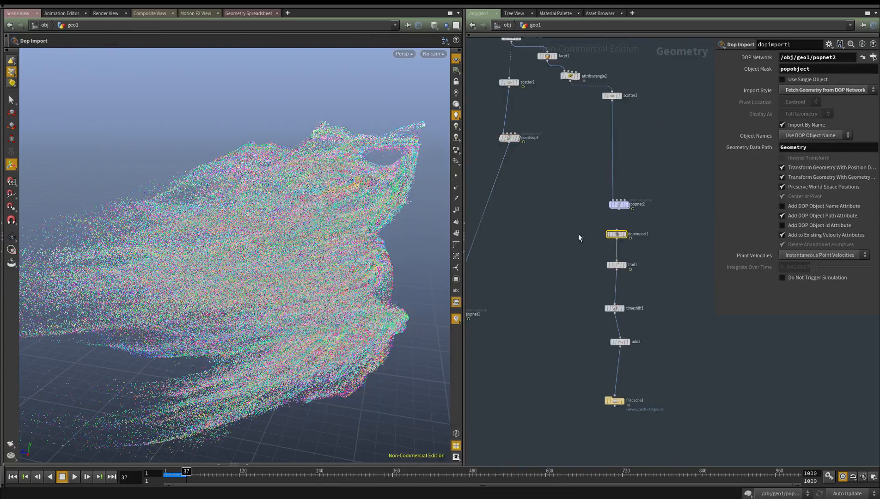
{"action": "key", "text": "ctrl+c"}
{"action": "middle_click_drag", "start_coordinate": [484, 324], "coordinate": [566, 241]}
{"action": "key", "text": "ctrl+v"}
{"action": "left_click_drag", "start_coordinate": [481, 337], "coordinate": [531, 307]}
Set dopimport2's DOP Network to popnet1 and display the imported particles
{"action": "scroll", "coordinate": [538, 266], "scroll_direction": "up", "scroll_amount": 2}
{"action": "left_click", "coordinate": [536, 225]}
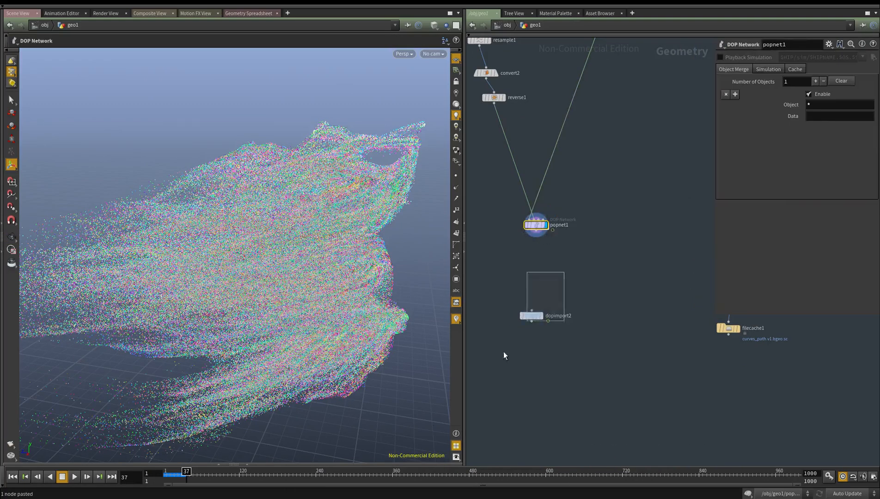
{"action": "left_click", "coordinate": [531, 316]}
{"action": "left_click_drag", "start_coordinate": [536, 225], "coordinate": [821, 58]}
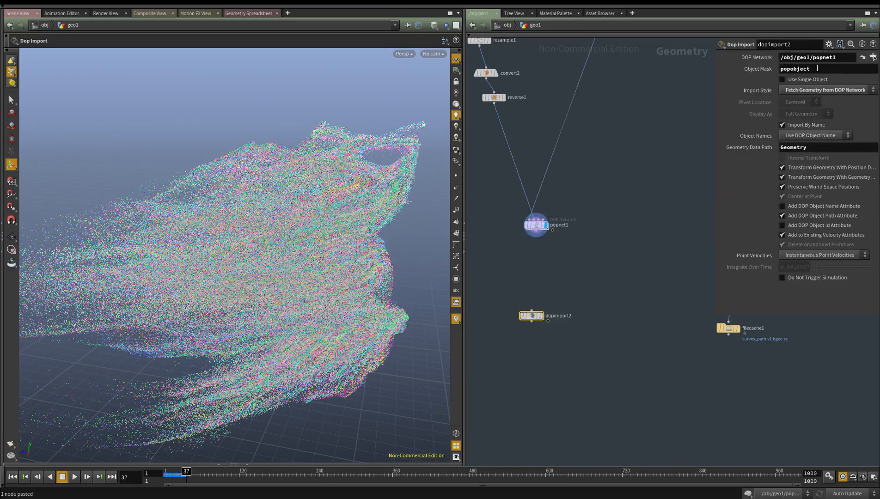
{"action": "left_click", "coordinate": [541, 315]}
{"action": "middle_click_drag", "start_coordinate": [504, 398], "coordinate": [515, 317]}
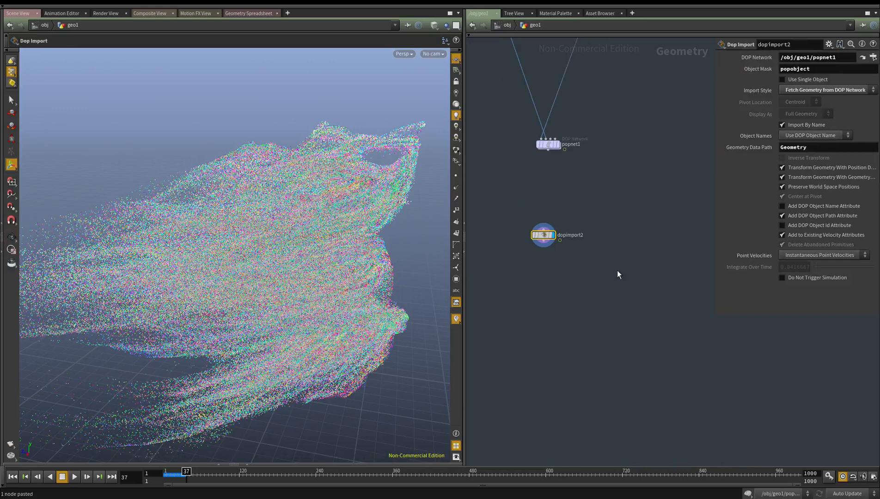
Add a Color node below dopimport2, feed it from dopimport2 and display its output
{"action": "key", "text": "Tab"}
{"action": "type", "text": "color"}
{"action": "key", "text": "Return"}
{"action": "left_click", "coordinate": [567, 292]}
{"action": "left_click_drag", "start_coordinate": [566, 285], "coordinate": [541, 237]}
{"action": "left_click", "coordinate": [579, 250]}
{"action": "left_click_drag", "start_coordinate": [548, 239], "coordinate": [567, 286]}
{"action": "key", "text": "r"}
{"action": "left_click_drag", "start_coordinate": [595, 268], "coordinate": [508, 360]}
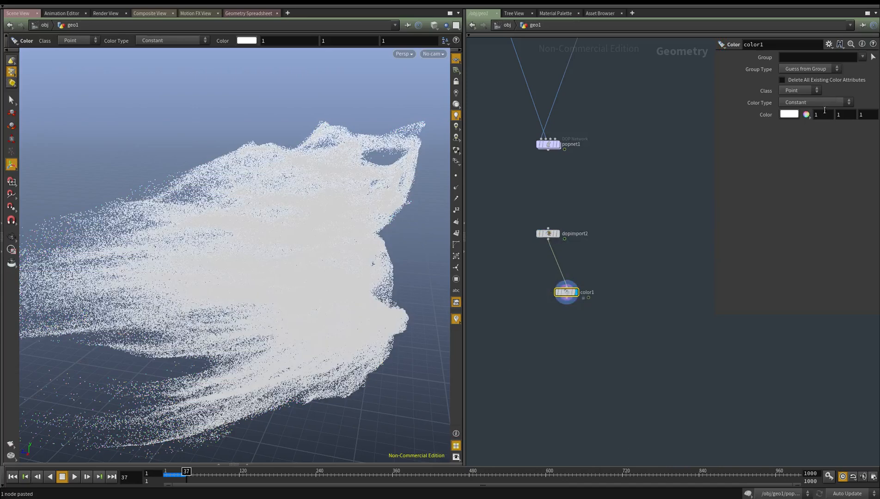
Set color1's constant colour to pure red (1, 0, 0)
{"action": "type", "text": "0"}
{"action": "key", "text": "Tab"}
{"action": "type", "text": "0"}
{"action": "key", "text": "Return"}
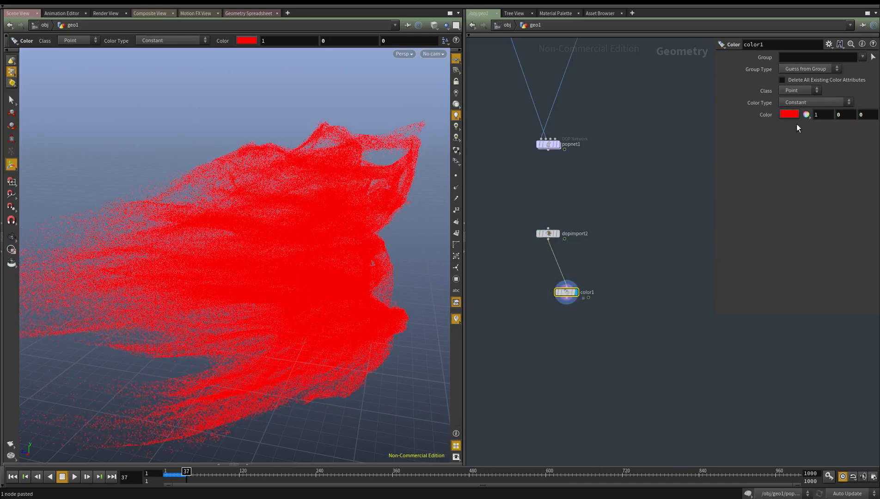
Set color1's constant colour to light blue with RGB values 0.334, 0.5671 and 1
{"action": "left_click", "coordinate": [789, 114]}
{"action": "left_click", "coordinate": [821, 150]}
{"action": "mouse_move", "coordinate": [841, 160]}
{"action": "left_mouse_down"}
{"action": "mouse_move", "coordinate": [849, 161]}
{"action": "mouse_move", "coordinate": [829, 163]}
{"action": "left_mouse_up"}
{"action": "left_click", "coordinate": [612, 30]}
Change the viewport's display options to a black background colour scheme
{"action": "left_click_drag", "start_coordinate": [135, 262], "coordinate": [242, 257], "text": "alt"}
{"action": "right_click_drag", "start_coordinate": [242, 257], "coordinate": [286, 299], "text": "alt"}
{"action": "key", "text": "d"}
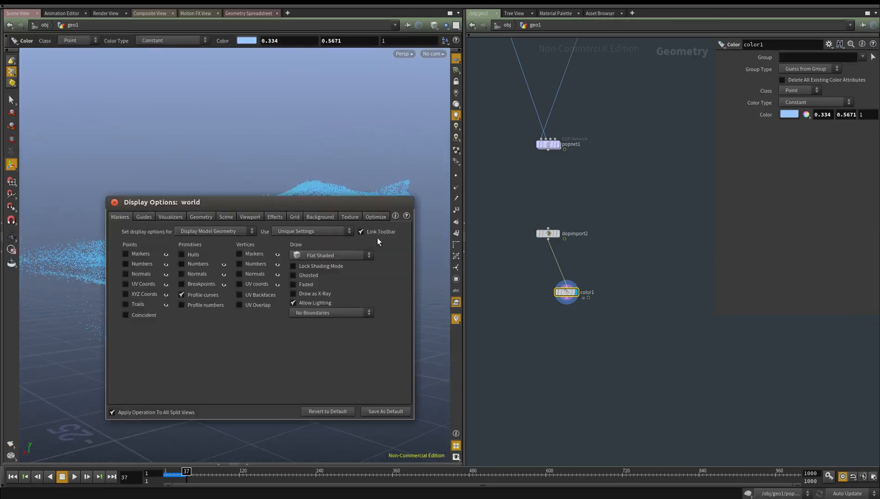
{"action": "left_click", "coordinate": [324, 218]}
{"action": "left_click", "coordinate": [178, 249]}
{"action": "key", "text": "d"}
{"action": "key", "text": "d"}
Review the viewport, effects and scene display options, and hide the reference grid
{"action": "left_click", "coordinate": [249, 217]}
{"action": "left_click", "coordinate": [274, 217]}
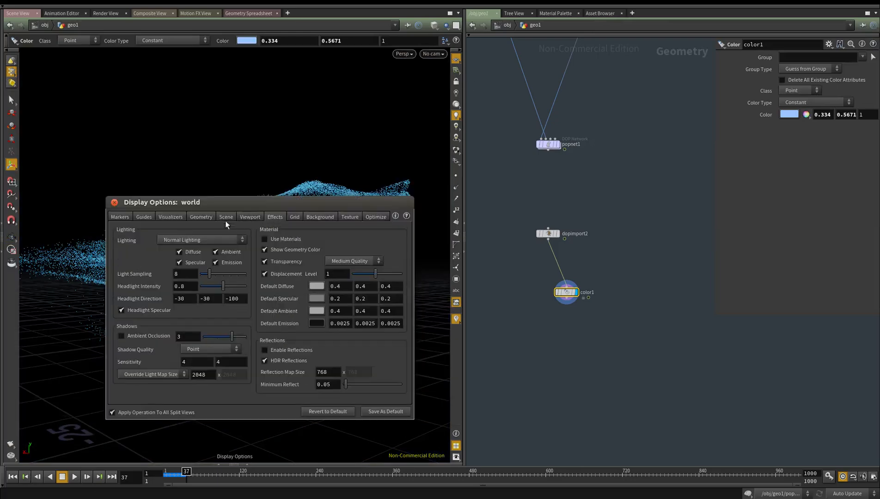
{"action": "left_click", "coordinate": [226, 217]}
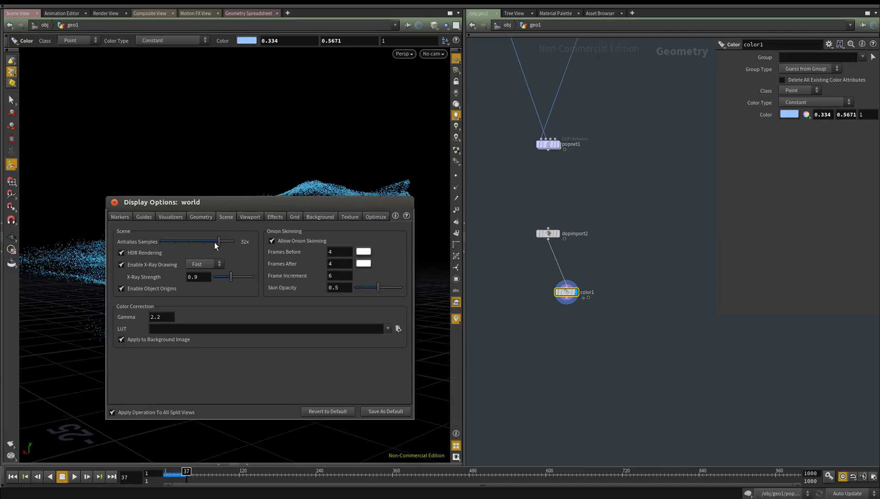
{"action": "key", "text": "d"}
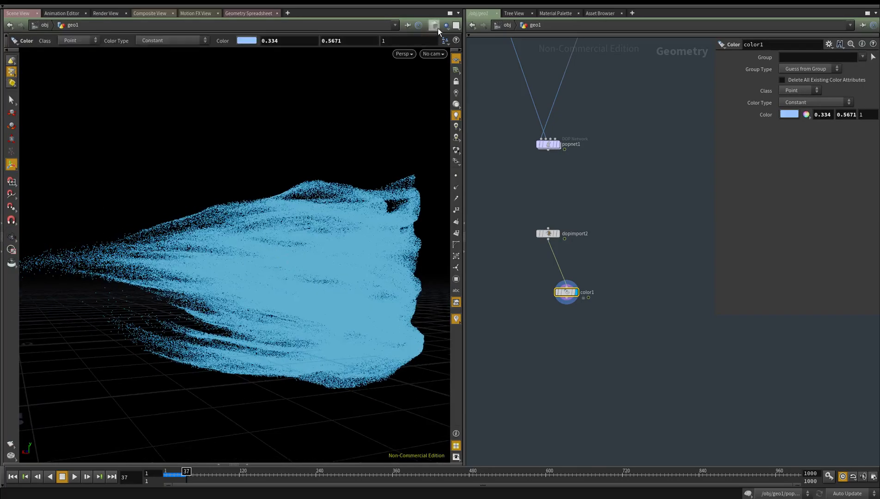
{"action": "left_click", "coordinate": [454, 57]}
Examine the blue particle streams against the black background, both close up and from several sides
{"action": "scroll", "coordinate": [266, 272], "scroll_direction": "down", "scroll_amount": 3}
{"action": "left_click_drag", "start_coordinate": [265, 271], "coordinate": [253, 269], "text": "alt"}
{"action": "scroll", "coordinate": [246, 281], "scroll_direction": "up", "scroll_amount": 5}
{"action": "middle_click_drag", "start_coordinate": [246, 281], "coordinate": [275, 230]}
{"action": "scroll", "coordinate": [152, 191], "scroll_direction": "up", "scroll_amount": 4}
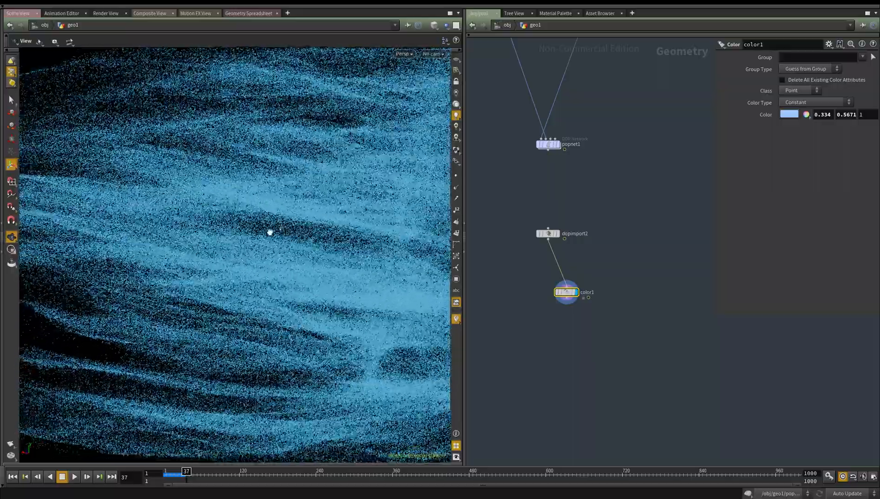
{"action": "scroll", "coordinate": [273, 256], "scroll_direction": "down", "scroll_amount": 3}
{"action": "left_click_drag", "start_coordinate": [270, 255], "coordinate": [192, 137]}
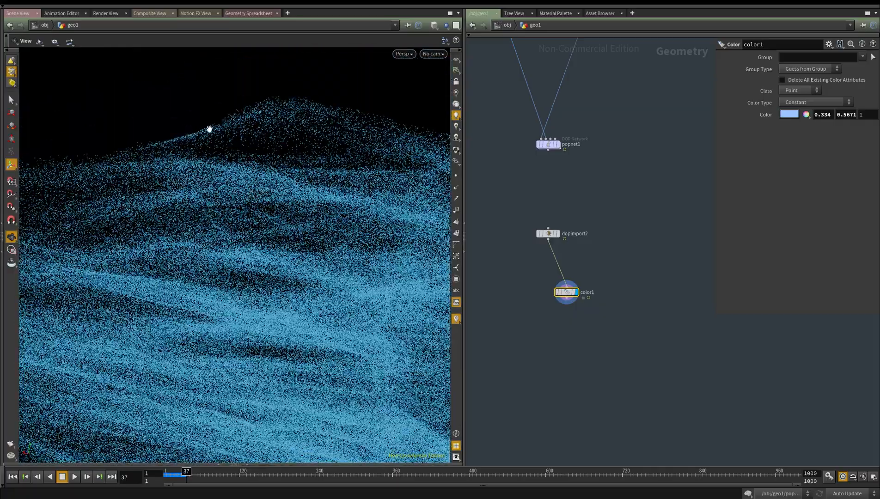
{"action": "left_click_drag", "start_coordinate": [252, 114], "coordinate": [112, 212]}
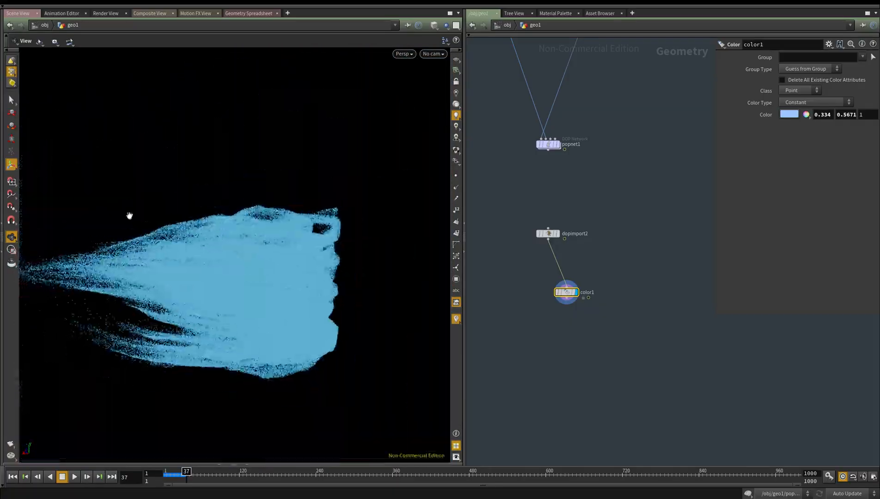
{"action": "left_click_drag", "start_coordinate": [179, 249], "coordinate": [246, 221]}
{"action": "left_click_drag", "start_coordinate": [211, 155], "coordinate": [274, 96]}
{"action": "left_click_drag", "start_coordinate": [251, 141], "coordinate": [235, 98]}
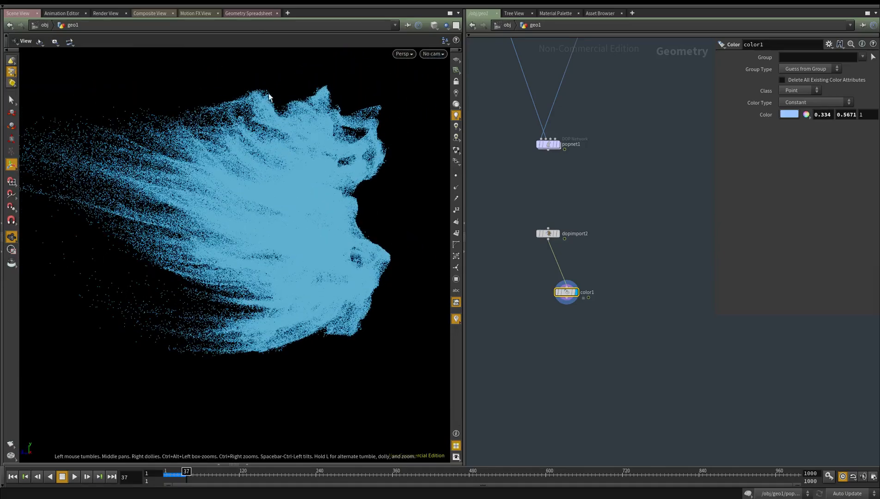
Inside popnet1, set popcurveforce1's Orbit Scale to 6
{"action": "middle_click_drag", "start_coordinate": [609, 328], "coordinate": [600, 351]}
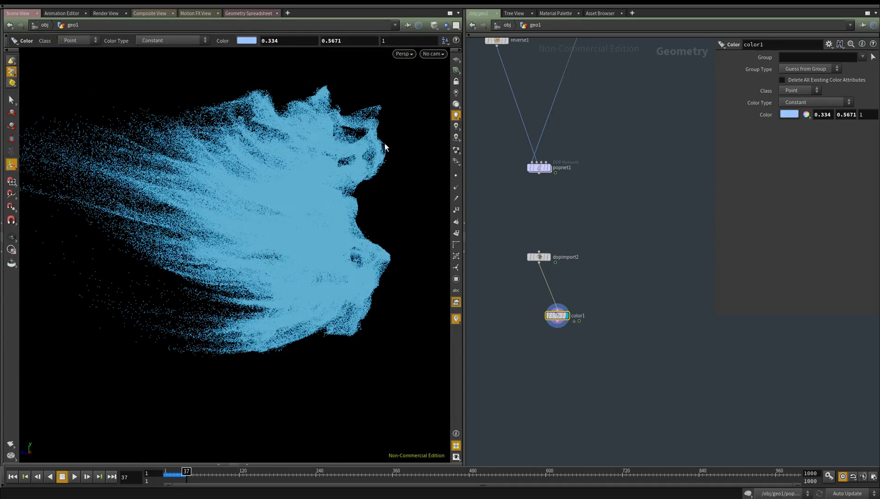
{"action": "double_click", "coordinate": [539, 167]}
{"action": "middle_click_drag", "start_coordinate": [595, 248], "coordinate": [593, 311]}
{"action": "left_click_drag", "start_coordinate": [593, 312], "coordinate": [480, 243]}
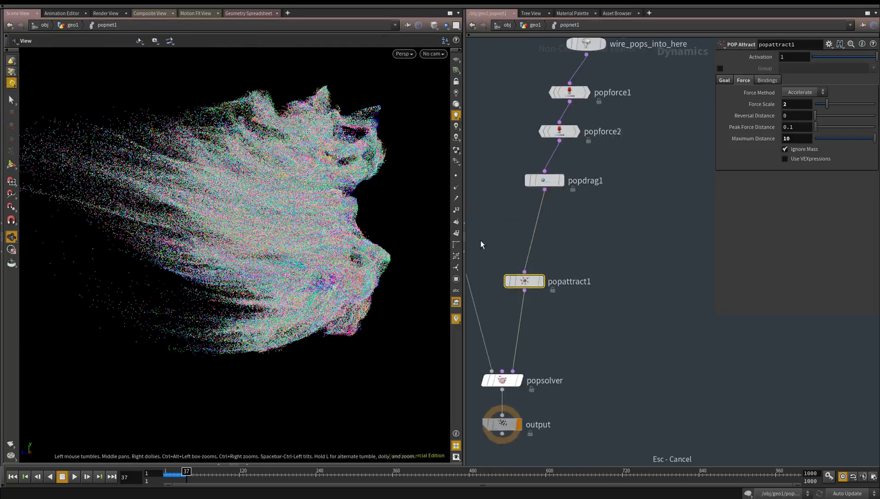
{"action": "middle_click_drag", "start_coordinate": [630, 223], "coordinate": [621, 318]}
{"action": "left_click_drag", "start_coordinate": [616, 250], "coordinate": [532, 210]}
{"action": "middle_click_drag", "start_coordinate": [617, 182], "coordinate": [611, 268]}
{"action": "left_click_drag", "start_coordinate": [609, 202], "coordinate": [525, 155]}
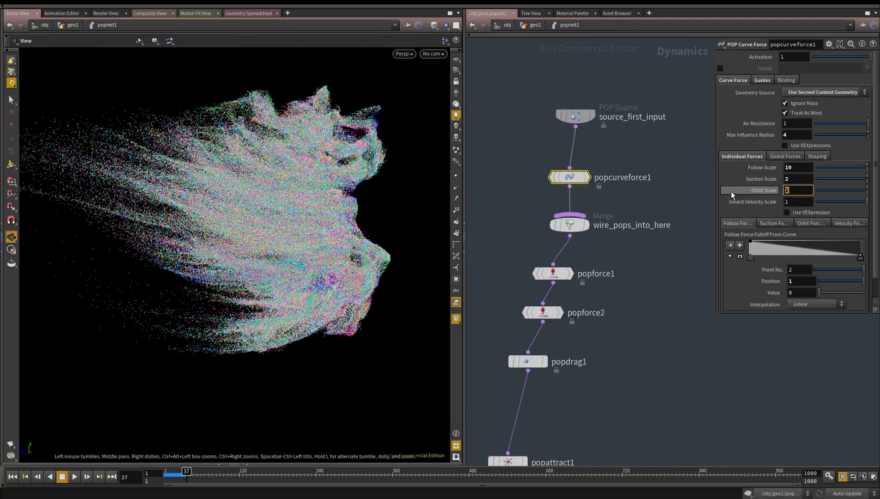
{"action": "type", "text": "6"}
{"action": "key", "text": "Return"}
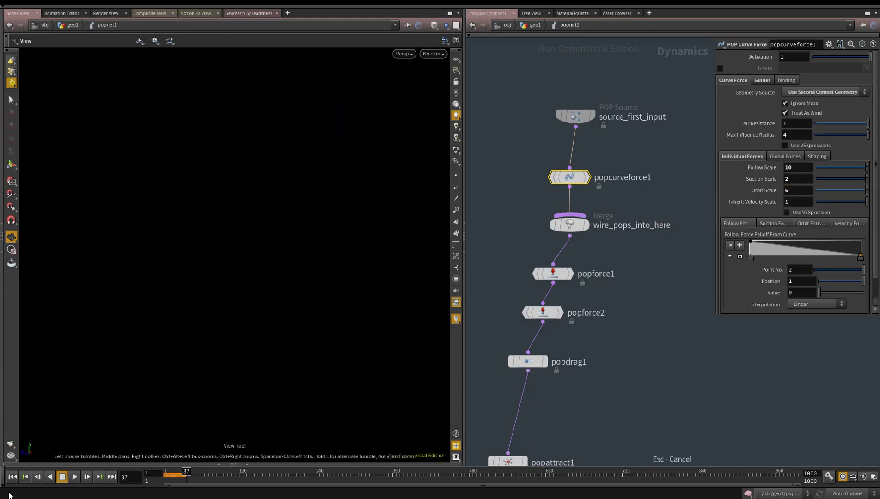
Rewind to frame 1, return to geo1 and set scatter2's Force Total Count to 60000
{"action": "left_click", "coordinate": [13, 478]}
{"action": "key", "text": "u"}
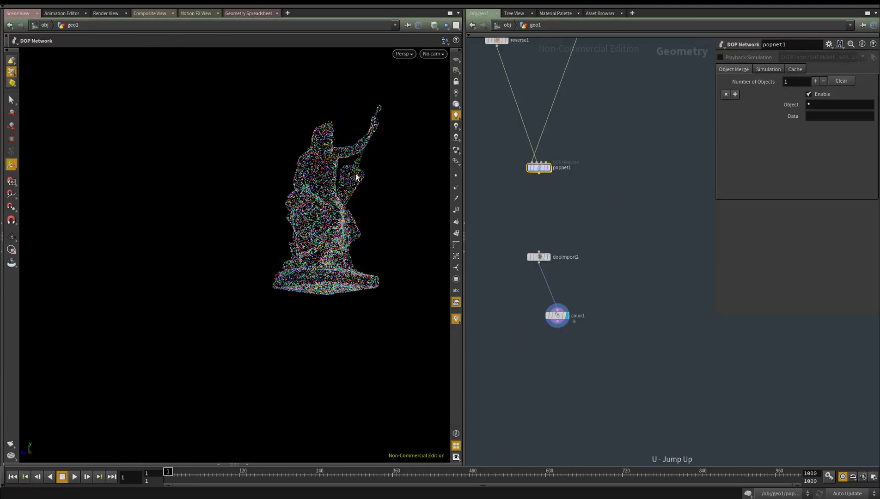
{"action": "middle_click_drag", "start_coordinate": [684, 173], "coordinate": [641, 436]}
{"action": "scroll", "coordinate": [595, 222], "scroll_direction": "up", "scroll_amount": 2}
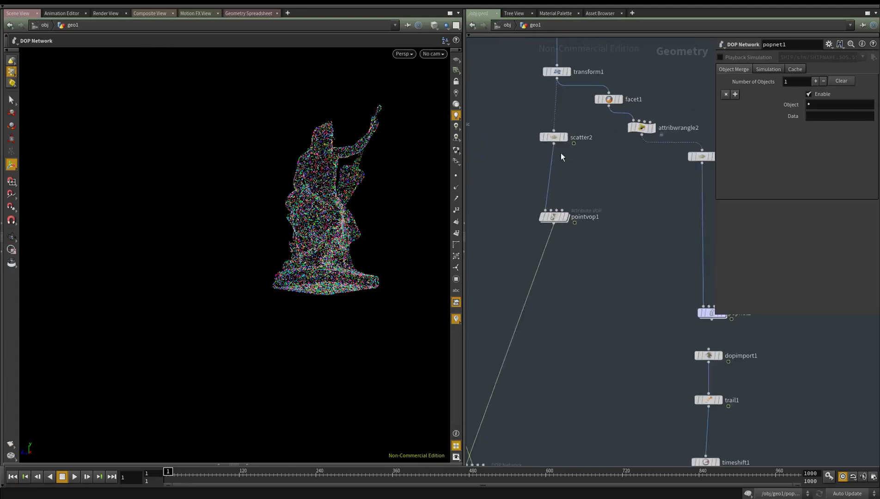
{"action": "middle_click", "coordinate": [557, 136]}
{"action": "left_click", "coordinate": [555, 137]}
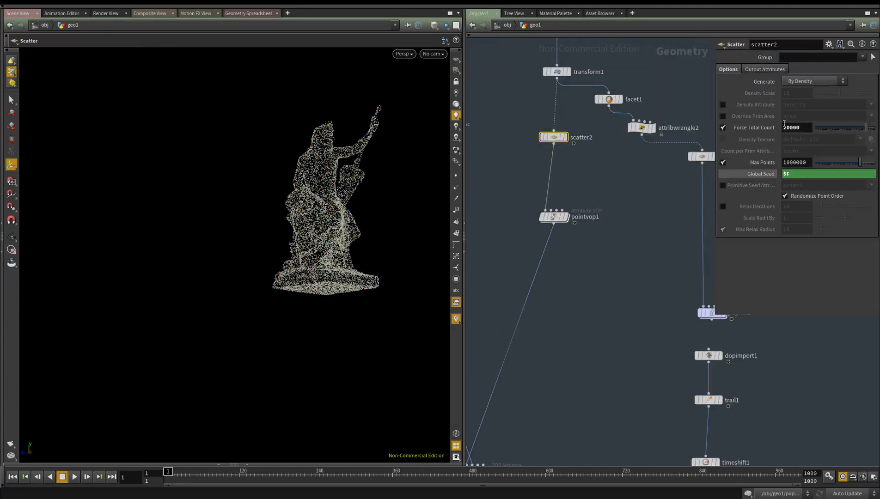
{"action": "type", "text": "6"}
{"action": "key", "text": "Return"}
Play the denser simulation with the stronger orbit force and stop it at frame 14
{"action": "middle_click_drag", "start_coordinate": [611, 395], "coordinate": [612, 375]}
{"action": "left_click", "coordinate": [75, 478]}
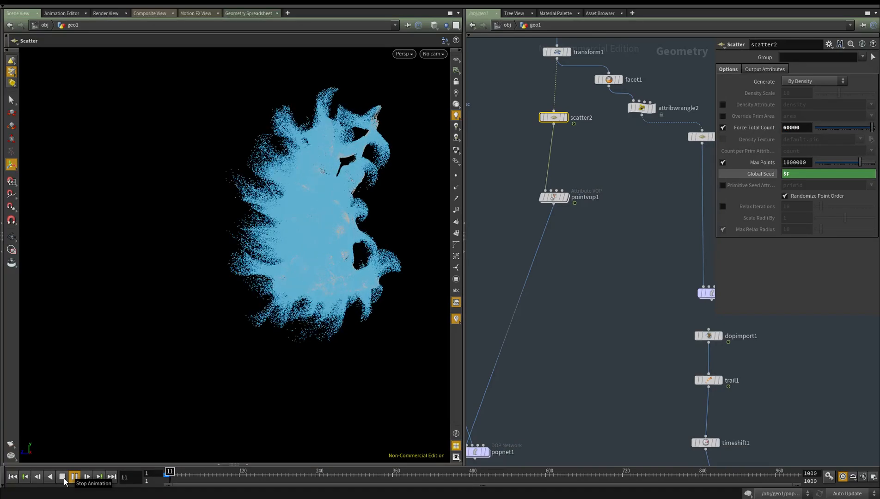
{"action": "left_click", "coordinate": [62, 477]}
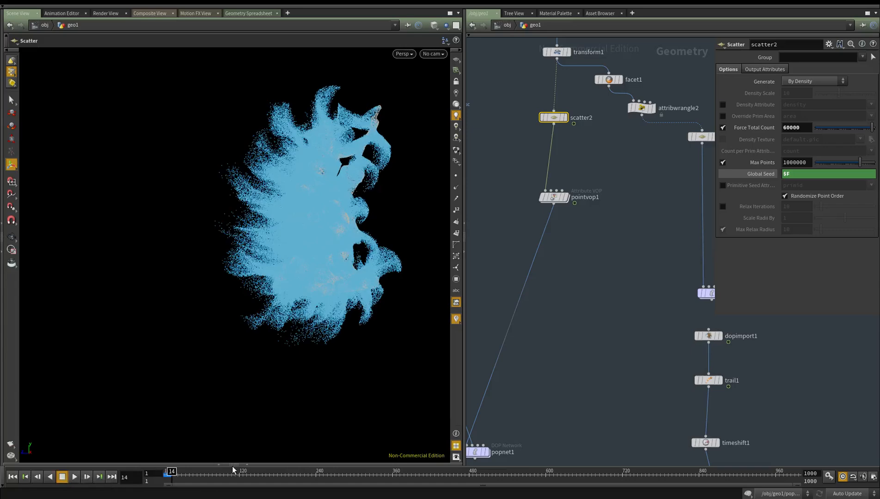
{"action": "left_click", "coordinate": [247, 465]}
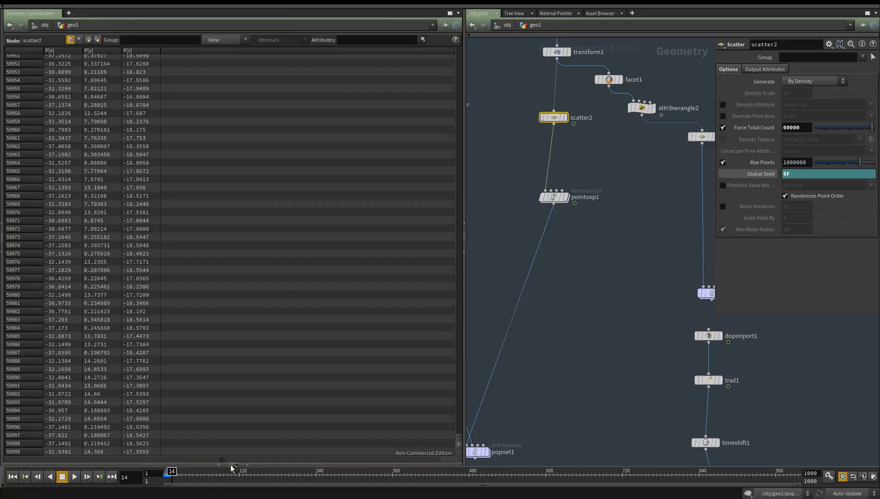
{"action": "left_click", "coordinate": [247, 465]}
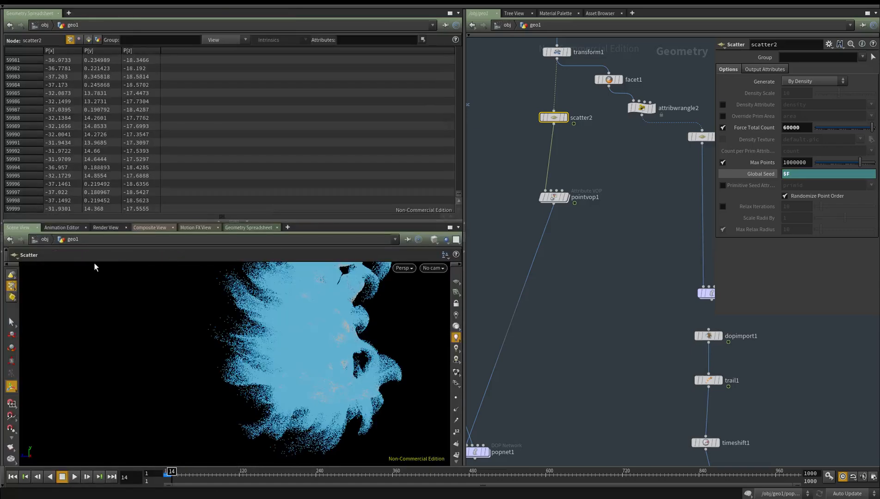
{"action": "left_click", "coordinate": [235, 222]}
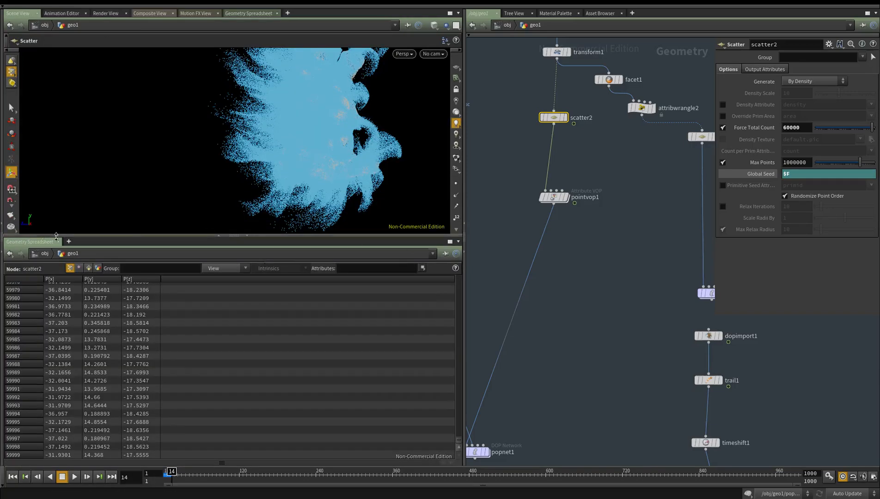
{"action": "left_click", "coordinate": [246, 237]}
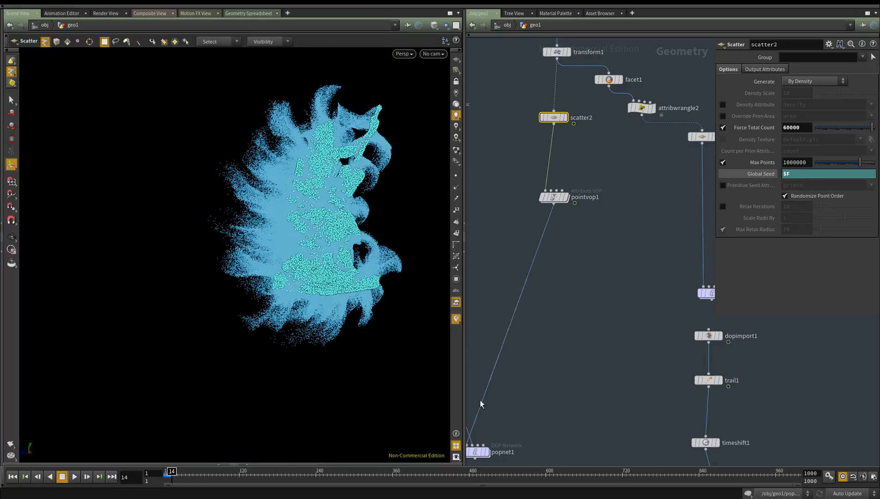
{"action": "left_click", "coordinate": [457, 458]}
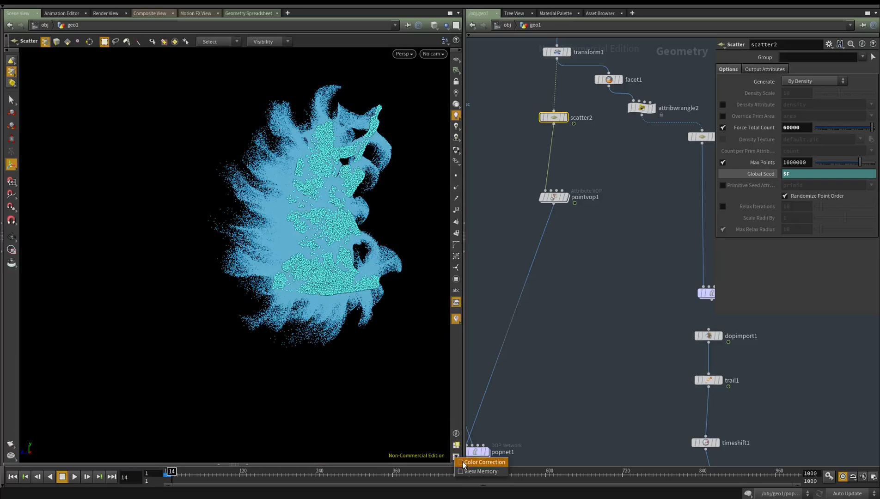
{"action": "left_click", "coordinate": [585, 413]}
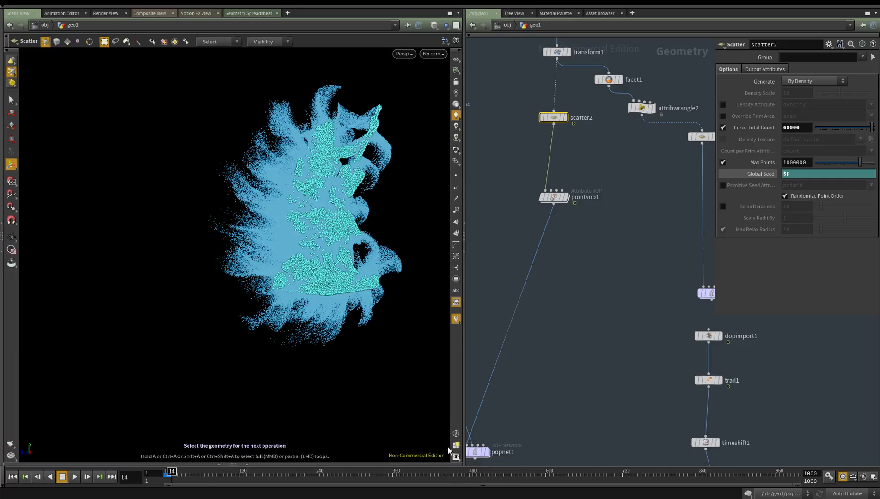
{"action": "left_click", "coordinate": [348, 464]}
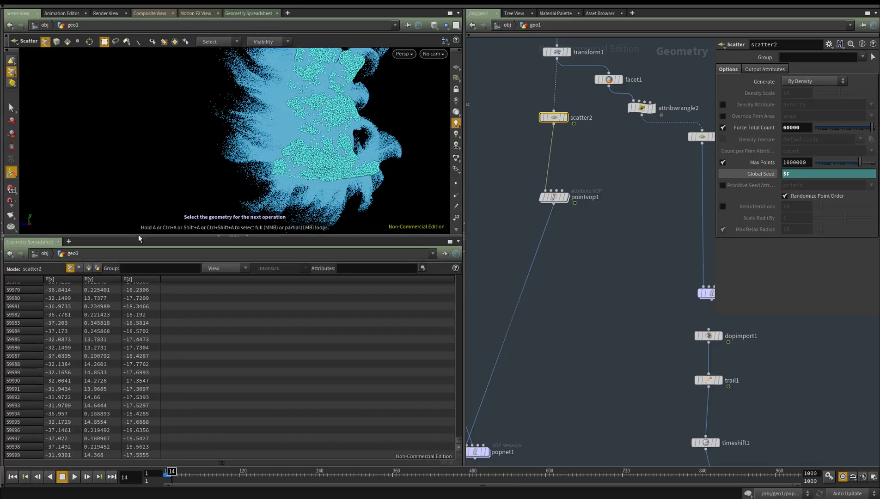
{"action": "left_click", "coordinate": [247, 236]}
Show the viewport's colour correction bar and try another display transform before going back to ACES with sRGB
{"action": "right_click", "coordinate": [457, 457]}
{"action": "left_click", "coordinate": [464, 463]}
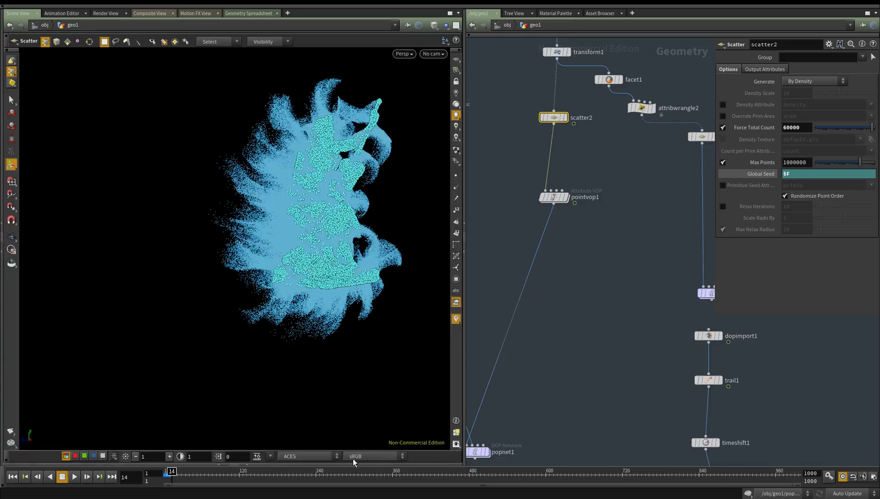
{"action": "left_click", "coordinate": [323, 459]}
{"action": "left_click", "coordinate": [310, 484]}
{"action": "left_click", "coordinate": [350, 459]}
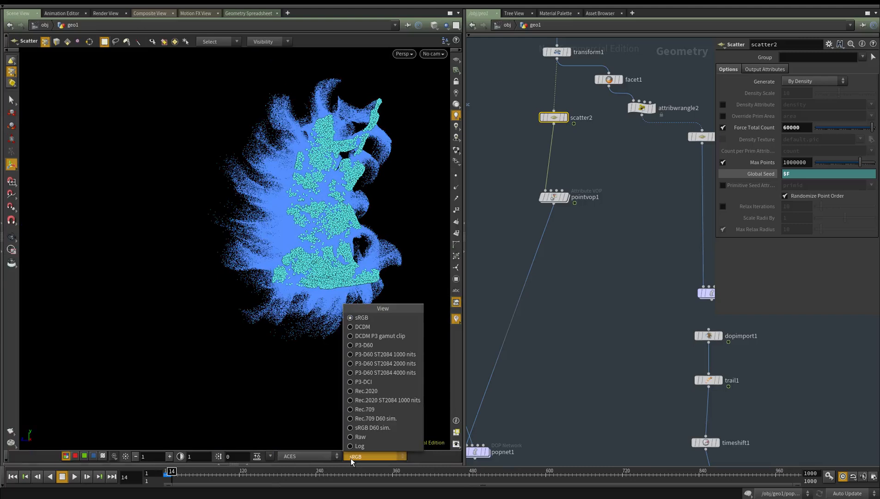
{"action": "left_click", "coordinate": [313, 457]}
{"action": "left_click", "coordinate": [313, 458]}
{"action": "left_click", "coordinate": [301, 464]}
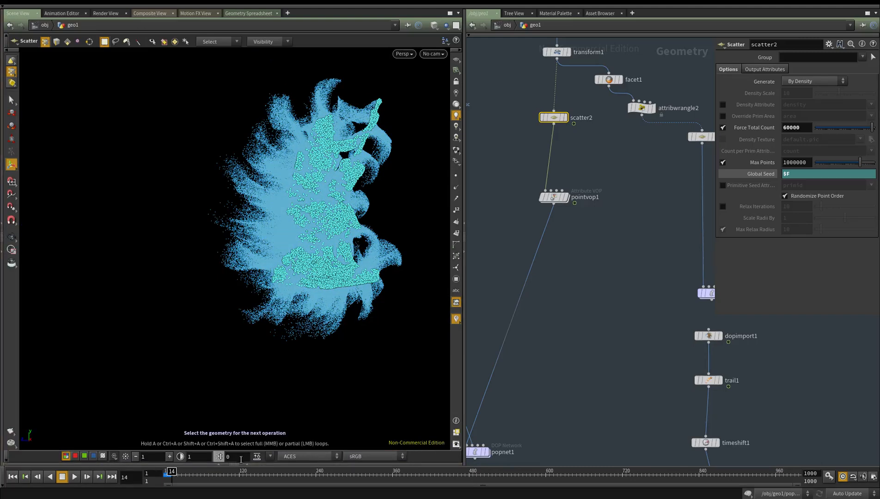
Try a viewport exposure of 2 and look at the brightened particles from the side
{"action": "left_click", "coordinate": [169, 458]}
{"action": "left_click_drag", "start_coordinate": [324, 287], "coordinate": [242, 290], "text": "alt"}
{"action": "middle_click_drag", "start_coordinate": [243, 290], "coordinate": [221, 309], "text": "alt"}
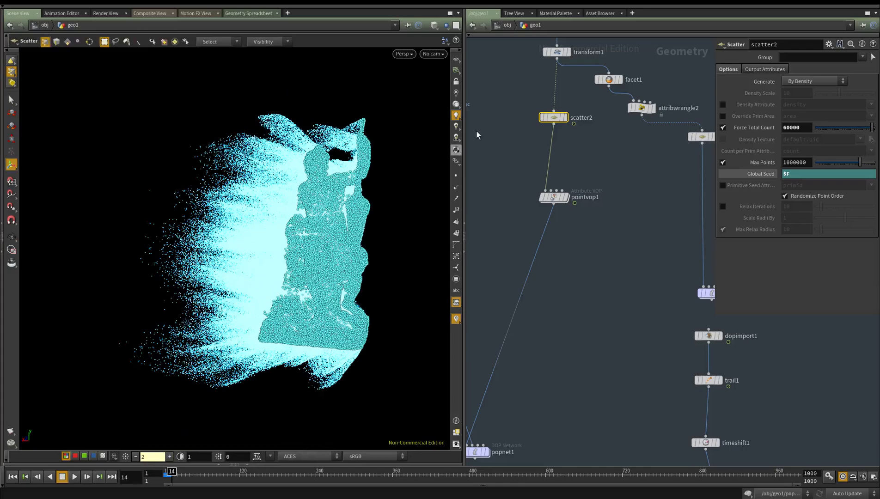
{"action": "key", "text": "Escape"}
{"action": "left_click_drag", "start_coordinate": [323, 272], "coordinate": [260, 324]}
Restore the viewport exposure to 1 with ACES and sRGB, and hide the colour correction bar
{"action": "left_click", "coordinate": [272, 456]}
{"action": "left_click", "coordinate": [296, 467]}
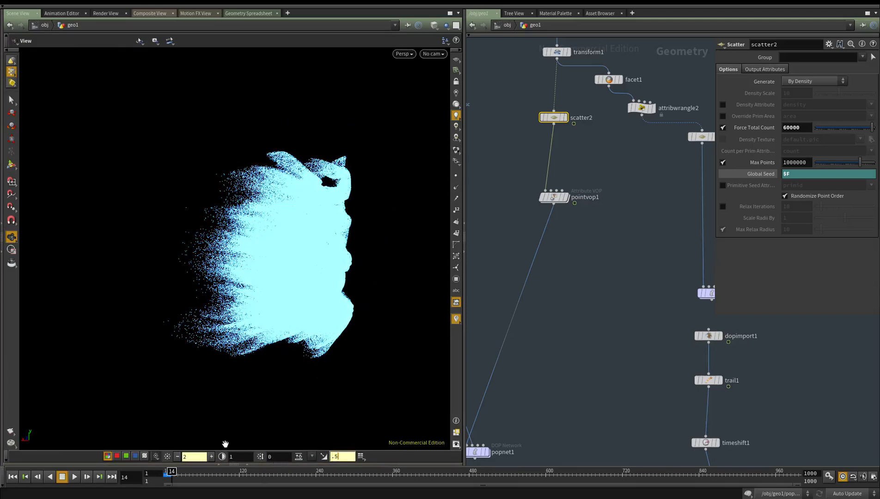
{"action": "left_click", "coordinate": [177, 457]}
{"action": "left_click_drag", "start_coordinate": [320, 180], "coordinate": [337, 190]}
{"action": "left_click", "coordinate": [316, 457]}
{"action": "left_click", "coordinate": [323, 477]}
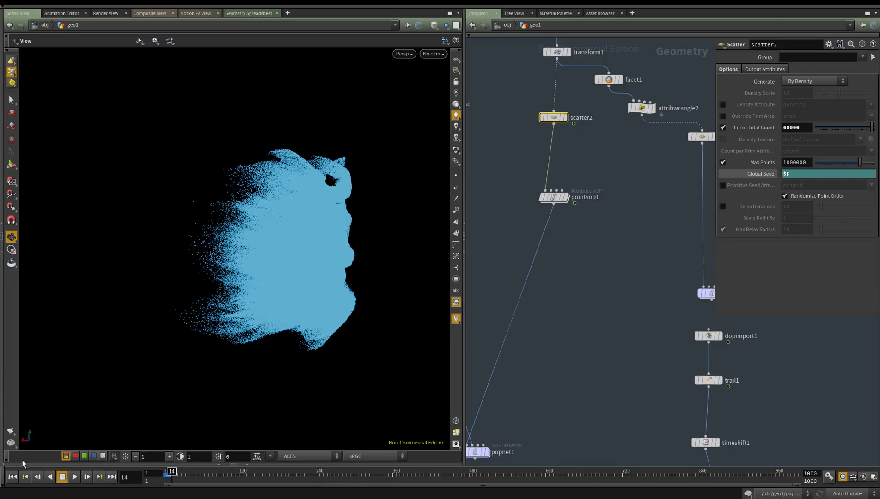
{"action": "left_click", "coordinate": [5, 460]}
Play the simulation on from frame 14, stop it at frame 25 and examine the particle streams from several sides
{"action": "left_click_drag", "start_coordinate": [316, 216], "coordinate": [307, 230]}
{"action": "left_click_drag", "start_coordinate": [302, 341], "coordinate": [277, 344]}
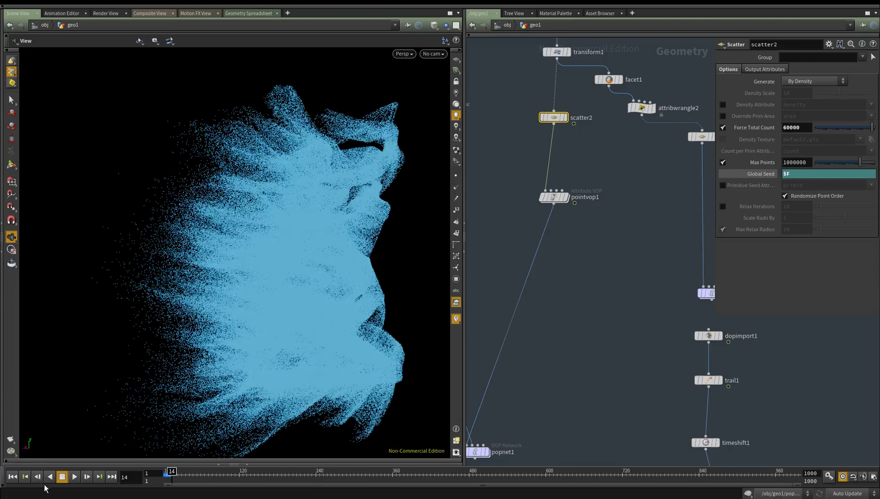
{"action": "left_click_drag", "start_coordinate": [350, 290], "coordinate": [214, 366]}
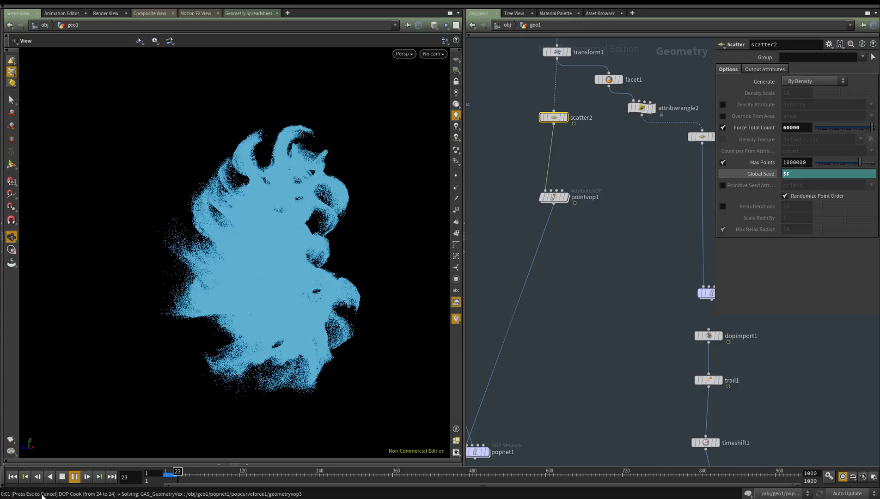
{"action": "left_click", "coordinate": [62, 478]}
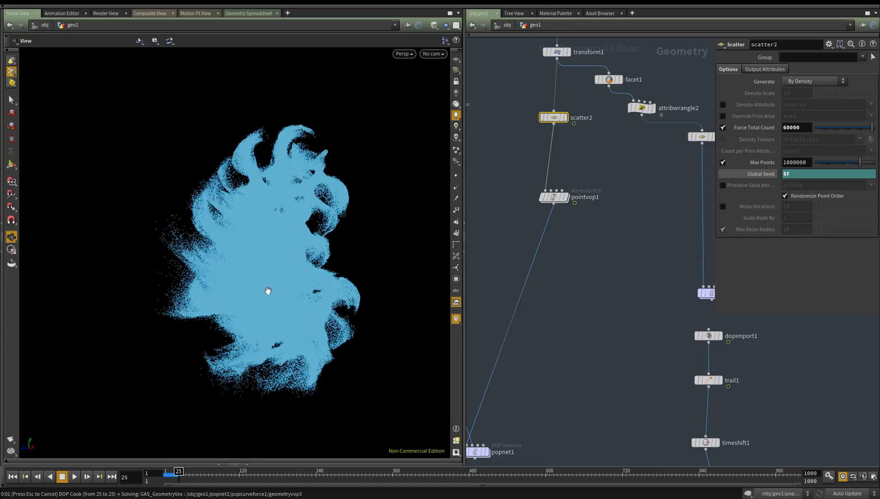
{"action": "left_click_drag", "start_coordinate": [251, 293], "coordinate": [218, 299]}
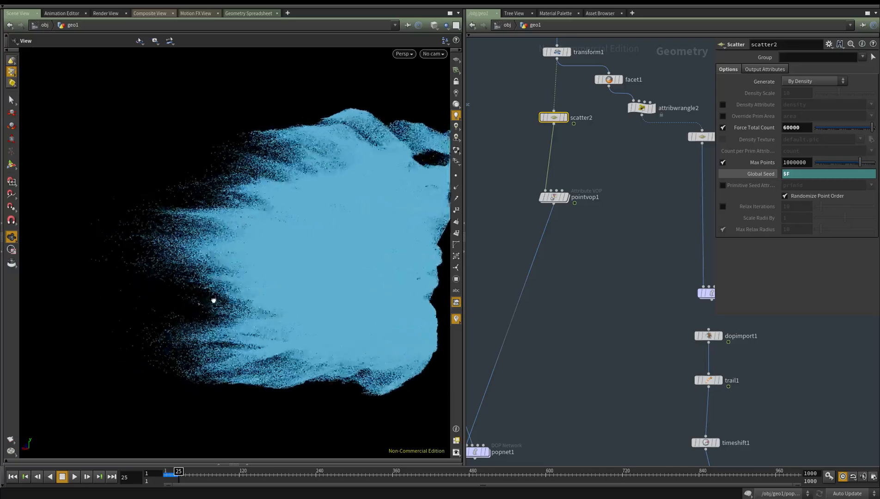
{"action": "middle_click_drag", "start_coordinate": [218, 299], "coordinate": [112, 306]}
{"action": "right_click_drag", "start_coordinate": [112, 306], "coordinate": [246, 283]}
{"action": "left_click_drag", "start_coordinate": [246, 284], "coordinate": [279, 267]}
{"action": "middle_click_drag", "start_coordinate": [279, 267], "coordinate": [297, 278]}
Set the display flag on scatter2 below transform1
{"action": "scroll", "coordinate": [614, 235], "scroll_direction": "down", "scroll_amount": 3}
{"action": "middle_click_drag", "start_coordinate": [600, 145], "coordinate": [579, 287]}
{"action": "scroll", "coordinate": [579, 287], "scroll_direction": "up", "scroll_amount": 6}
{"action": "left_click_drag", "start_coordinate": [574, 236], "coordinate": [467, 319]}
{"action": "middle_click_drag", "start_coordinate": [550, 314], "coordinate": [570, 239]}
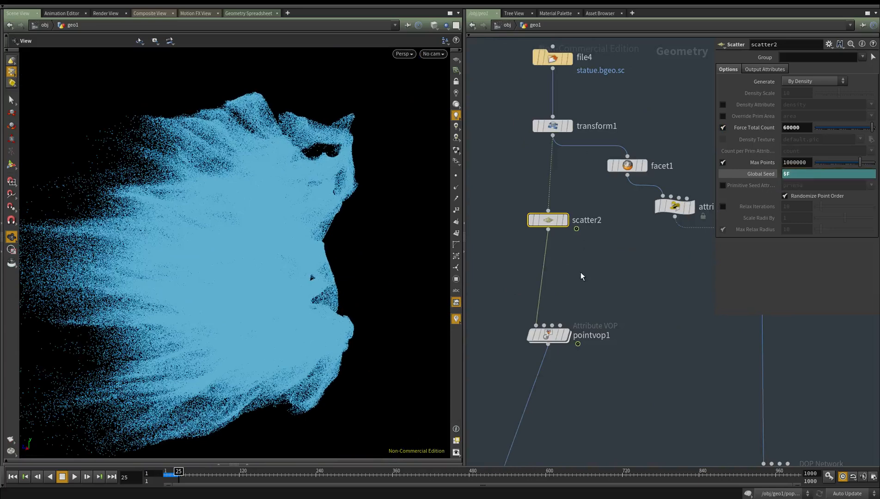
{"action": "middle_click_drag", "start_coordinate": [581, 276], "coordinate": [582, 321]}
{"action": "left_click", "coordinate": [534, 302]}
{"action": "middle_click_drag", "start_coordinate": [193, 188], "coordinate": [149, 229]}
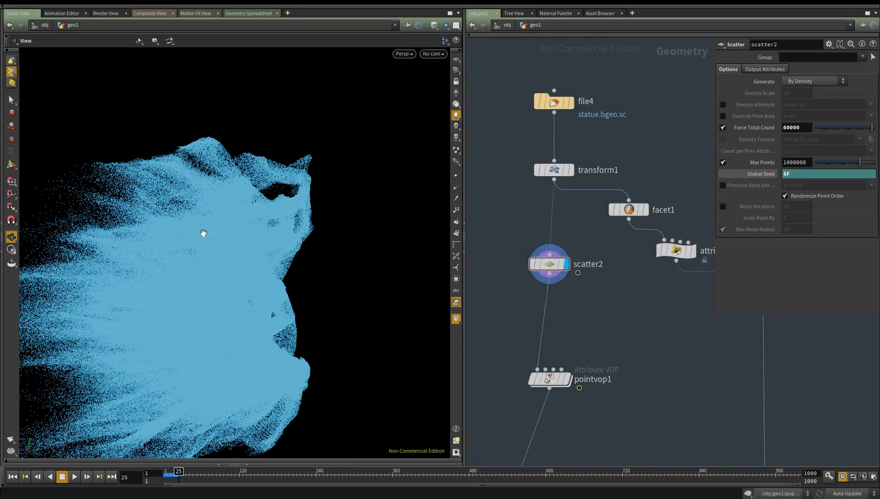
{"action": "middle_click_drag", "start_coordinate": [203, 233], "coordinate": [267, 228]}
{"action": "left_click", "coordinate": [533, 263]}
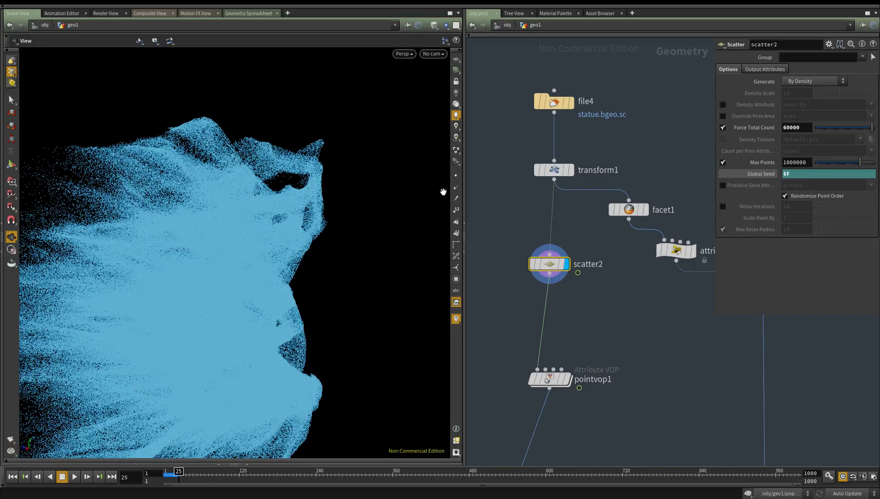
Display dopimport2 and color1 in turn and check color1's node information
{"action": "middle_click_drag", "start_coordinate": [593, 446], "coordinate": [651, 83]}
{"action": "middle_click_drag", "start_coordinate": [546, 402], "coordinate": [607, 267]}
{"action": "middle_click_drag", "start_coordinate": [613, 320], "coordinate": [606, 184]}
{"action": "key", "text": "r"}
{"action": "left_click", "coordinate": [550, 261]}
{"action": "left_click_drag", "start_coordinate": [199, 269], "coordinate": [235, 286]}
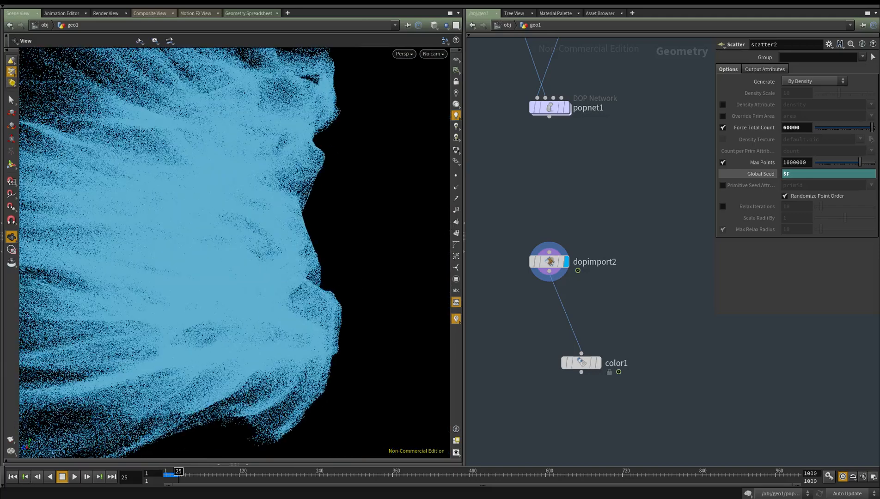
{"action": "middle_click_drag", "start_coordinate": [655, 269], "coordinate": [639, 230]}
{"action": "scroll", "coordinate": [616, 285], "scroll_direction": "up", "scroll_amount": 2}
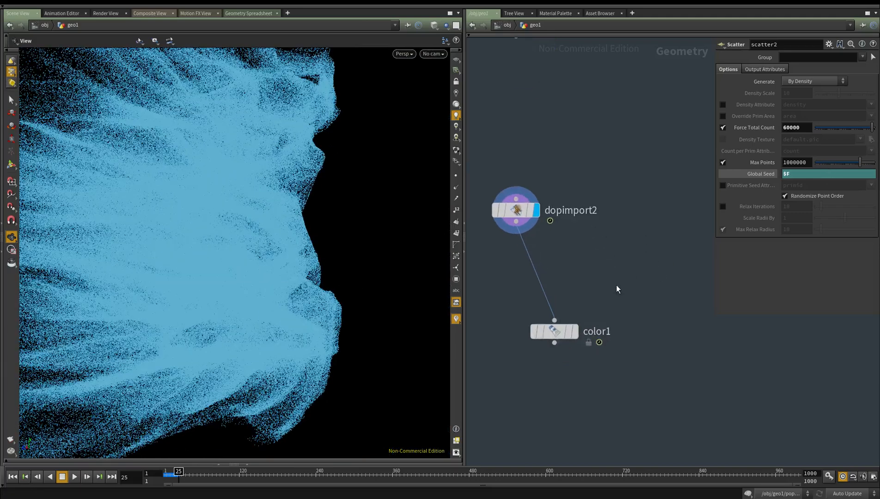
{"action": "left_click", "coordinate": [575, 331]}
{"action": "middle_click_drag", "start_coordinate": [529, 381], "coordinate": [531, 351]}
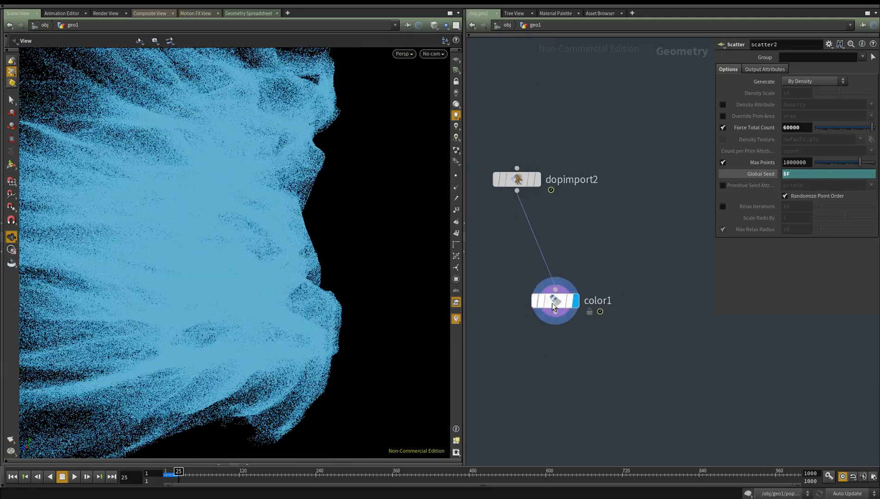
{"action": "middle_click", "coordinate": [552, 303]}
Copy trail1, timeshift1 and add2, switch updating to Manual and paste the copies into free space below color1
{"action": "scroll", "coordinate": [572, 329], "scroll_direction": "down", "scroll_amount": 5}
{"action": "middle_click_drag", "start_coordinate": [647, 380], "coordinate": [521, 411]}
{"action": "scroll", "coordinate": [520, 410], "scroll_direction": "down", "scroll_amount": 2}
{"action": "scroll", "coordinate": [573, 321], "scroll_direction": "up", "scroll_amount": 5}
{"action": "left_click_drag", "start_coordinate": [601, 307], "coordinate": [537, 115]}
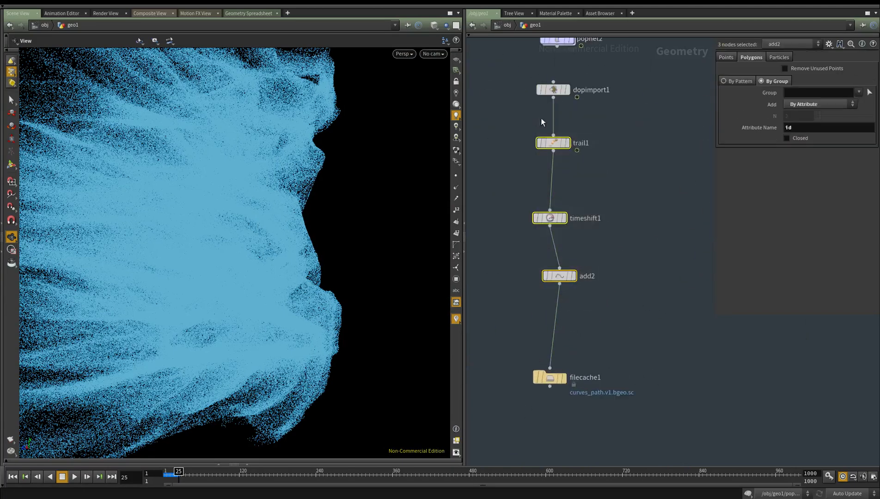
{"action": "key", "text": "ctrl+c"}
{"action": "scroll", "coordinate": [596, 282], "scroll_direction": "down", "scroll_amount": 3}
{"action": "key", "text": "ctrl+v"}
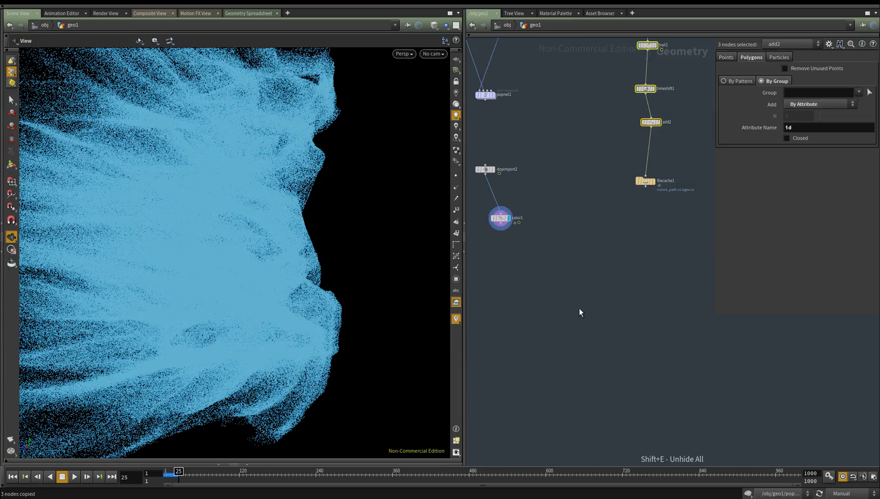
{"action": "left_click", "coordinate": [610, 287]}
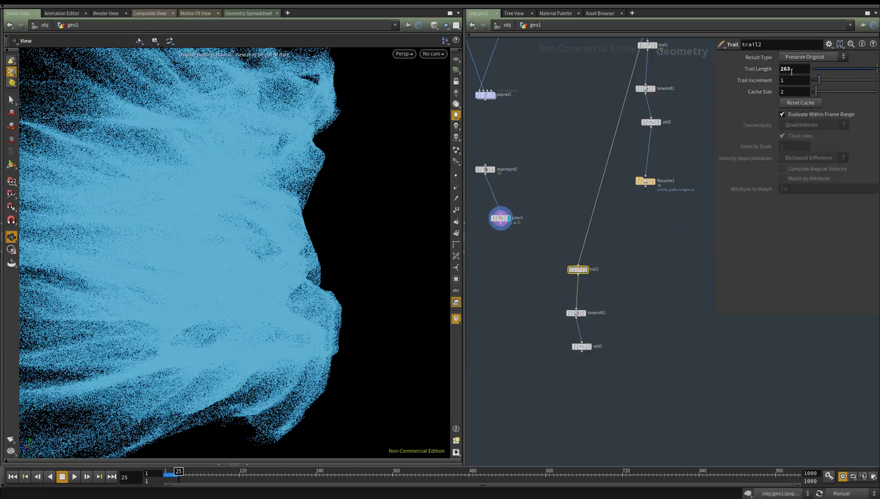
Set trail2's Trail Length to 20, give it the display flag and connect its input to dopimport2
{"action": "type", "text": "20"}
{"action": "scroll", "coordinate": [580, 272], "scroll_direction": "up", "scroll_amount": 2}
{"action": "middle_click_drag", "start_coordinate": [518, 306], "coordinate": [545, 320]}
{"action": "key", "text": "r"}
{"action": "left_click_drag", "start_coordinate": [559, 328], "coordinate": [632, 281]}
{"action": "middle_click_drag", "start_coordinate": [600, 280], "coordinate": [638, 300]}
{"action": "left_click", "coordinate": [495, 176]}
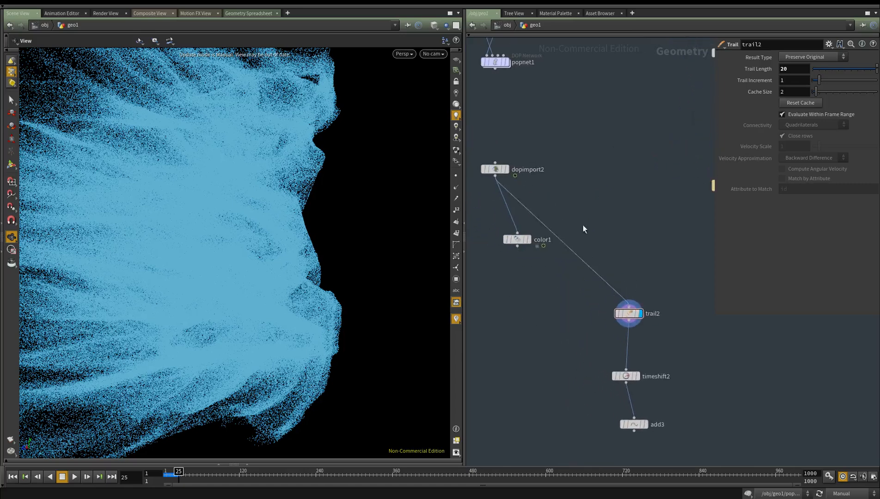
Set timeshift2's Frame to 20 and switch the scene back to Auto Update
{"action": "middle_click_drag", "start_coordinate": [649, 269], "coordinate": [624, 213]}
{"action": "middle_click_drag", "start_coordinate": [643, 257], "coordinate": [638, 242]}
{"action": "key", "text": "r"}
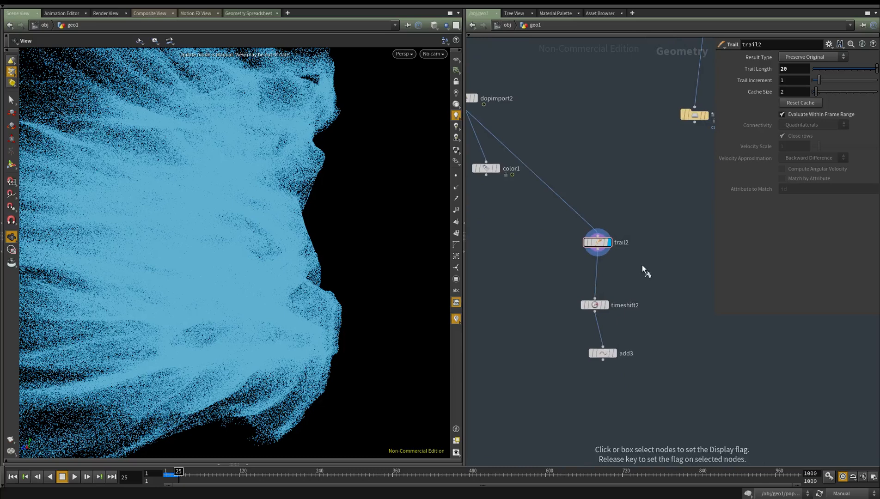
{"action": "left_click_drag", "start_coordinate": [638, 285], "coordinate": [580, 319]}
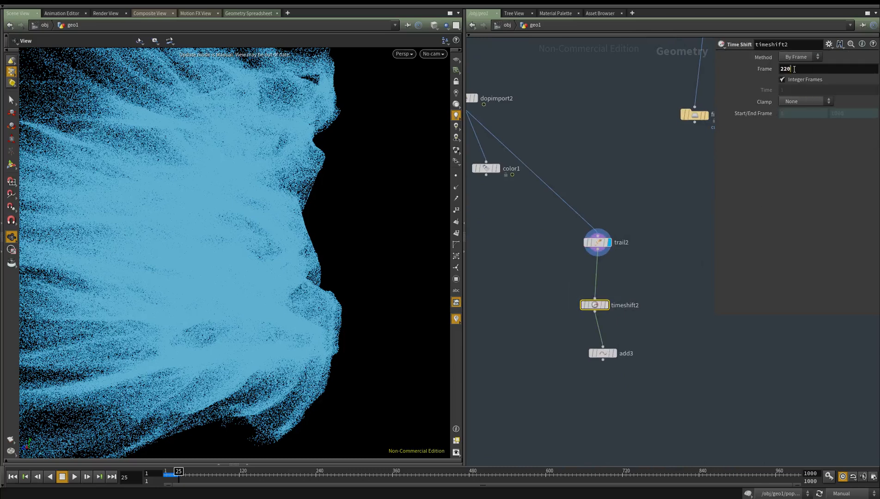
{"action": "key", "text": "Return"}
{"action": "middle_click_drag", "start_coordinate": [675, 323], "coordinate": [671, 302]}
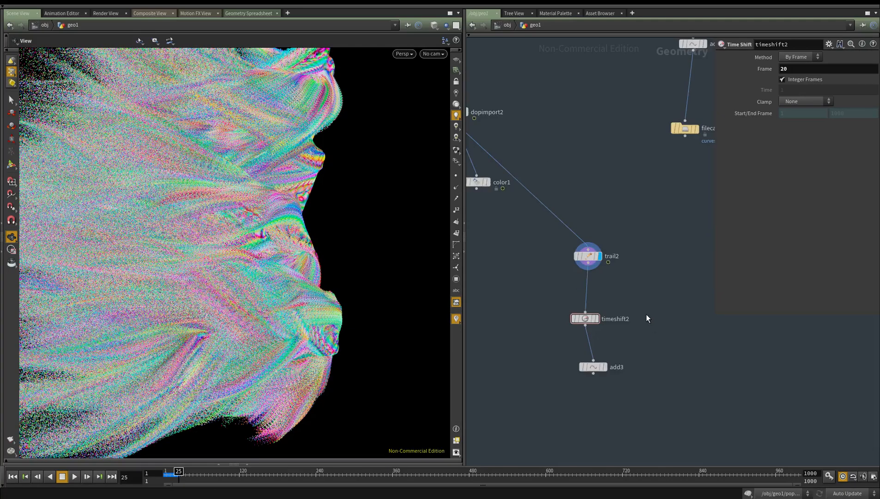
Examine the trailed particles from several sides and check trail2's node information
{"action": "right_click_drag", "start_coordinate": [308, 247], "coordinate": [215, 281]}
{"action": "middle_click_drag", "start_coordinate": [215, 281], "coordinate": [260, 285]}
{"action": "left_click_drag", "start_coordinate": [257, 306], "coordinate": [491, 289]}
{"action": "middle_click_drag", "start_coordinate": [385, 262], "coordinate": [332, 280]}
{"action": "right_click_drag", "start_coordinate": [258, 244], "coordinate": [366, 262]}
{"action": "middle_click_drag", "start_coordinate": [366, 262], "coordinate": [317, 276]}
{"action": "middle_click", "coordinate": [593, 257]}
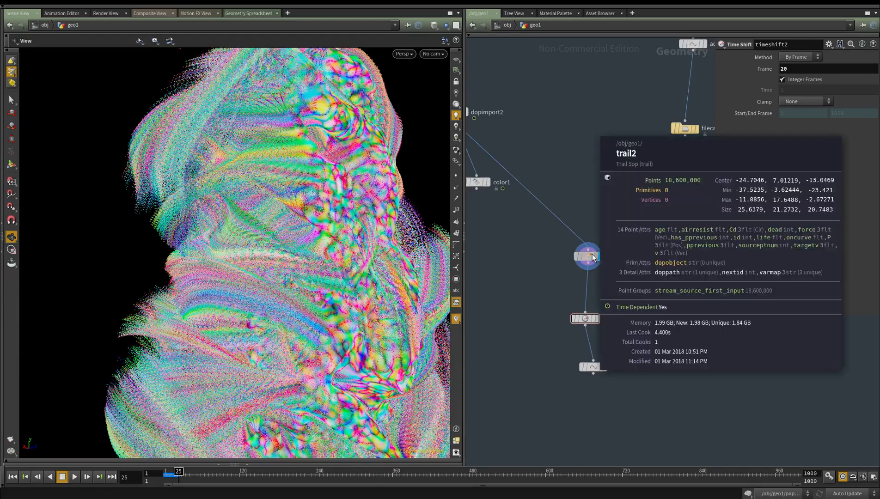
Display add3 so the particle trails are drawn as connected curves
{"action": "middle_click_drag", "start_coordinate": [554, 356], "coordinate": [556, 316]}
{"action": "scroll", "coordinate": [613, 324], "scroll_direction": "up", "scroll_amount": 3}
{"action": "left_click_drag", "start_coordinate": [636, 300], "coordinate": [503, 422]}
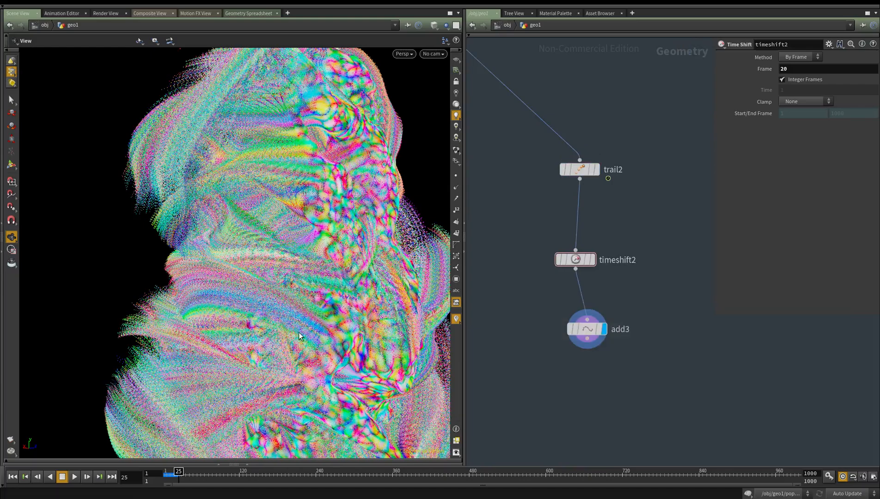
{"action": "left_click_drag", "start_coordinate": [309, 270], "coordinate": [186, 276]}
{"action": "scroll", "coordinate": [275, 261], "scroll_direction": "down", "scroll_amount": 3}
{"action": "left_click_drag", "start_coordinate": [246, 276], "coordinate": [295, 263]}
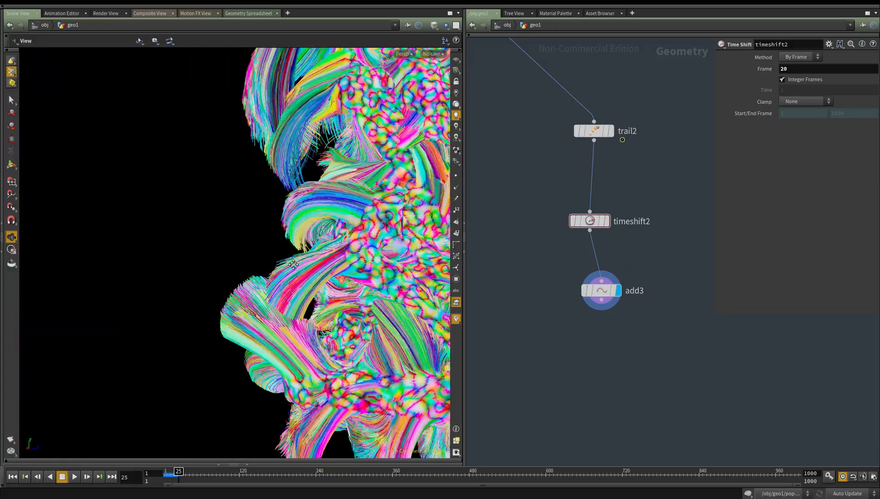
Examine the trail curves around the statue close up and from several sides
{"action": "middle_click_drag", "start_coordinate": [295, 264], "coordinate": [218, 278]}
{"action": "right_click_drag", "start_coordinate": [218, 278], "coordinate": [394, 261]}
{"action": "left_click_drag", "start_coordinate": [369, 258], "coordinate": [152, 356]}
{"action": "left_click_drag", "start_coordinate": [166, 306], "coordinate": [148, 315]}
{"action": "left_click_drag", "start_coordinate": [222, 277], "coordinate": [104, 225]}
{"action": "middle_click_drag", "start_coordinate": [216, 204], "coordinate": [199, 255]}
{"action": "right_click_drag", "start_coordinate": [199, 255], "coordinate": [298, 223]}
{"action": "left_click_drag", "start_coordinate": [298, 222], "coordinate": [29, 223]}
{"action": "right_click_drag", "start_coordinate": [29, 223], "coordinate": [95, 208]}
{"action": "right_click_drag", "start_coordinate": [328, 232], "coordinate": [381, 230]}
{"action": "left_click_drag", "start_coordinate": [258, 226], "coordinate": [169, 232]}
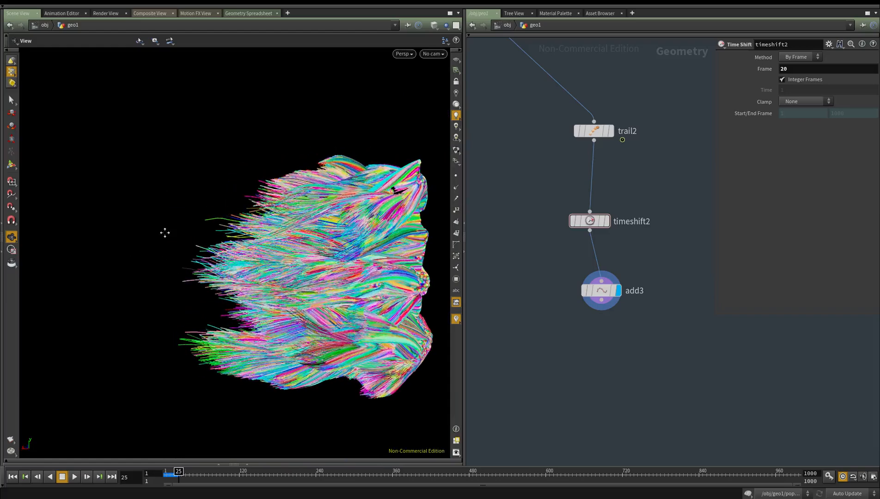
{"action": "middle_click_drag", "start_coordinate": [169, 232], "coordinate": [65, 239]}
{"action": "right_click_drag", "start_coordinate": [303, 261], "coordinate": [263, 251]}
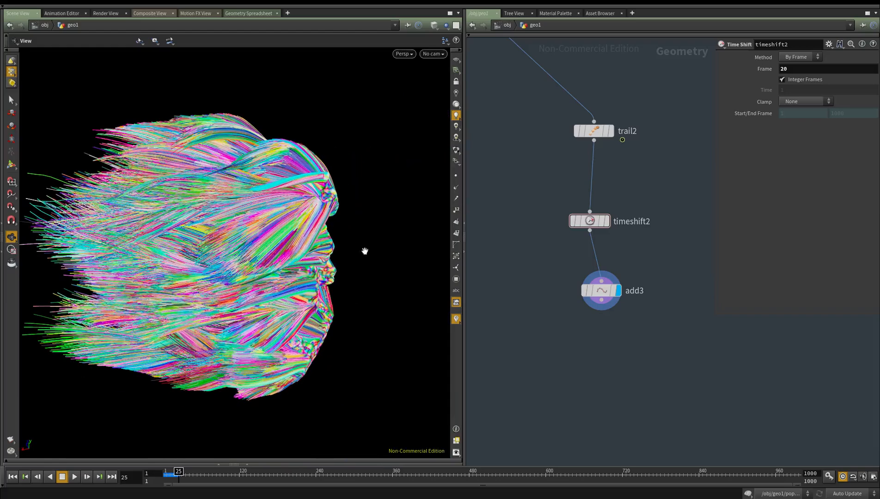
{"action": "scroll", "coordinate": [548, 363], "scroll_direction": "down", "scroll_amount": 5}
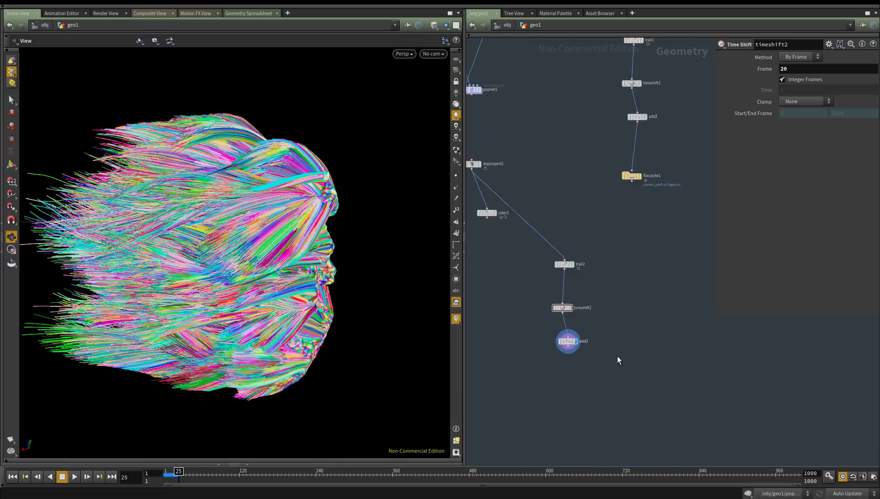
{"action": "scroll", "coordinate": [591, 343], "scroll_direction": "up", "scroll_amount": 4}
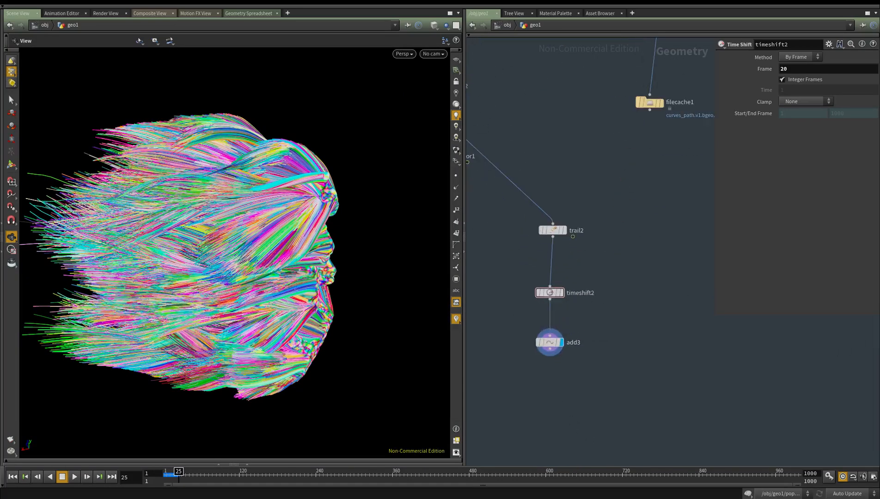